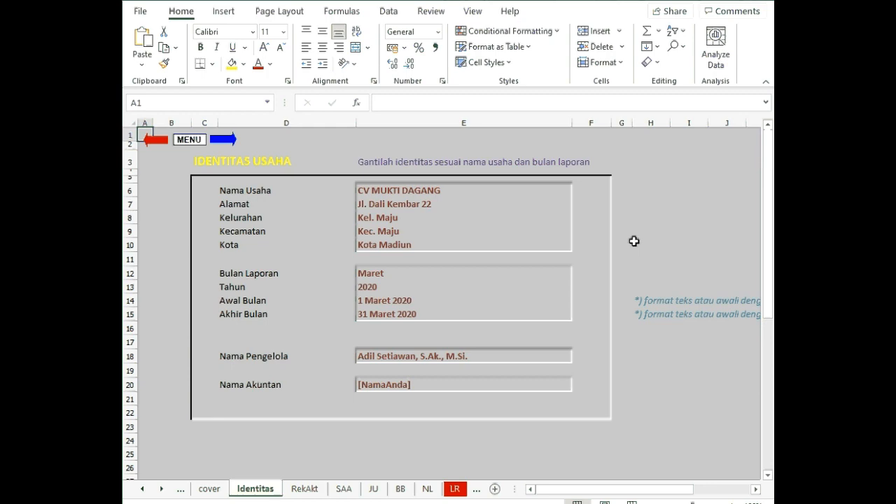
Step: Look through the RekAkt, SAA, JU, BB, NL and LR worksheets in turn
click(306, 489)
scroll(540, 275, up, 3)
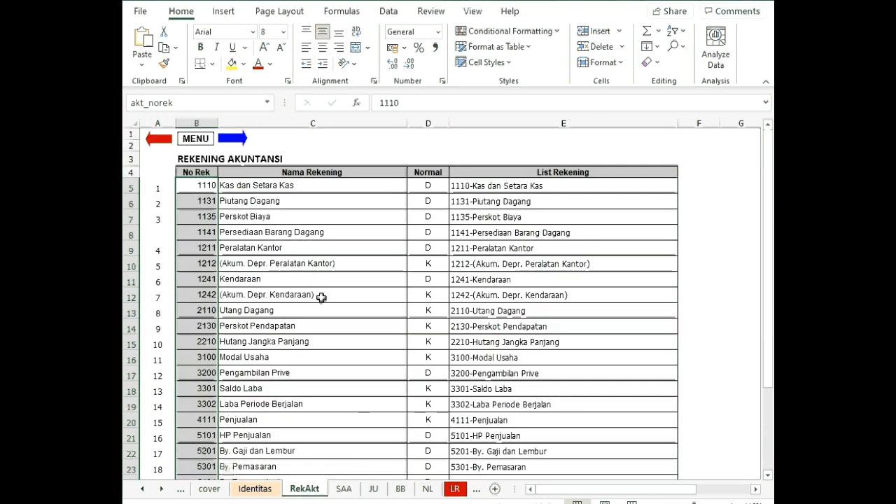
click(319, 279)
click(344, 490)
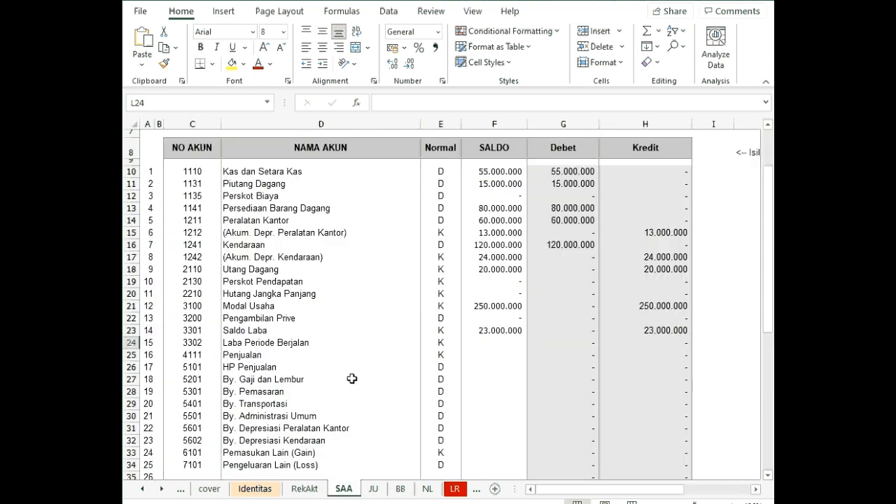
click(373, 488)
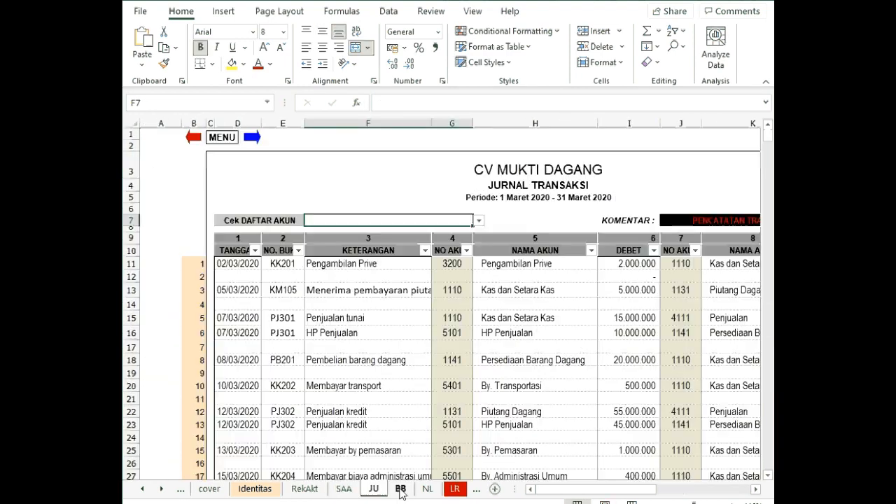
click(401, 488)
click(428, 490)
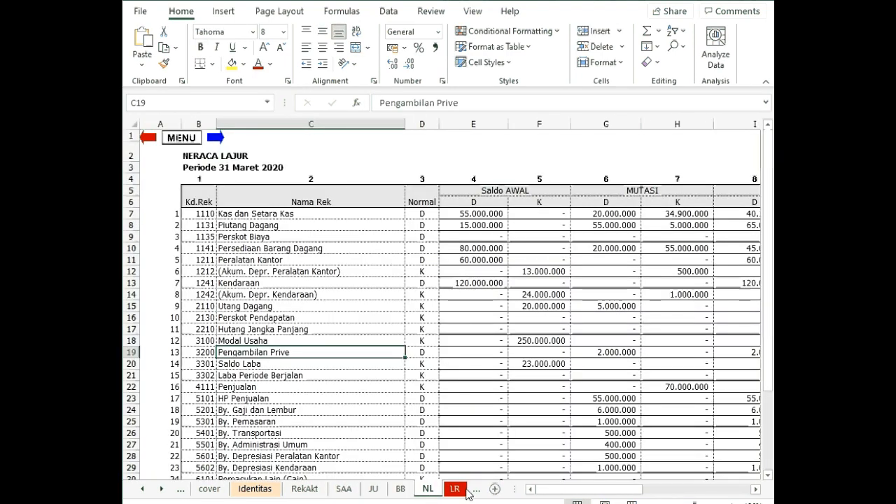
click(453, 490)
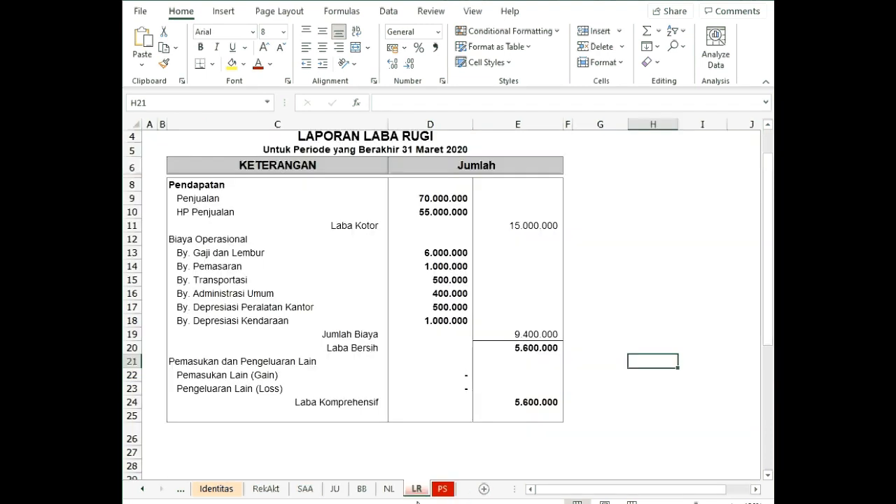
Step: Return to the NL worksheet and review its Saldo Awal, Mutasi, Saldo Akhir, Laba Rugi and Neraca column groups
click(388, 489)
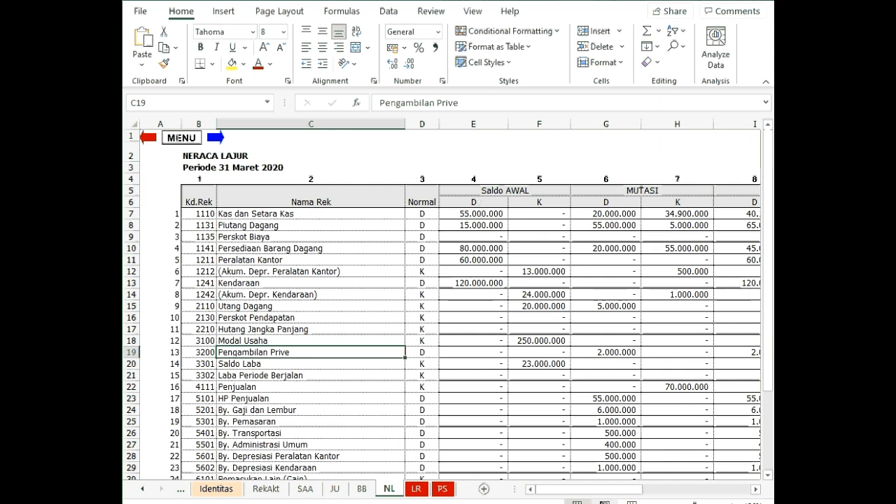
drag(589, 490, 634, 496)
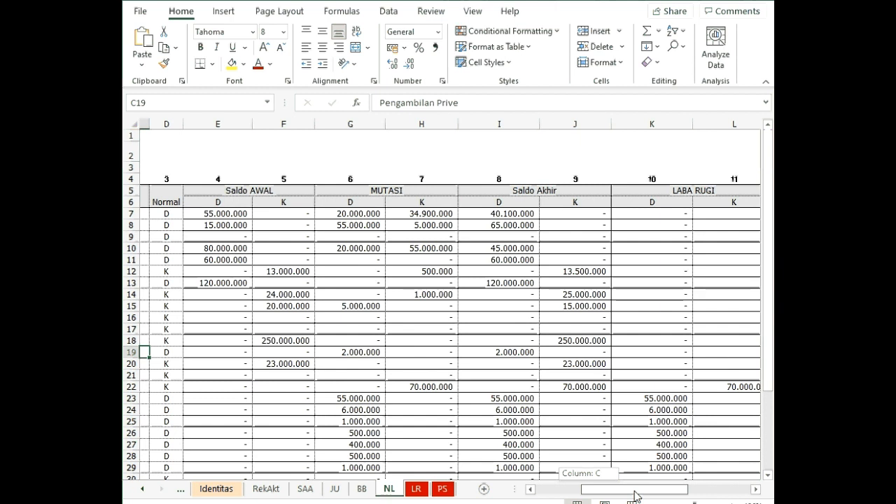
drag(635, 495, 635, 495)
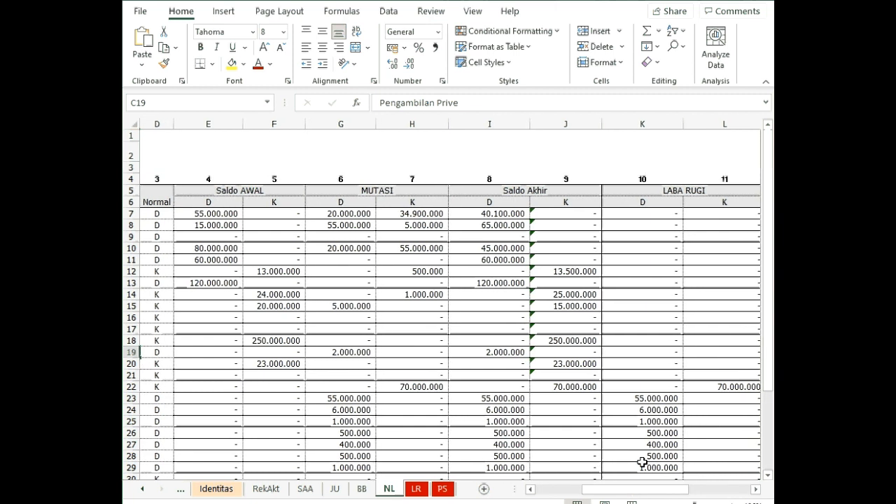
click(568, 191)
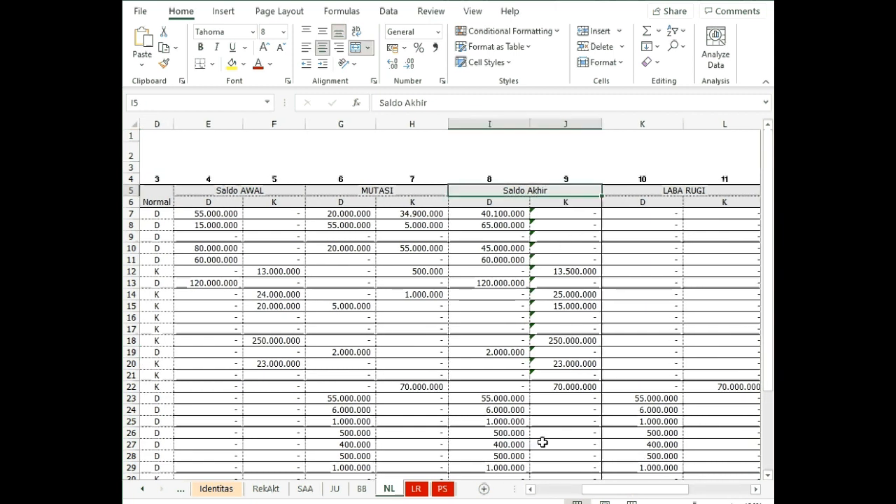
drag(600, 490, 696, 495)
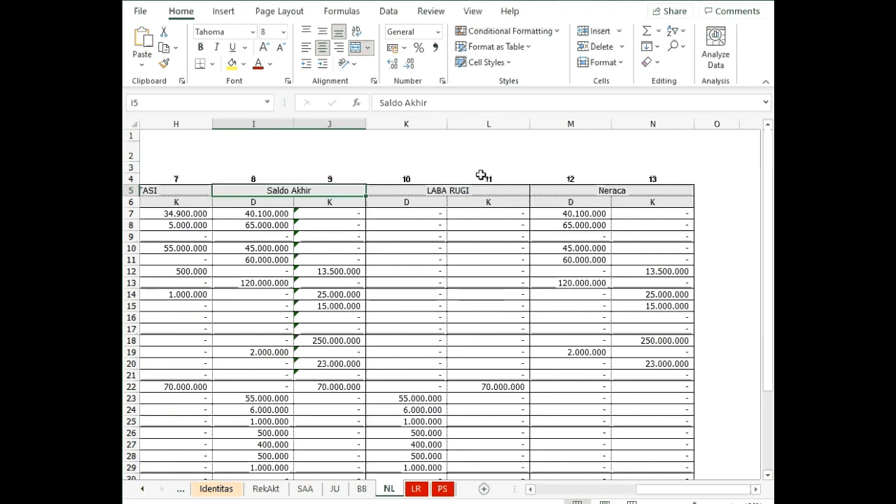
key(Right)
key(Right)
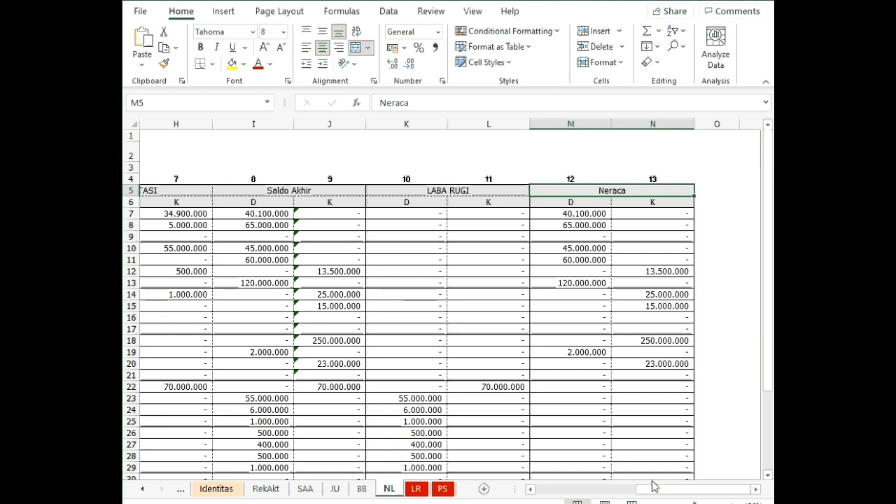
drag(660, 490, 573, 495)
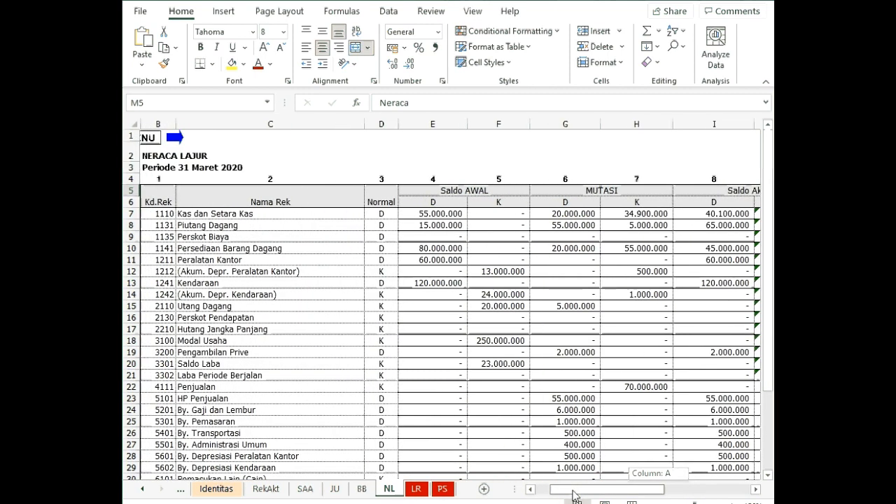
drag(572, 495, 658, 495)
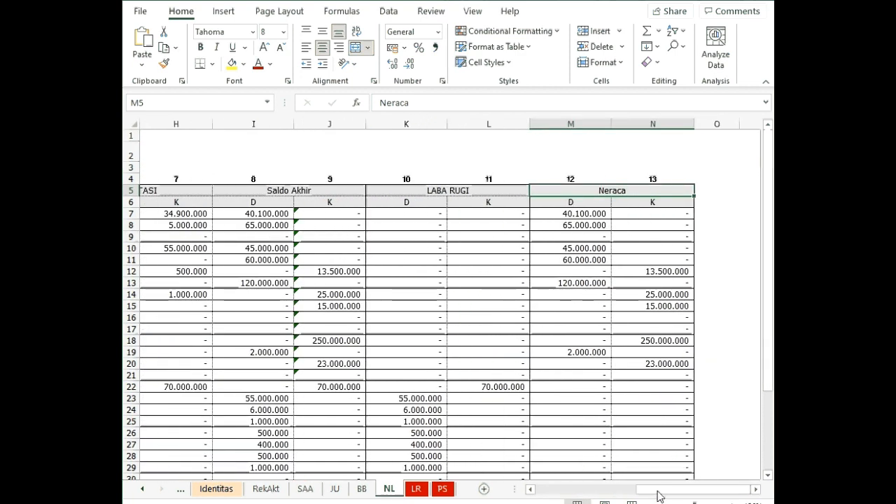
Step: Examine the Laba Rugi and Neraca columns and inspect the balancing formulas beneath them in K35 and N35
click(448, 191)
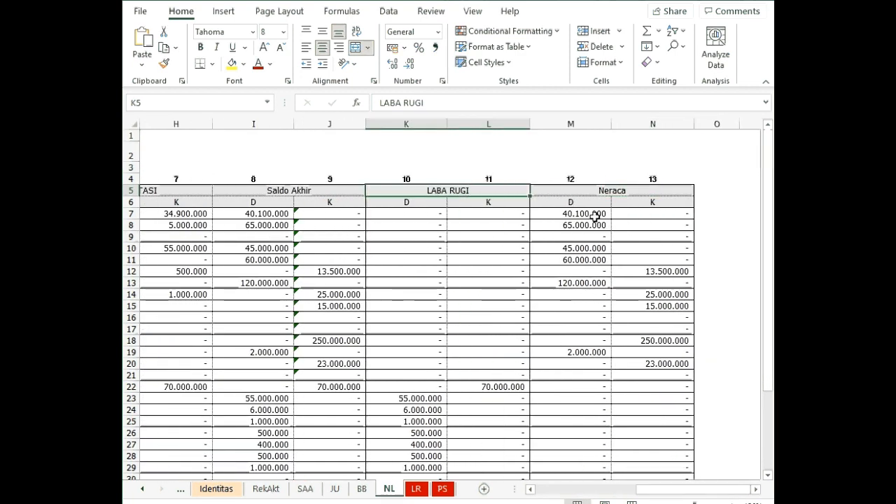
click(624, 190)
scroll(414, 357, down, 4)
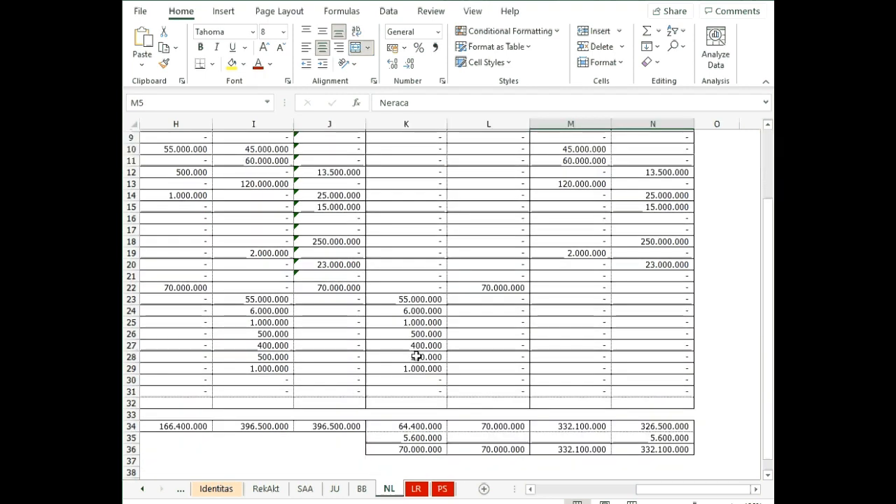
click(434, 389)
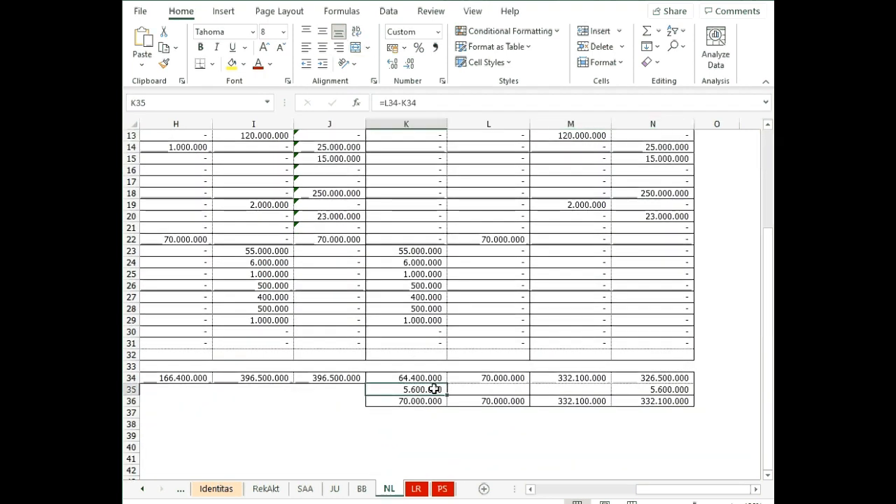
click(654, 389)
scroll(425, 397, up, 4)
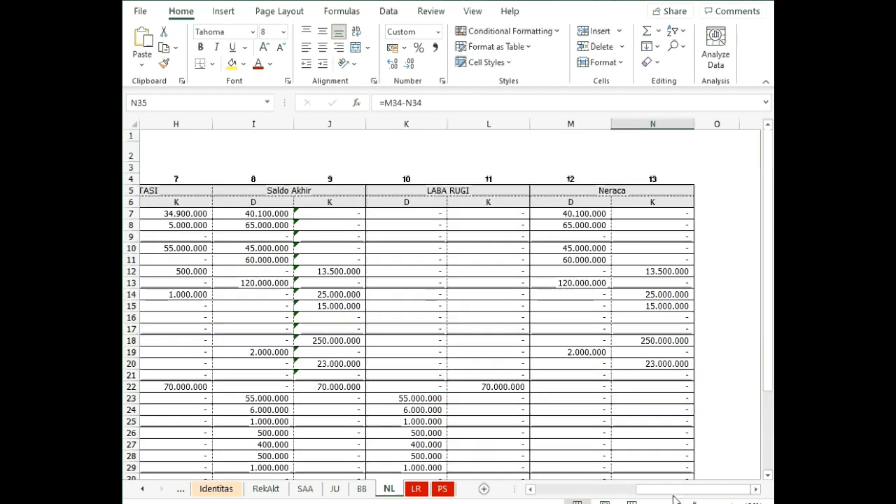
Step: Review the Saldo AWAL columns down to their totals and inspect the opening balance formula in E7
drag(676, 492, 587, 499)
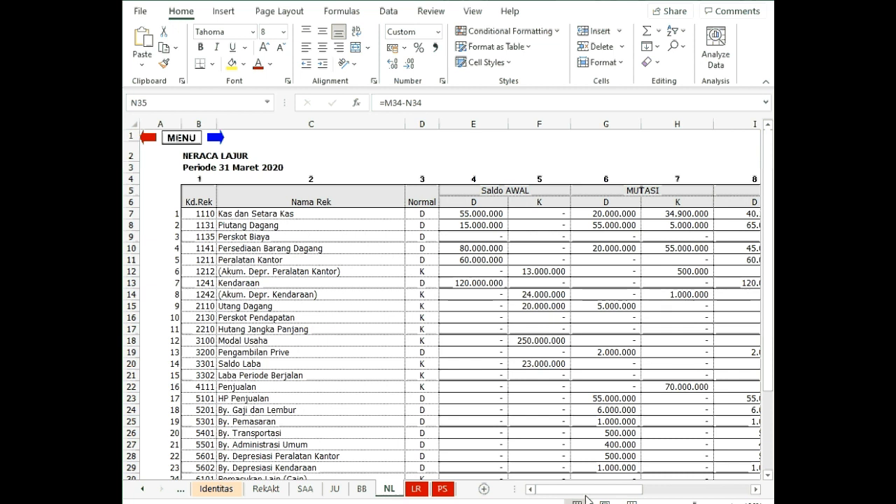
click(496, 192)
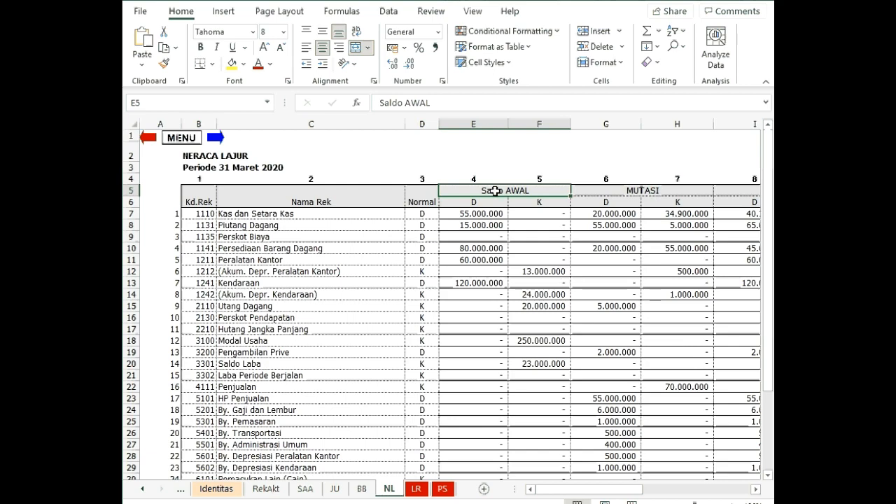
scroll(503, 391, down, 3)
scroll(503, 390, up, 2)
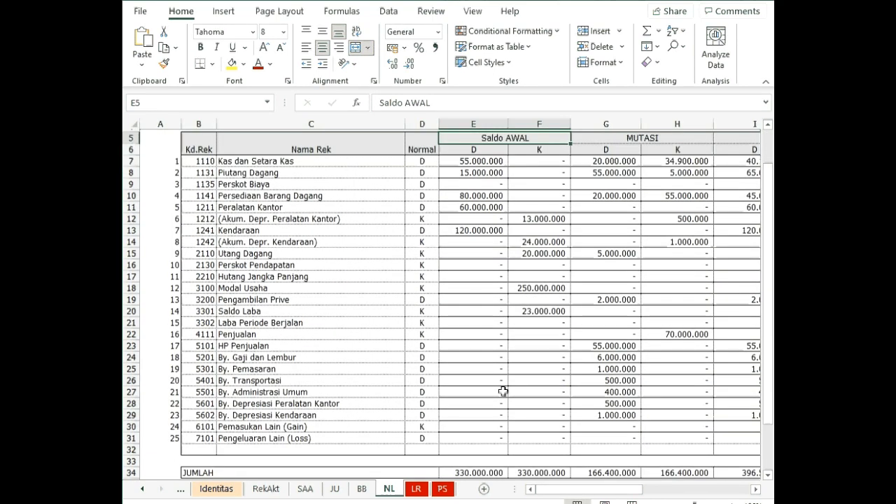
scroll(502, 391, up, 2)
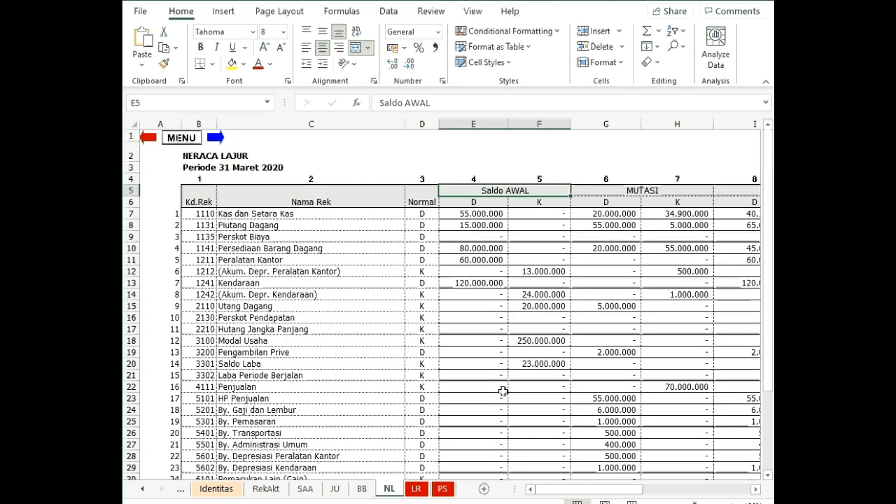
click(485, 214)
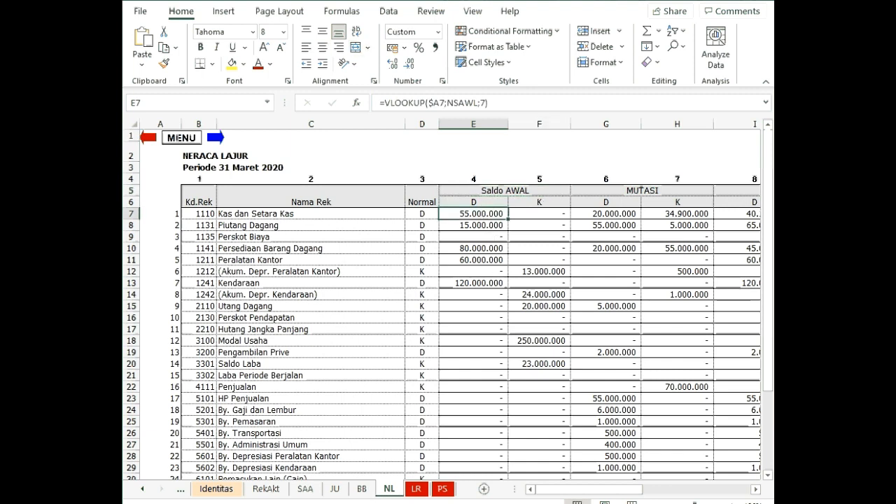
Step: On the SAA worksheet, select the opening balance table C10:H40 to check its extent, and clear the selection by selecting E22
click(305, 488)
scroll(497, 280, up, 2)
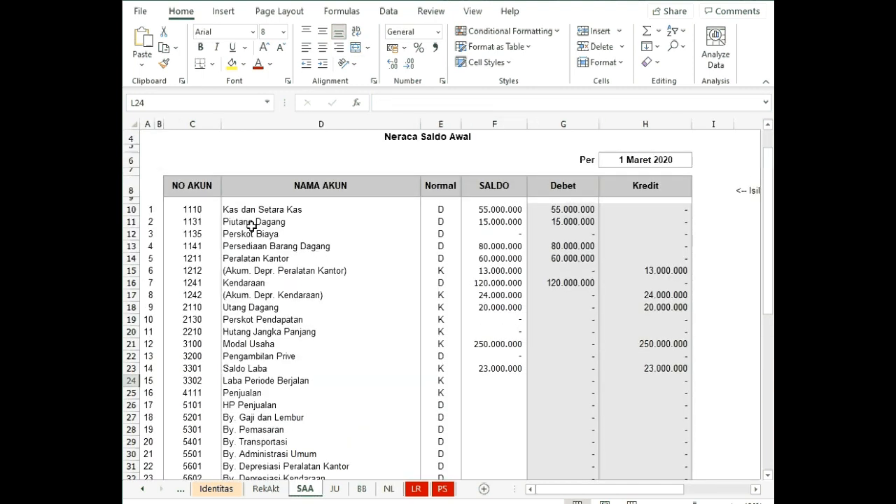
drag(192, 209, 648, 460)
scroll(547, 413, up, 4)
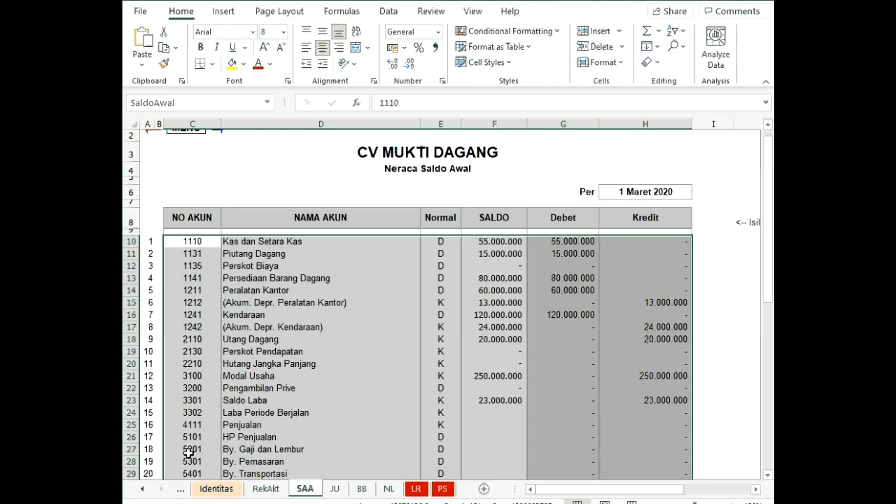
scroll(287, 339, down, 1)
scroll(287, 339, down, 3)
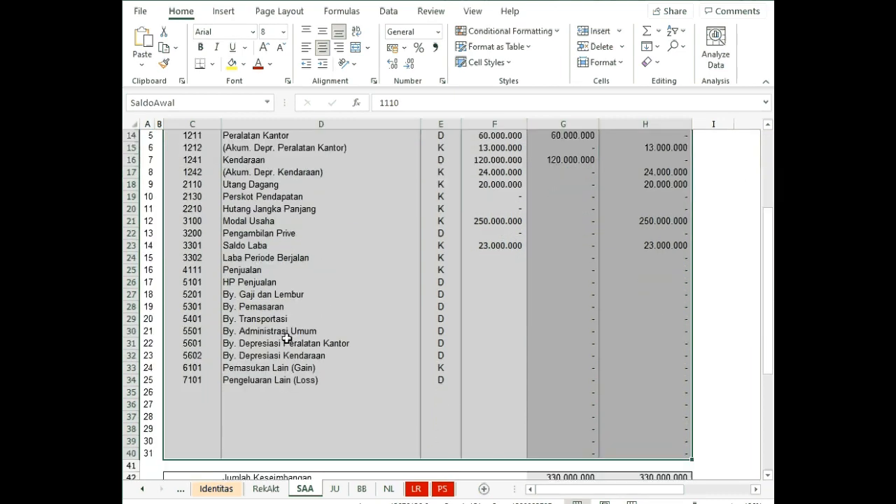
scroll(287, 339, up, 3)
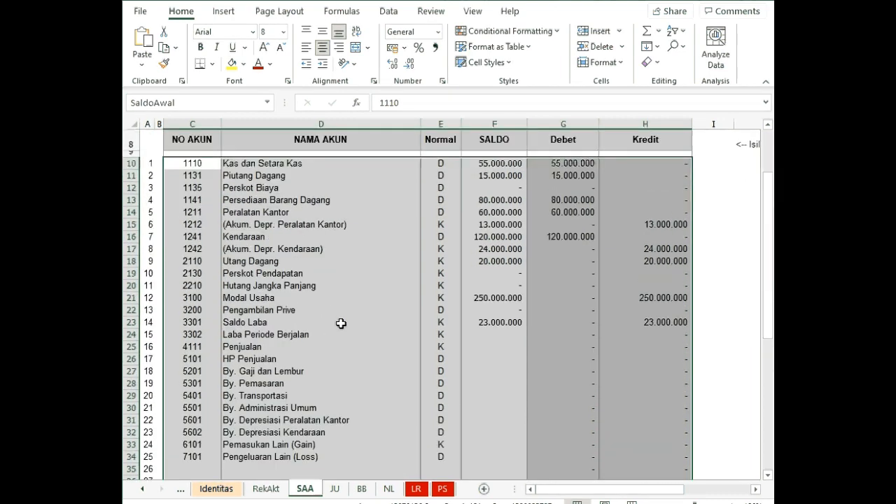
click(429, 306)
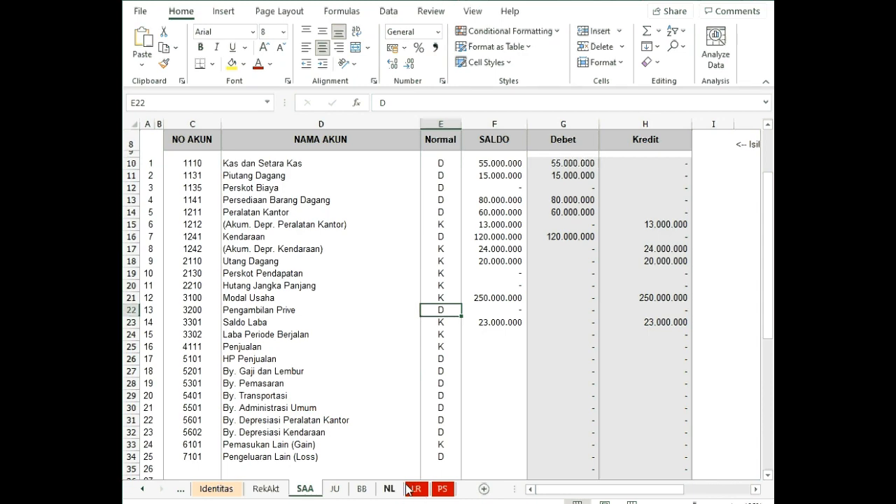
Step: Revisit the NL worksheet, go to the cover sheet and open Neraca Lajur from its menu
click(389, 489)
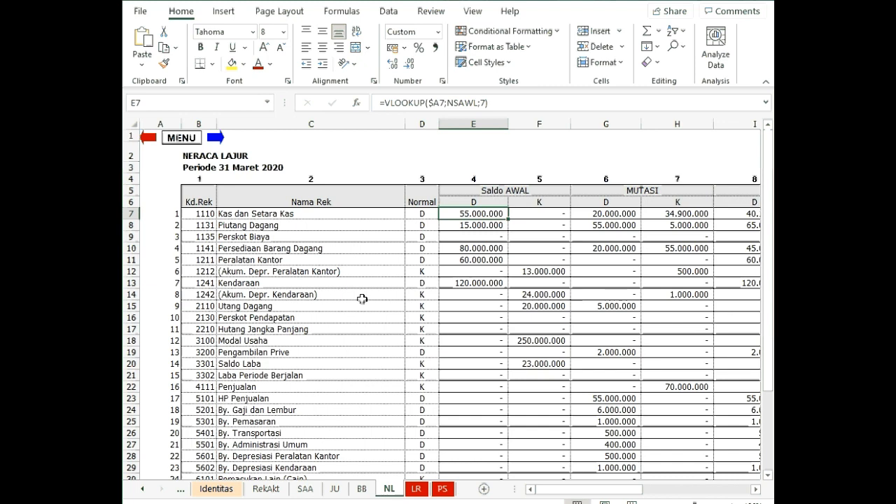
click(142, 489)
click(209, 488)
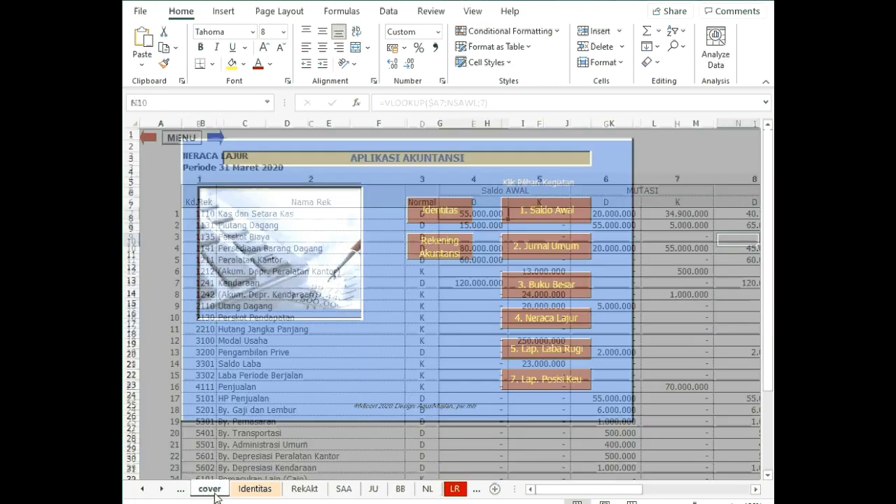
click(532, 319)
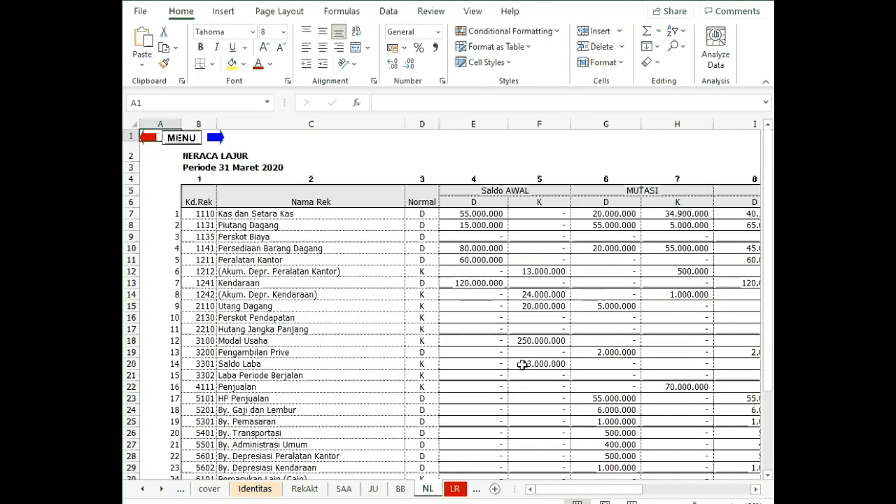
drag(618, 490, 576, 496)
scroll(525, 355, down, 1)
scroll(524, 355, up, 1)
mouse_move(614, 494)
mouse_down()
mouse_move(655, 493)
mouse_move(618, 493)
mouse_up()
scroll(496, 350, down, 1)
scroll(497, 349, up, 1)
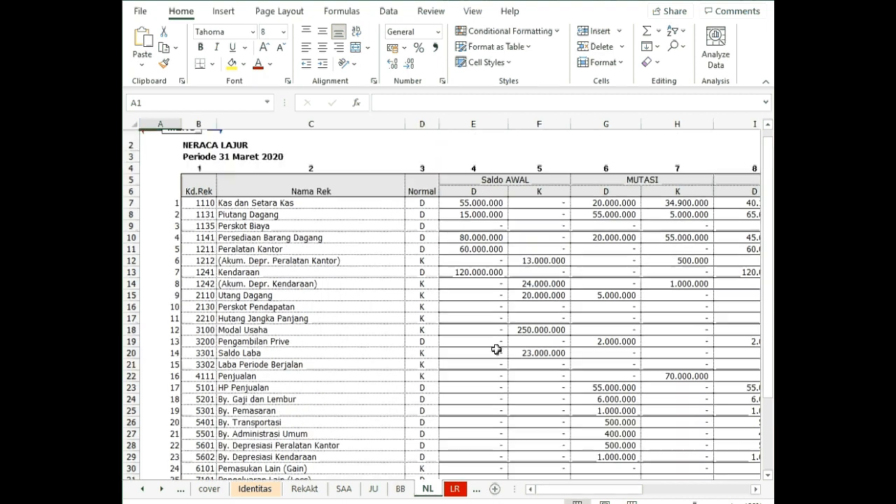
Step: Inspect the debit Mutasi formulas for Modal Usaha and Laba Periode Berjalan, and review the JUMLAH row
click(591, 342)
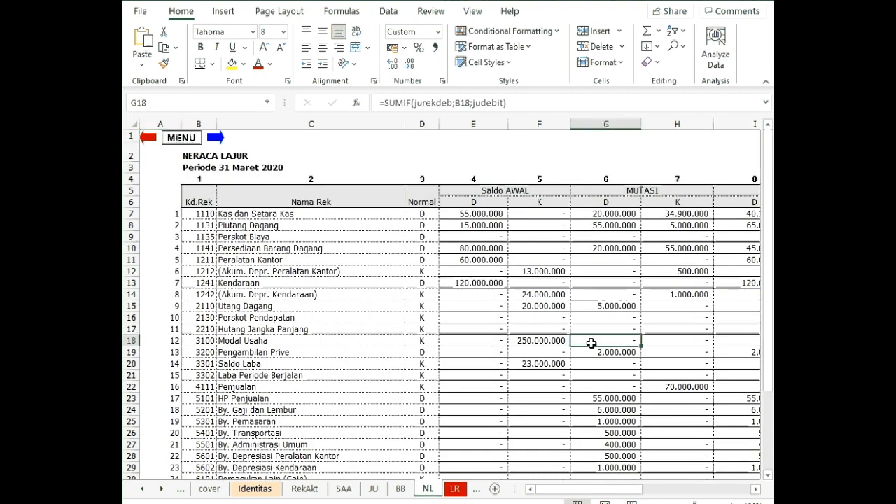
click(632, 373)
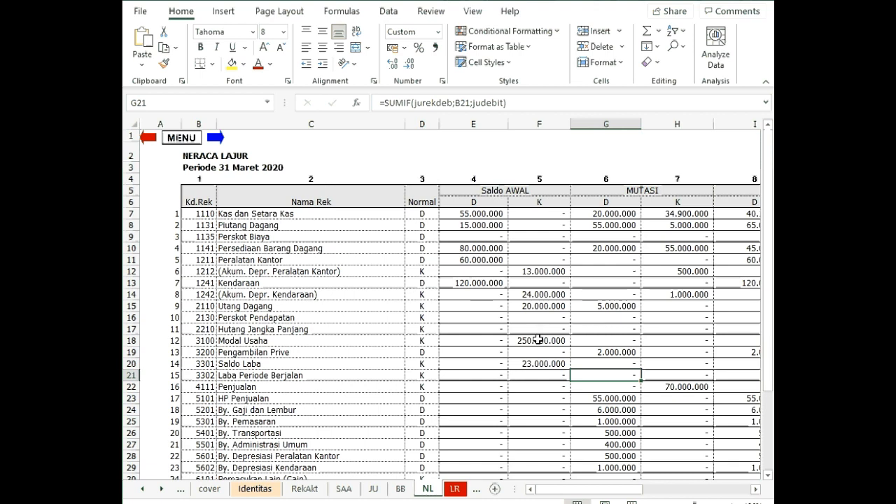
scroll(533, 351, down, 3)
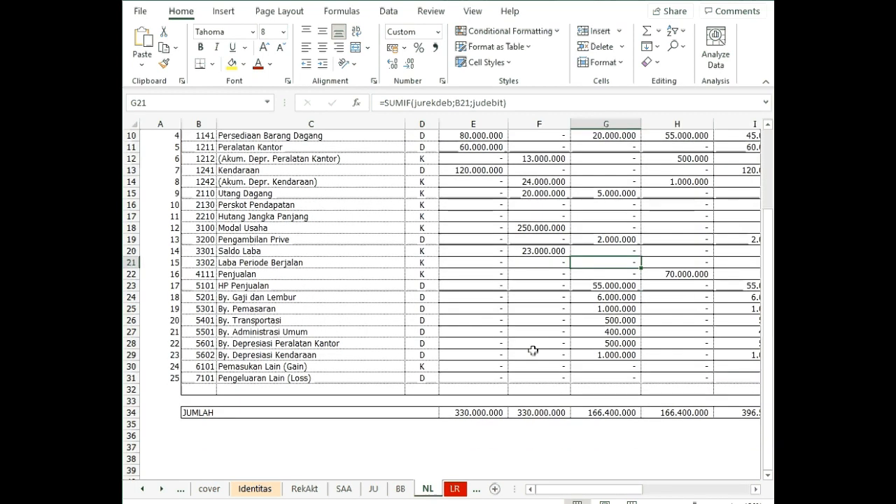
scroll(533, 351, up, 1)
scroll(533, 350, up, 1)
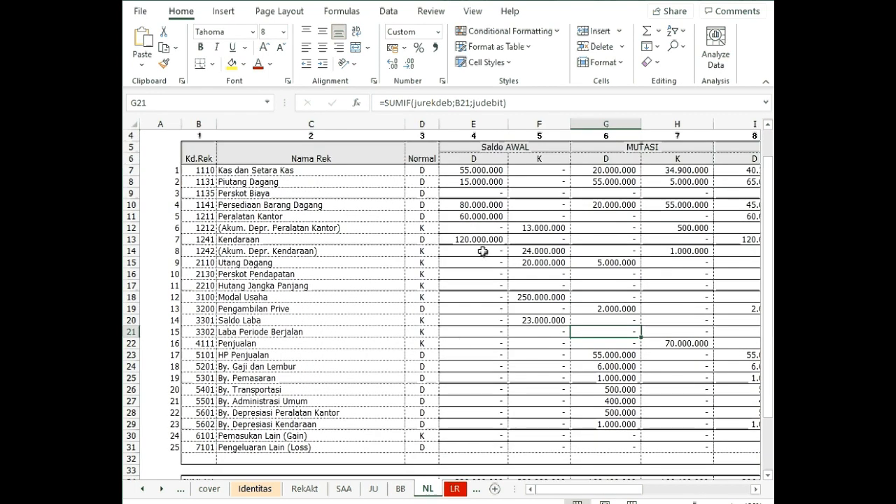
Step: Inspect the debit opening balance formula for Saldo Laba and look over the Saldo AWAL columns
click(485, 315)
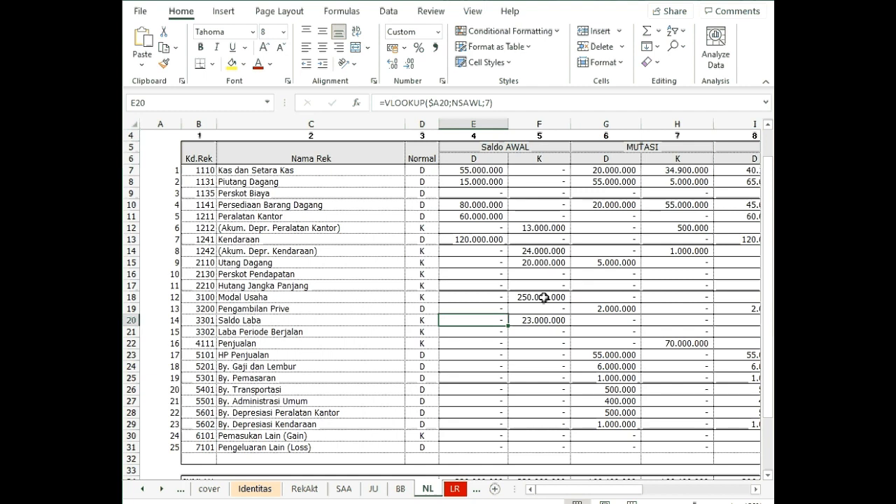
scroll(544, 297, down, 1)
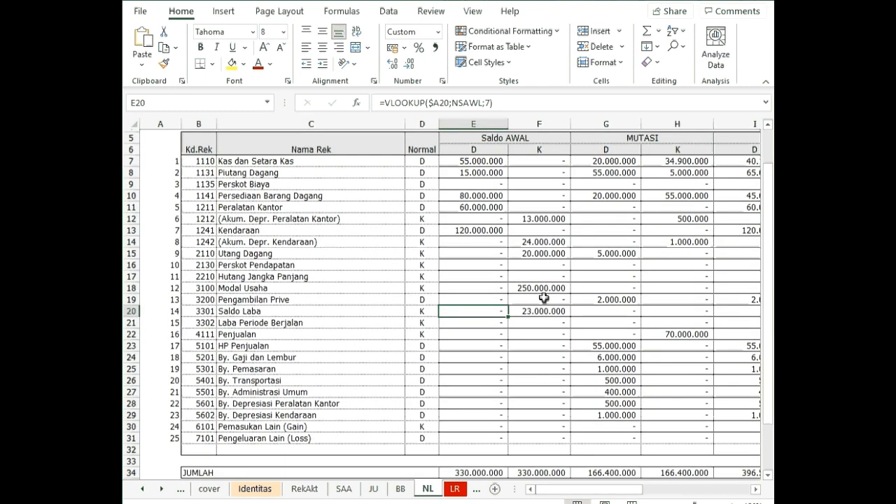
scroll(544, 297, up, 2)
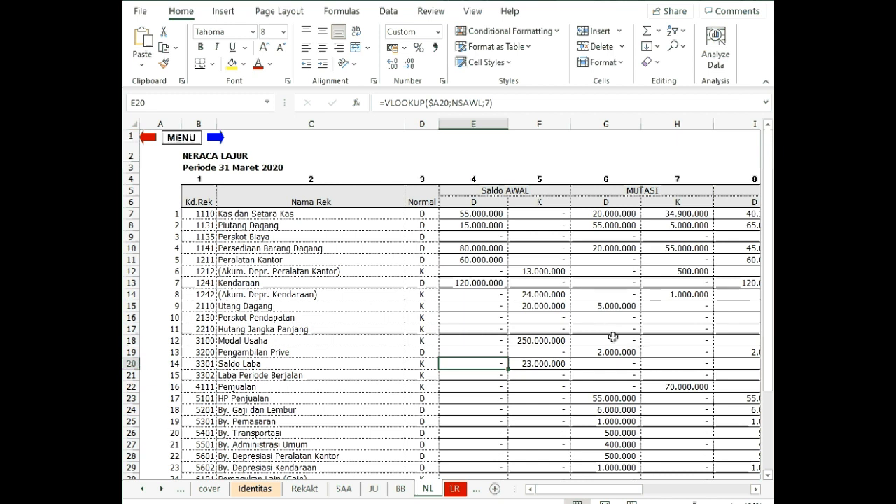
Step: Examine the VLOOKUP formula and its arguments in E7 for Kas dan Setara Kas, leaving the formula as it is
click(483, 215)
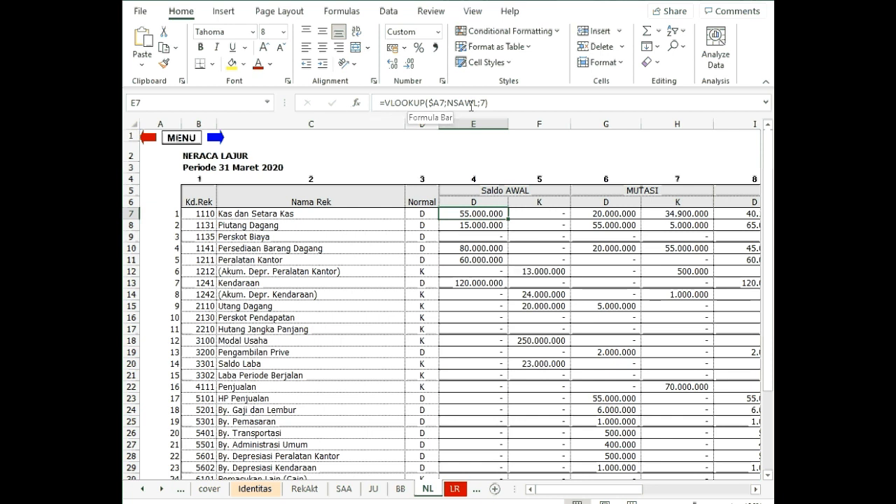
click(516, 102)
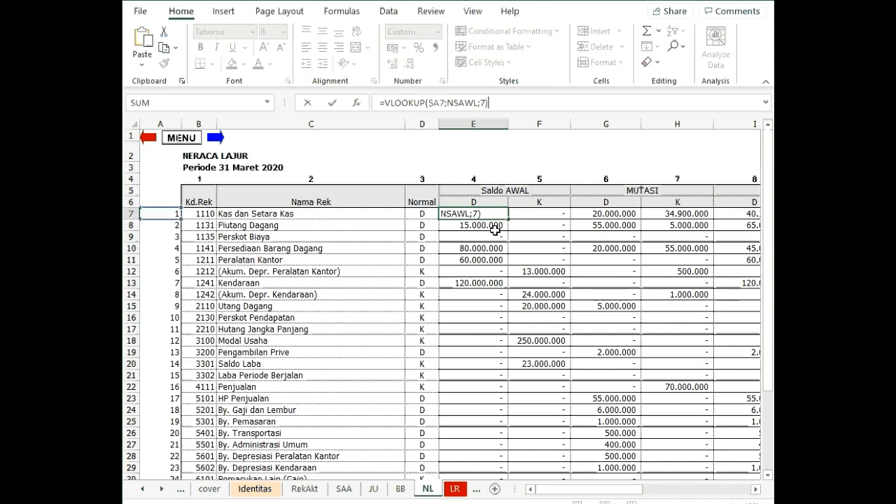
click(486, 282)
click(470, 214)
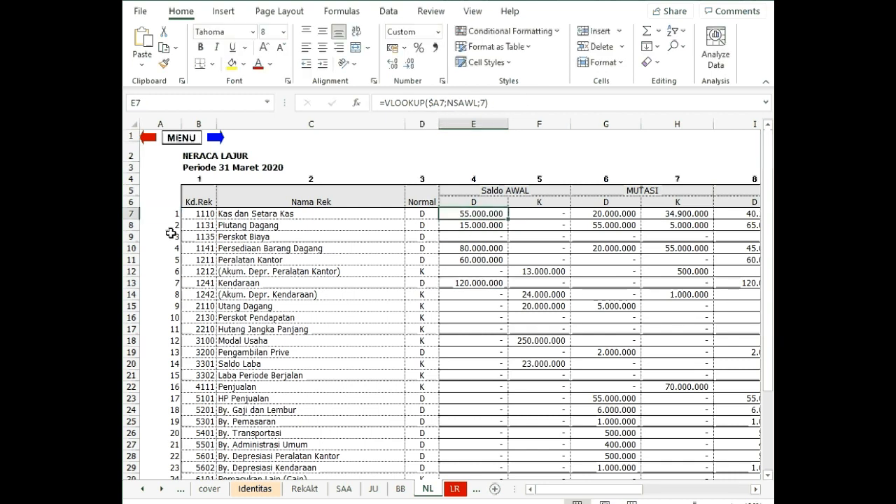
double_click(474, 214)
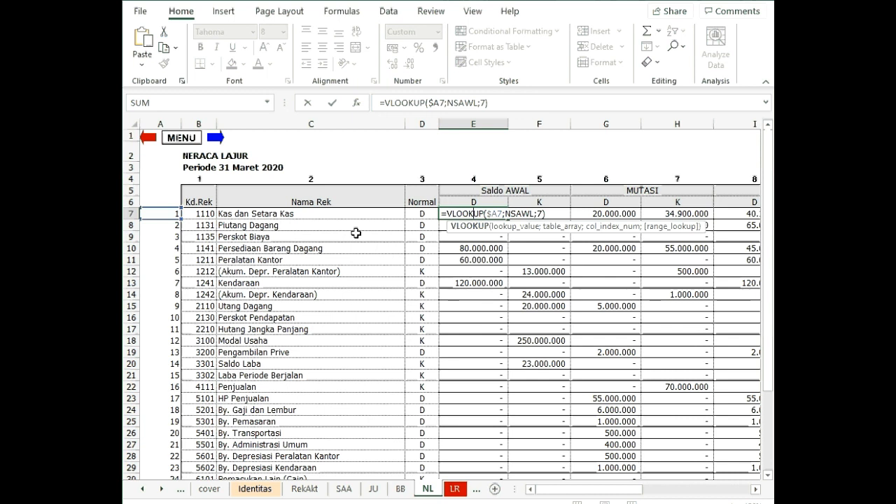
click(450, 157)
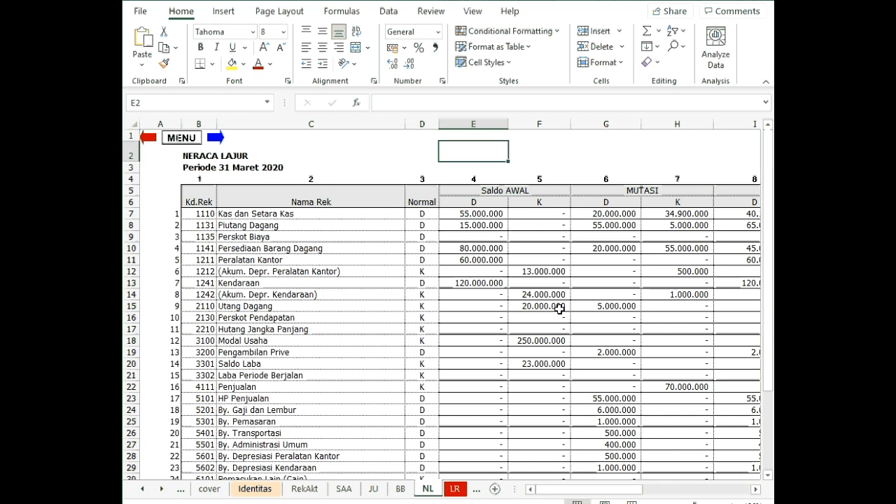
Step: Start replacing the VLOOKUP in E7 with an INDEX formula, entered up to the opening parenthesis
click(490, 212)
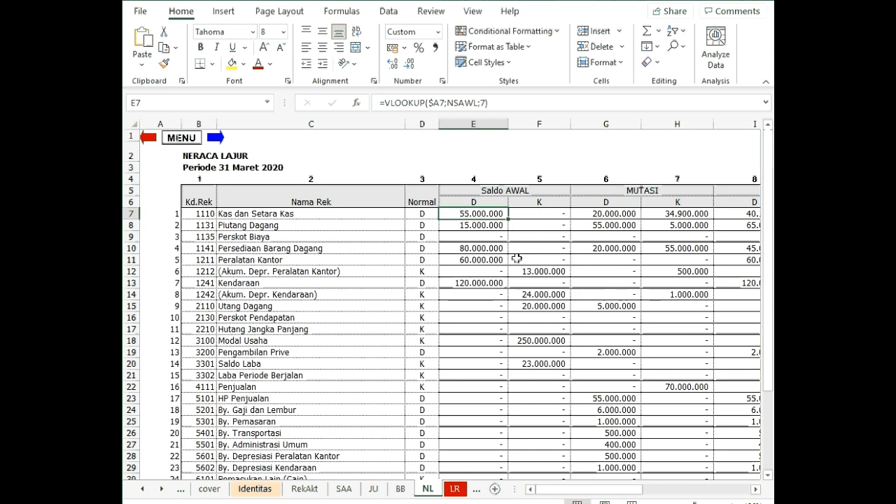
drag(385, 102, 507, 107)
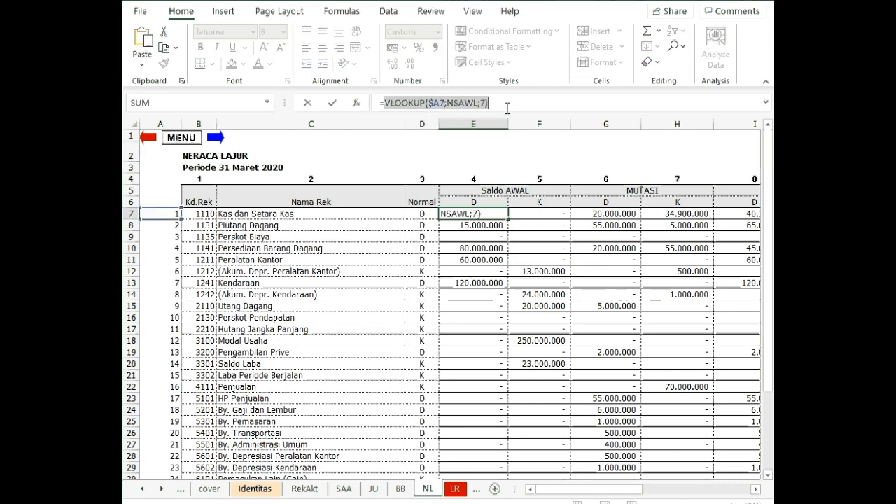
text(index)
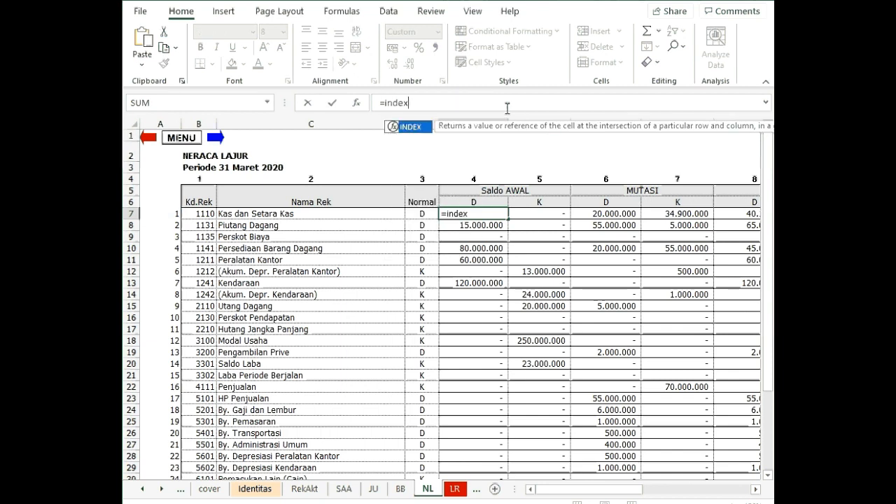
text(()
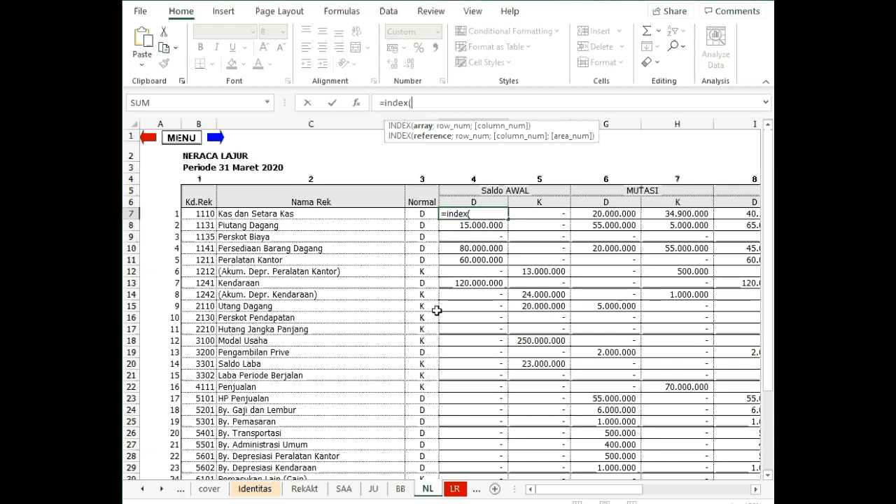
Step: Use the opening balance table C10:H40 on the SAA worksheet as the array of the INDEX formula
click(304, 489)
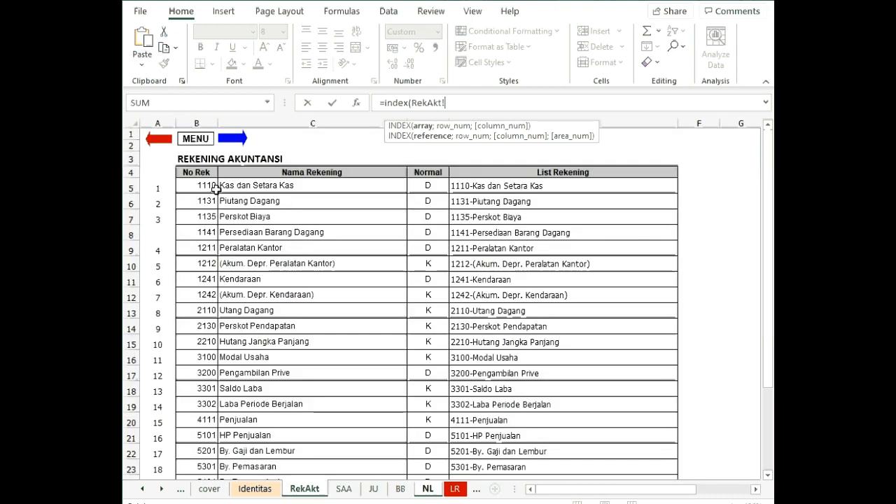
click(343, 489)
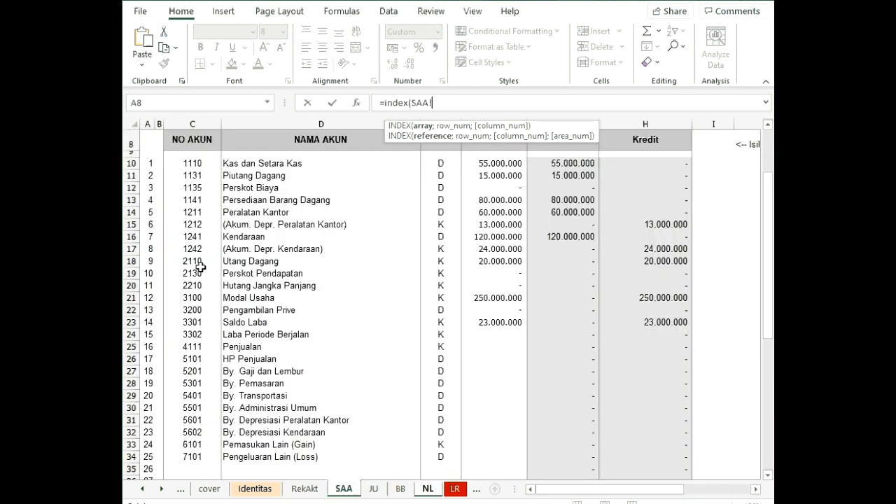
click(190, 166)
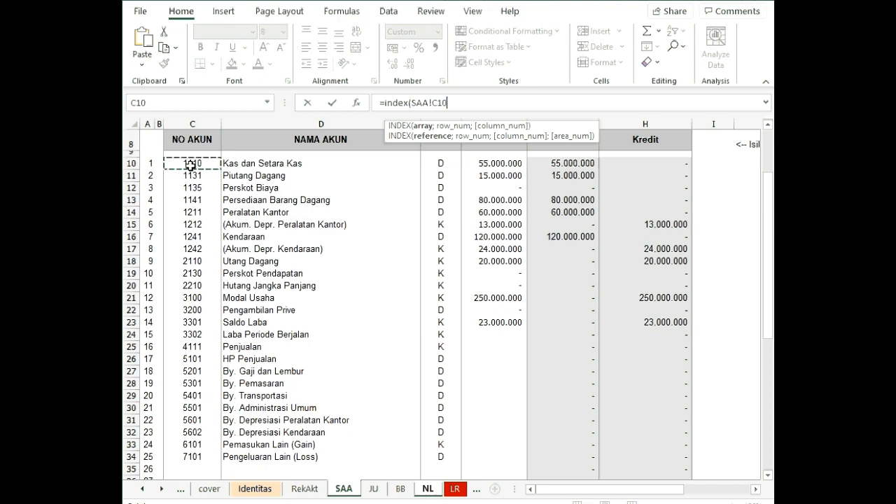
drag(190, 165, 698, 426)
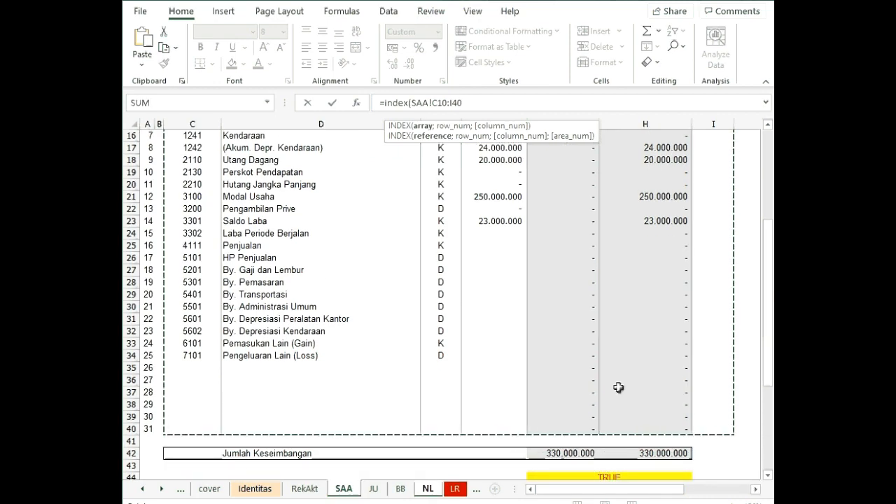
scroll(618, 387, up, 2)
scroll(619, 387, up, 3)
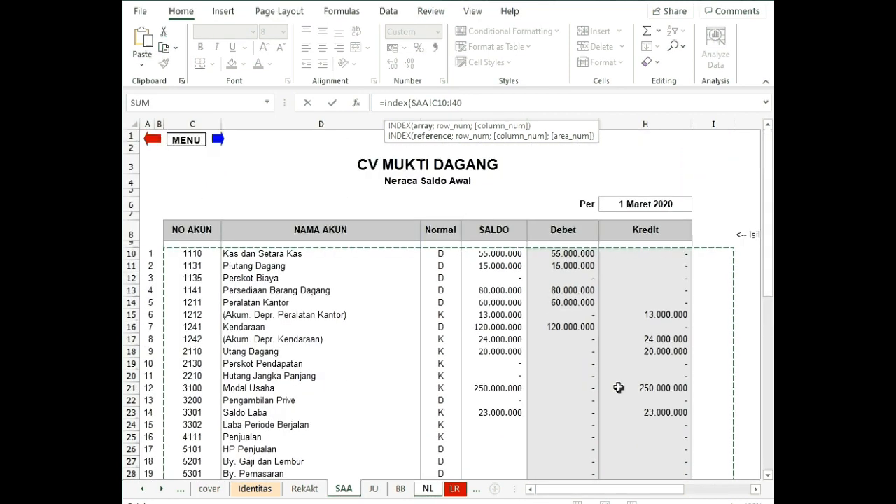
key(shift+Left)
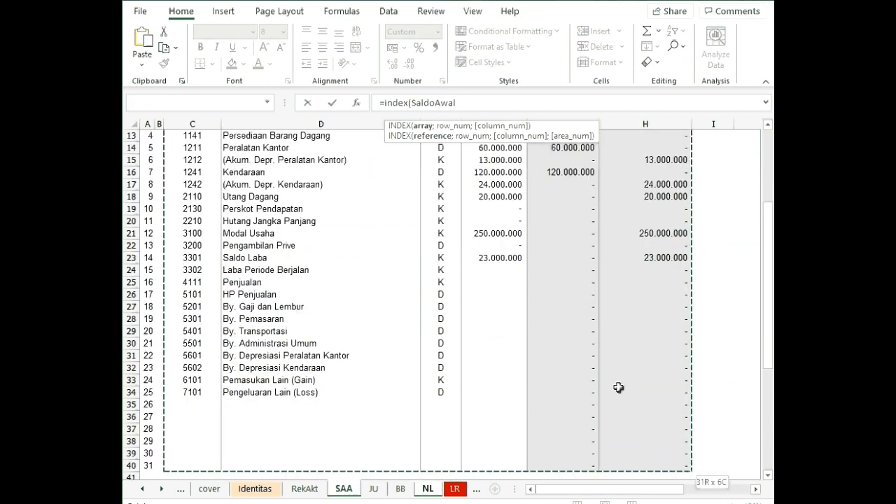
scroll(618, 388, up, 4)
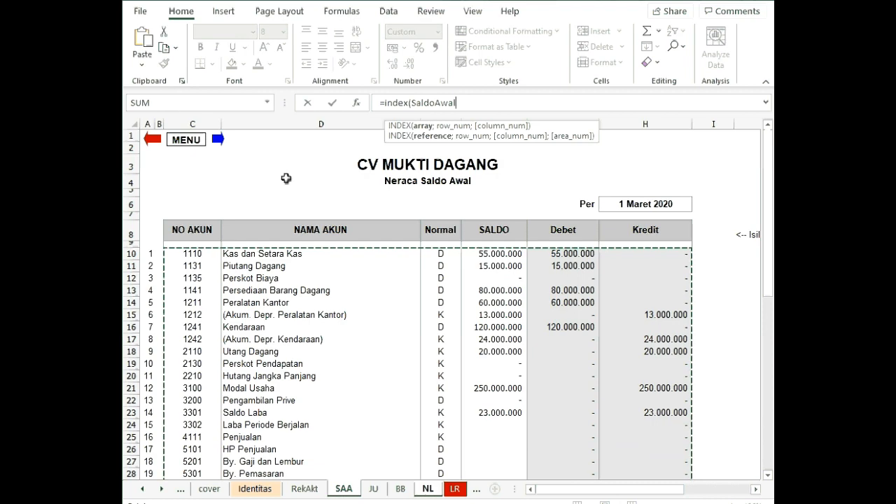
drag(193, 254, 658, 465)
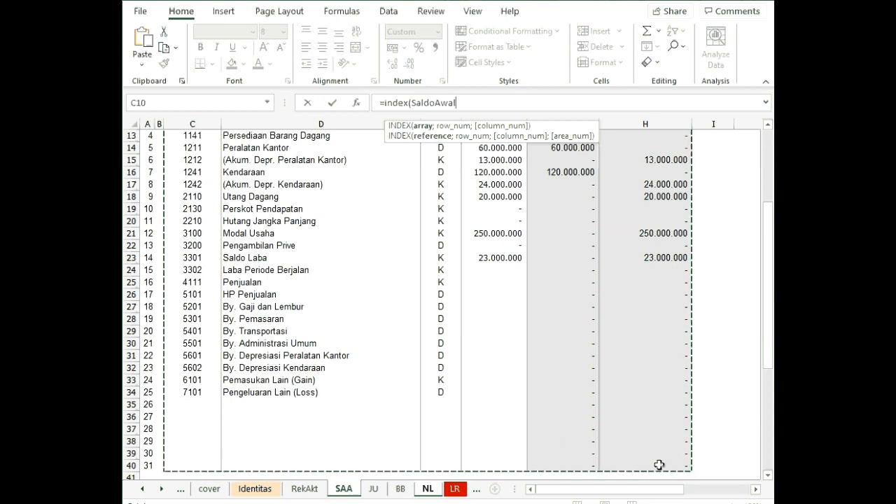
scroll(637, 440, up, 4)
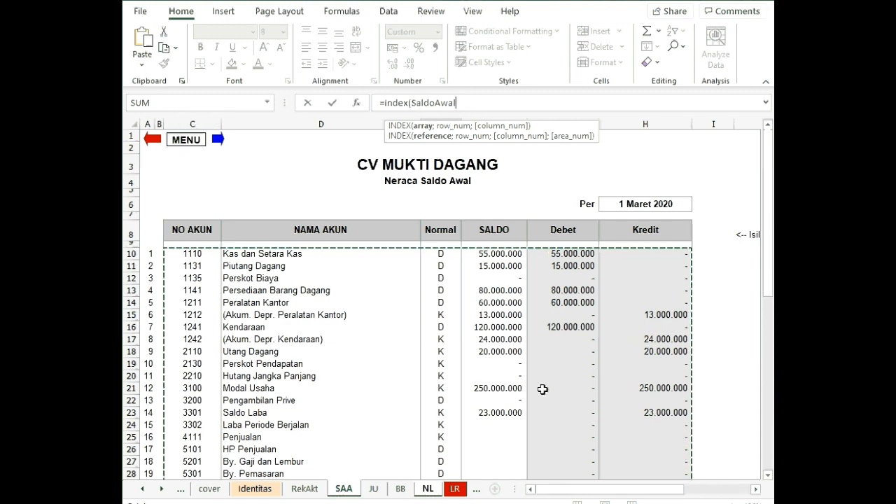
Step: Shorten the INDEX array to C10:H39 and make its reference absolute
scroll(542, 389, down, 2)
scroll(542, 389, down, 3)
scroll(542, 389, up, 2)
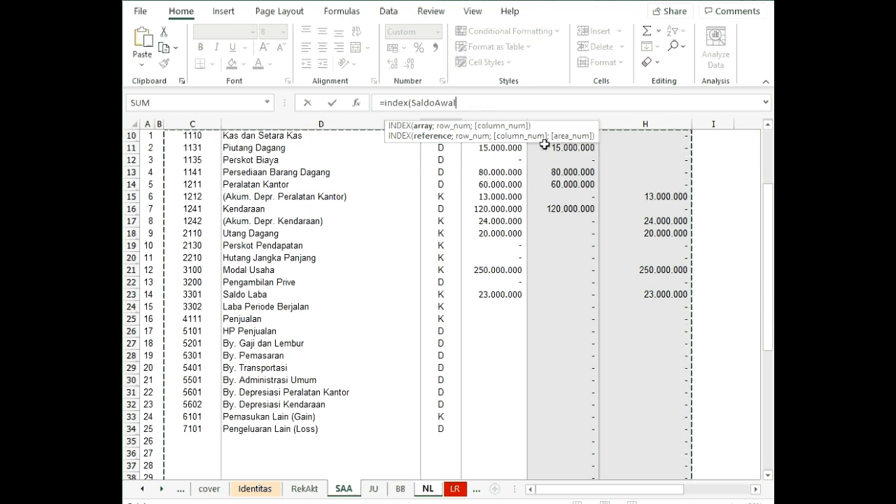
key(shift+Up)
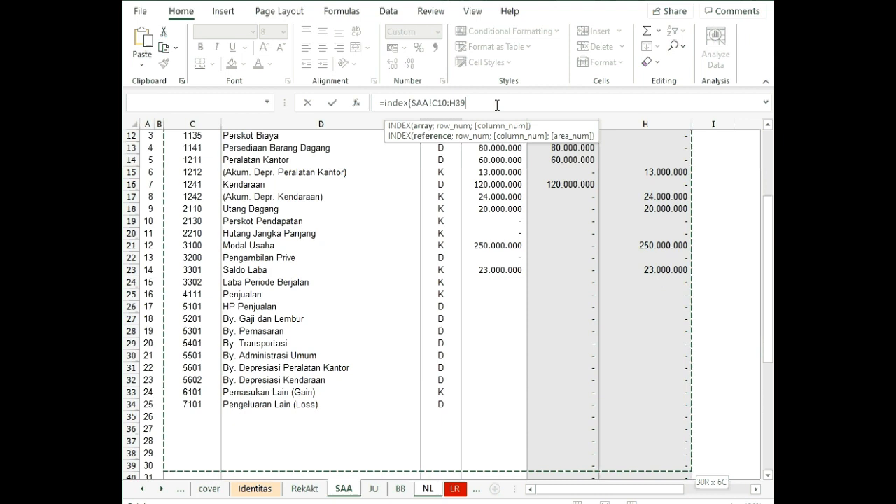
scroll(268, 396, down, 1)
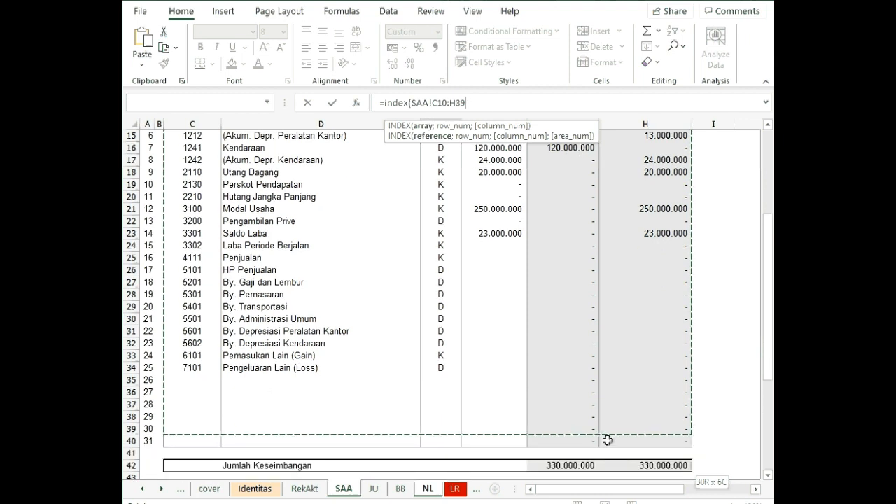
scroll(506, 354, up, 1)
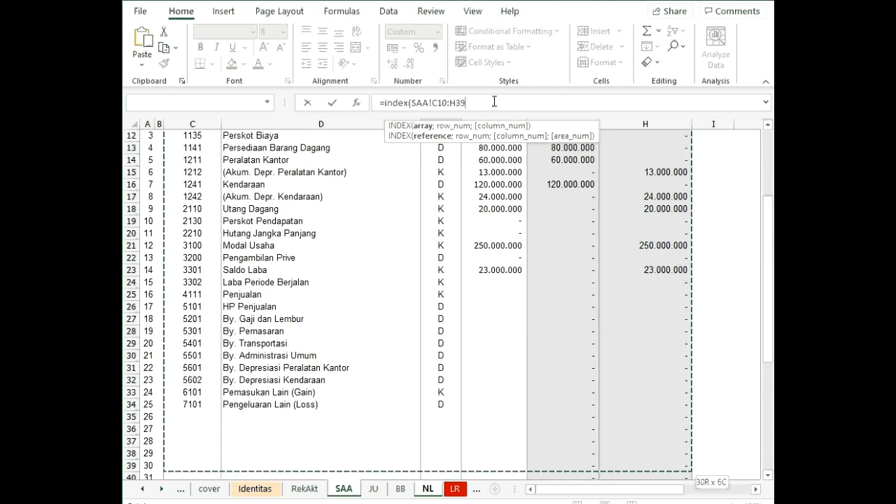
key(F4)
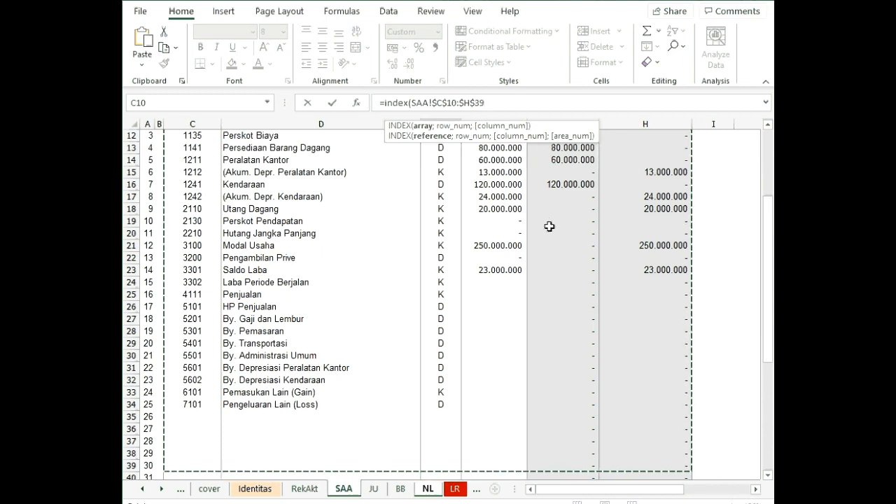
Step: Complete the INDEX formula with row number 1 and column number 3, and enter it in E7
scroll(550, 227, down, 1)
scroll(550, 226, down, 2)
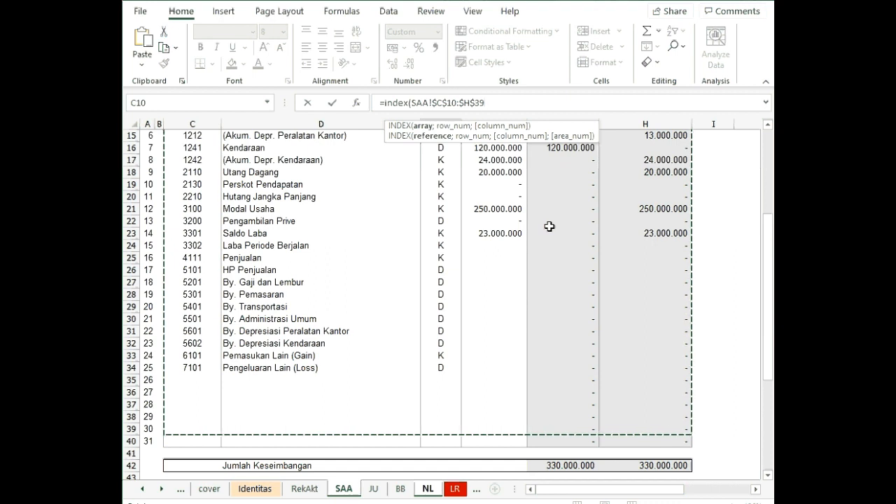
text(;)
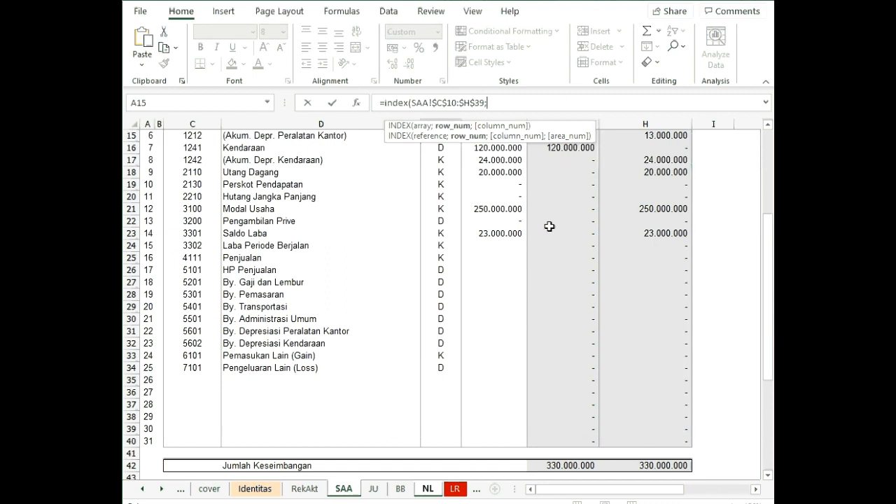
text(1;)
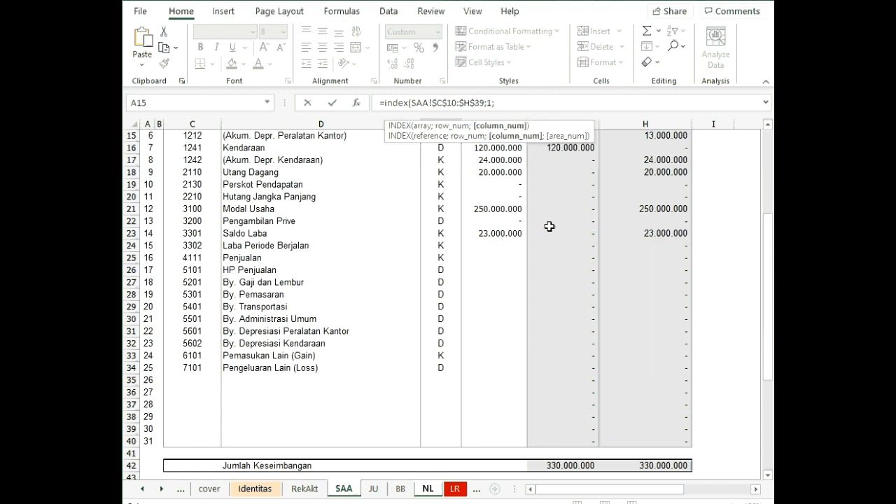
text(3))
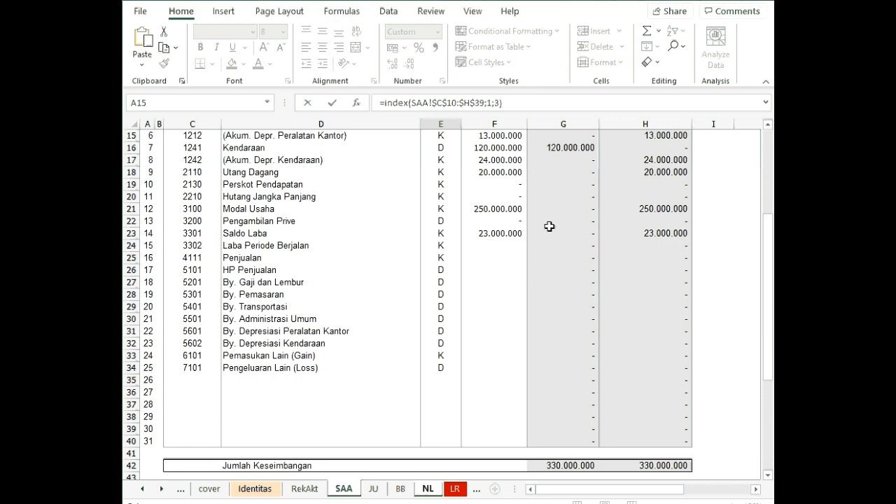
key(Return)
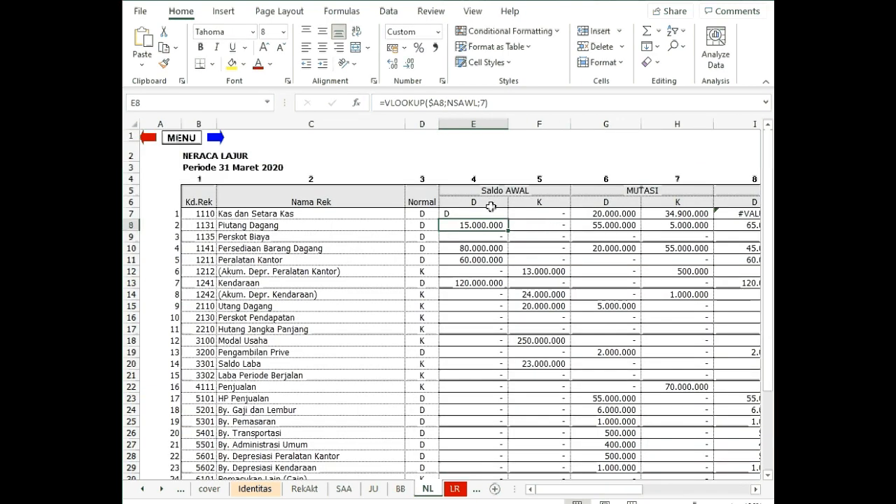
Step: Inspect the INDEX formula entered in E7 and its result in the Saldo AWAL debit column
click(468, 213)
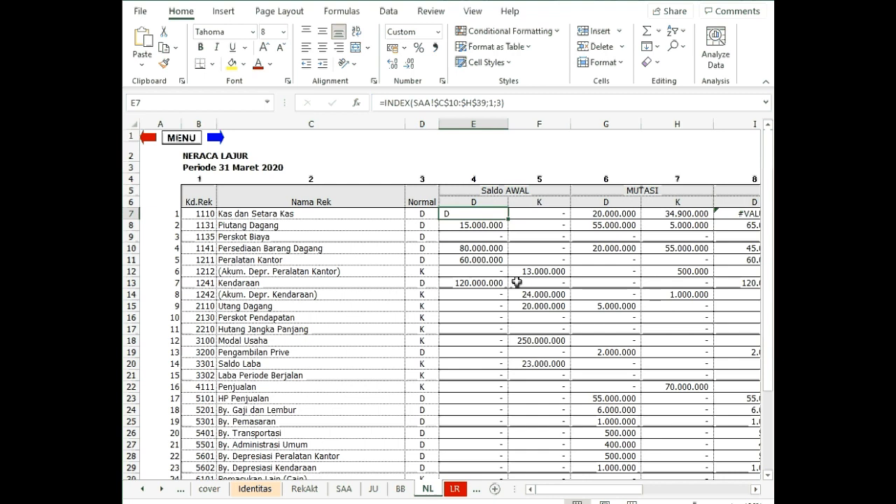
scroll(515, 281, down, 1)
scroll(499, 276, up, 1)
Step: Revisit the SAA worksheet and select C10:H14 to trace the rows and columns that INDEX refers to
click(343, 488)
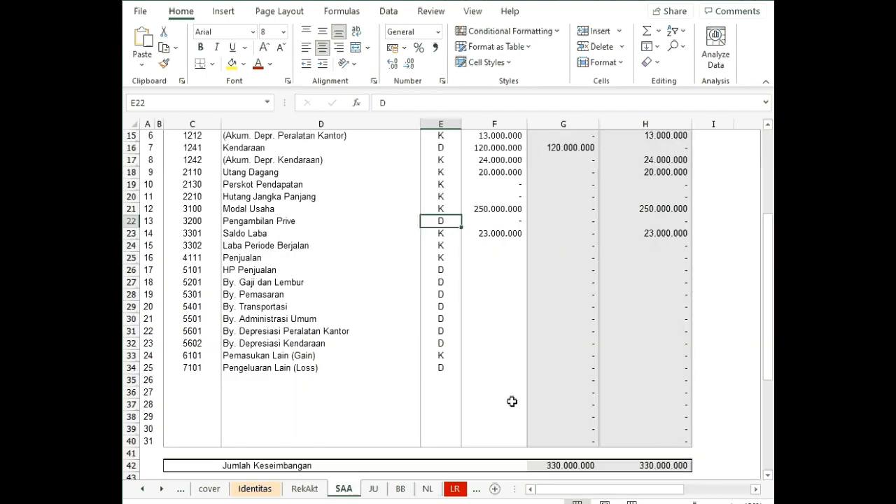
scroll(512, 401, up, 3)
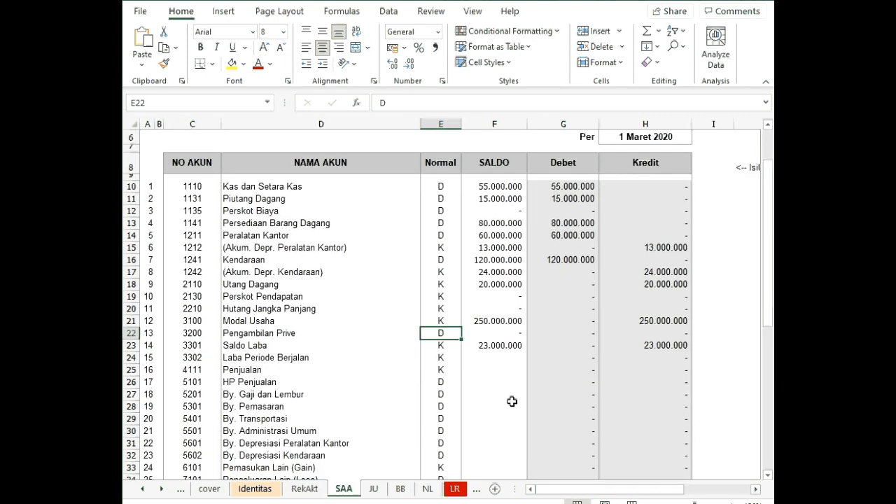
drag(187, 186, 682, 231)
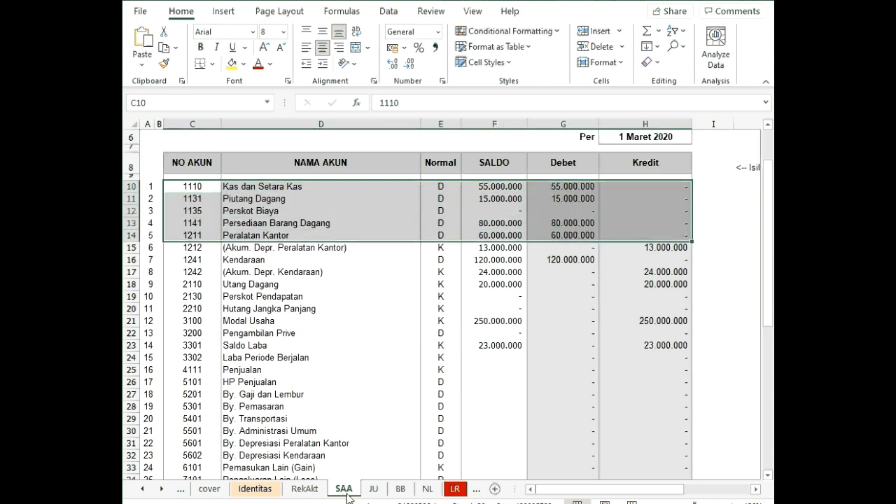
Step: Select the account table C10:H40 on the SAA worksheet and name the range saa_dt
click(190, 185)
drag(237, 187, 689, 405)
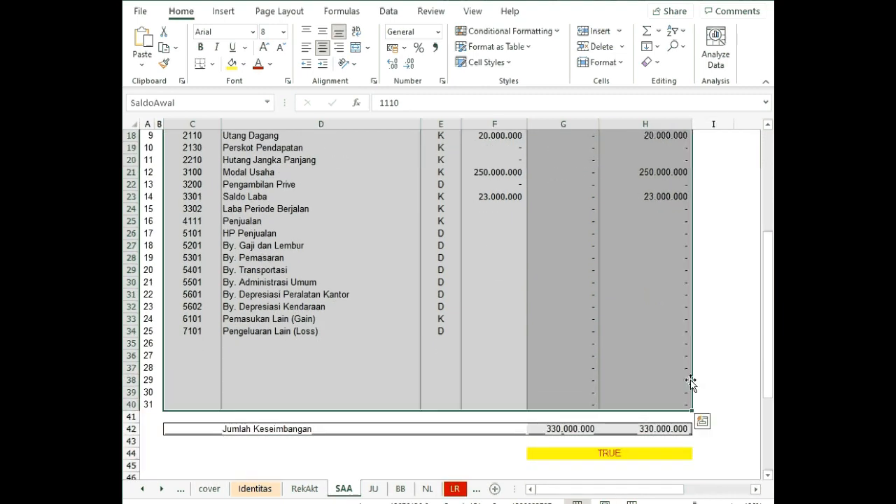
scroll(690, 383, up, 3)
scroll(690, 383, up, 2)
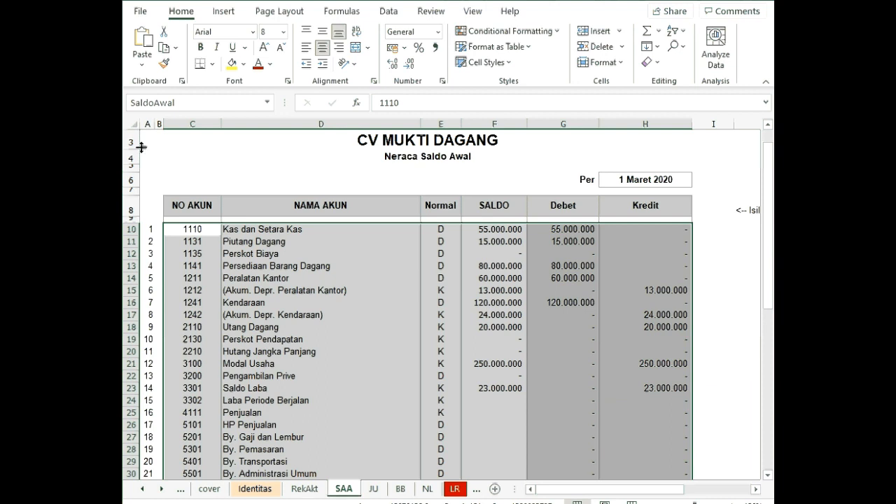
click(193, 104)
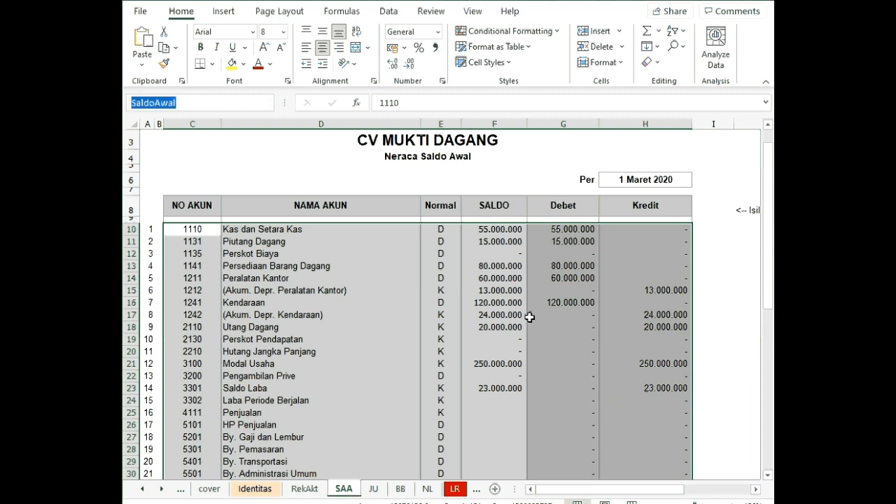
text(saa_)
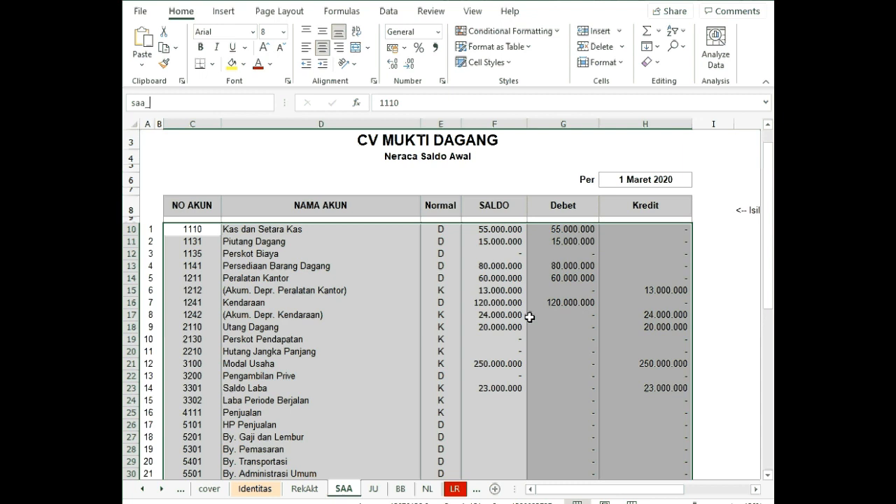
text(dt)
key(Return)
click(210, 104)
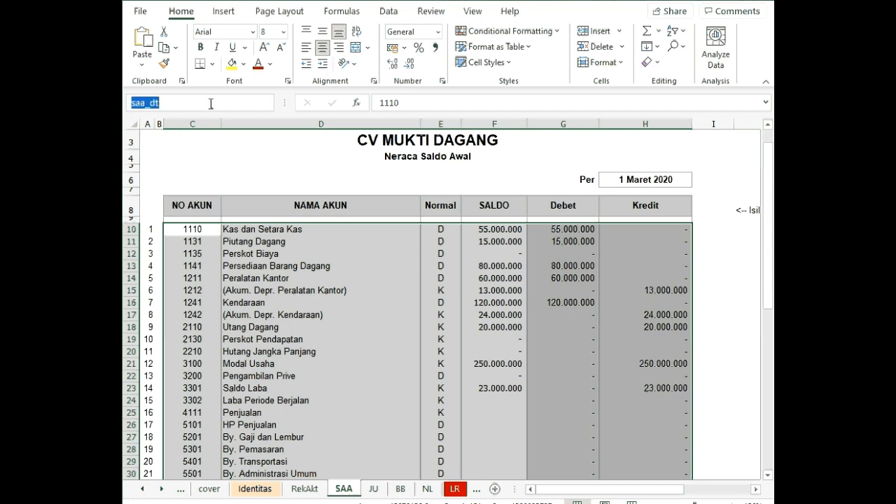
Step: Recall the saa_dt range by its name and examine which rows and columns it covers
scroll(210, 104, down, 2)
click(371, 302)
scroll(371, 302, up, 1)
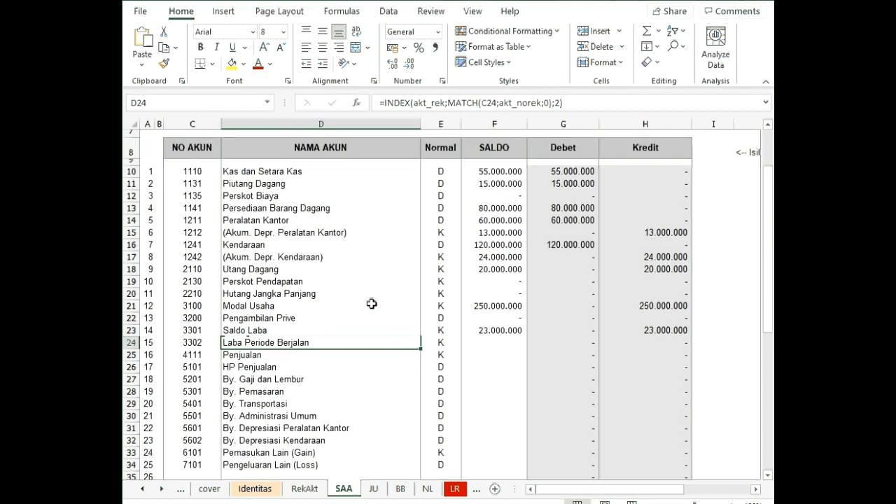
click(266, 103)
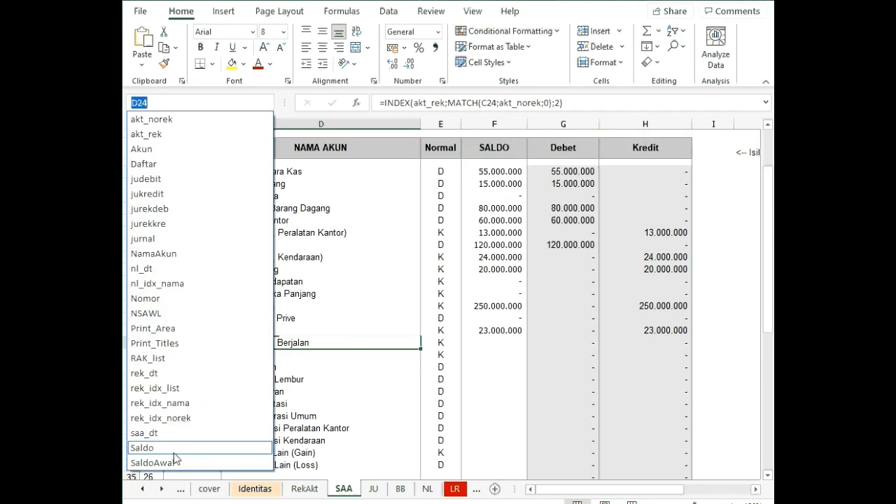
click(144, 432)
scroll(395, 366, down, 2)
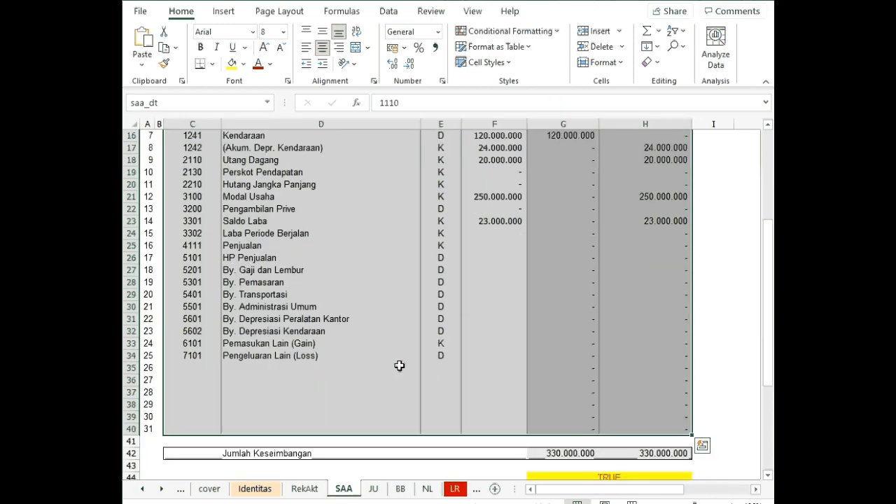
scroll(399, 365, down, 1)
scroll(687, 408, up, 4)
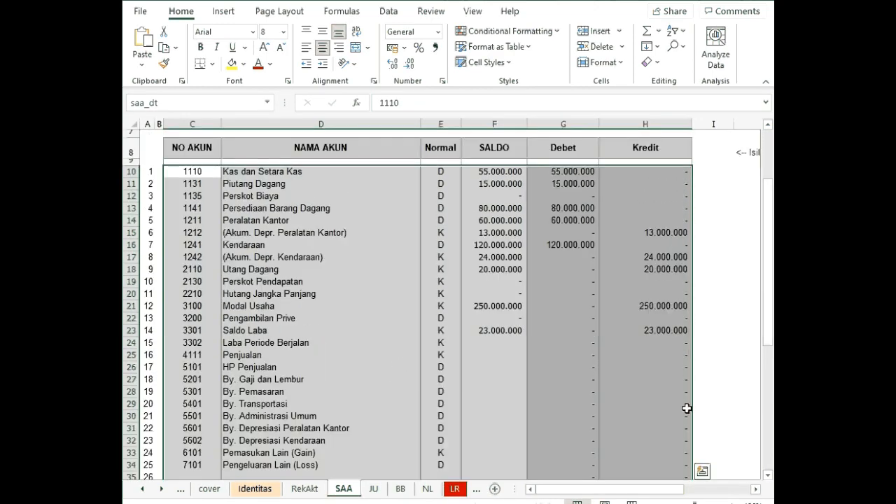
scroll(687, 408, up, 2)
scroll(687, 401, down, 1)
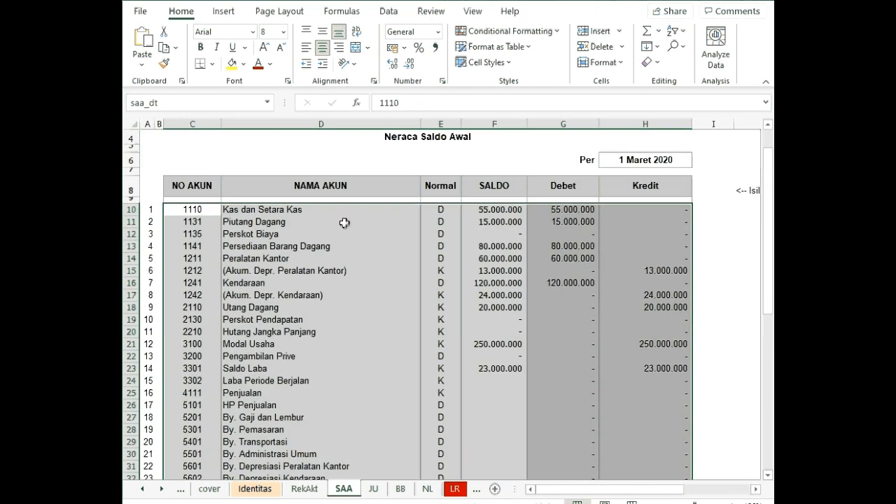
scroll(480, 238, down, 5)
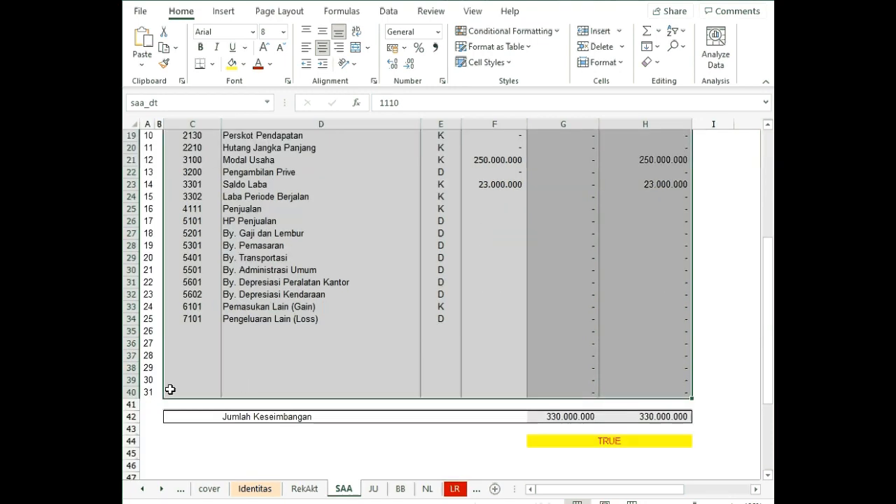
scroll(403, 327, up, 6)
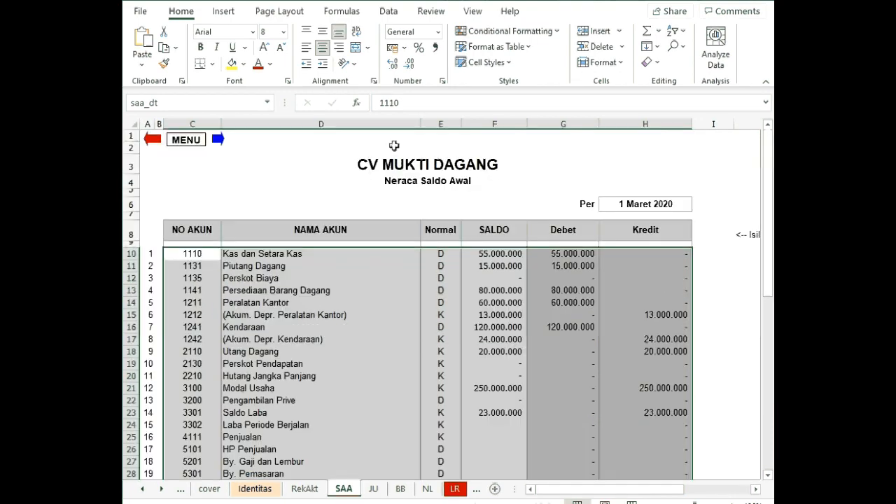
Step: Find saa_dt in the Name Manager list and compare its reference with the Saldo and SaldoAwal names
click(389, 11)
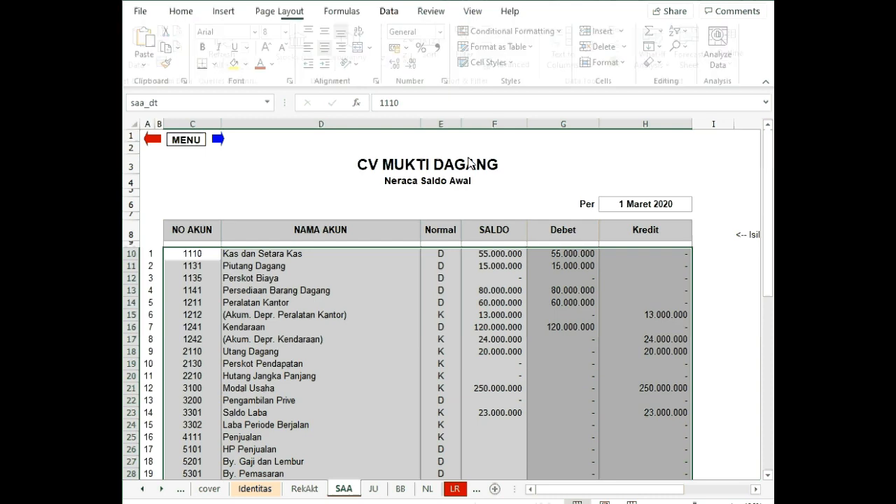
click(343, 11)
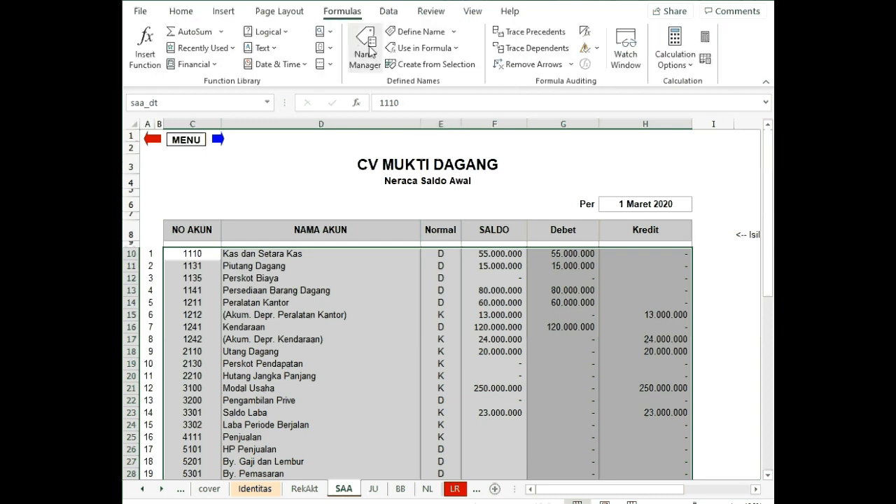
click(365, 48)
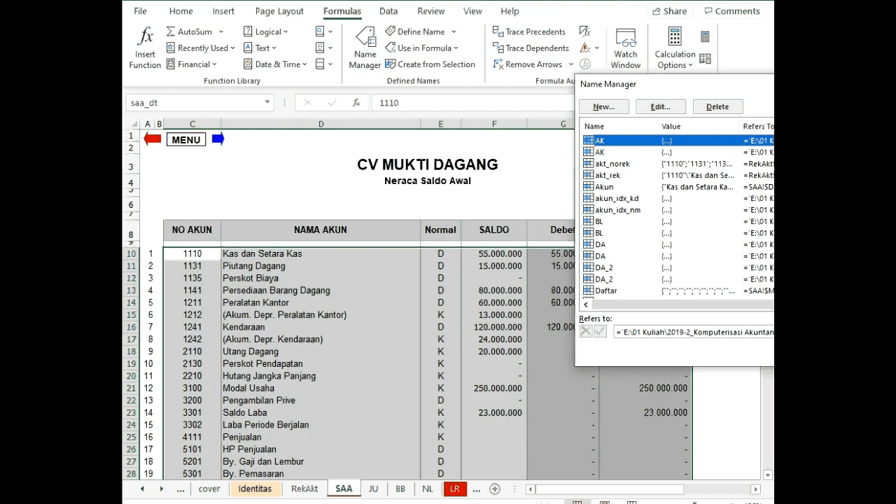
drag(630, 84, 375, 86)
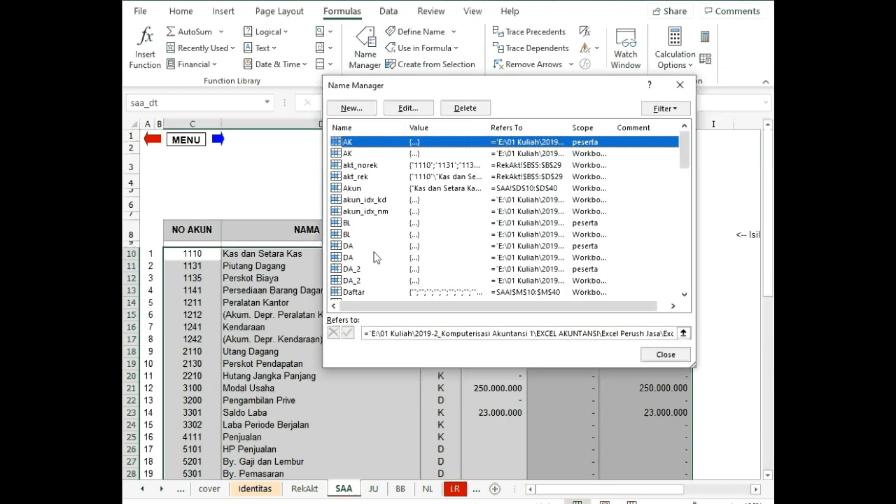
scroll(377, 258, down, 8)
scroll(376, 258, down, 3)
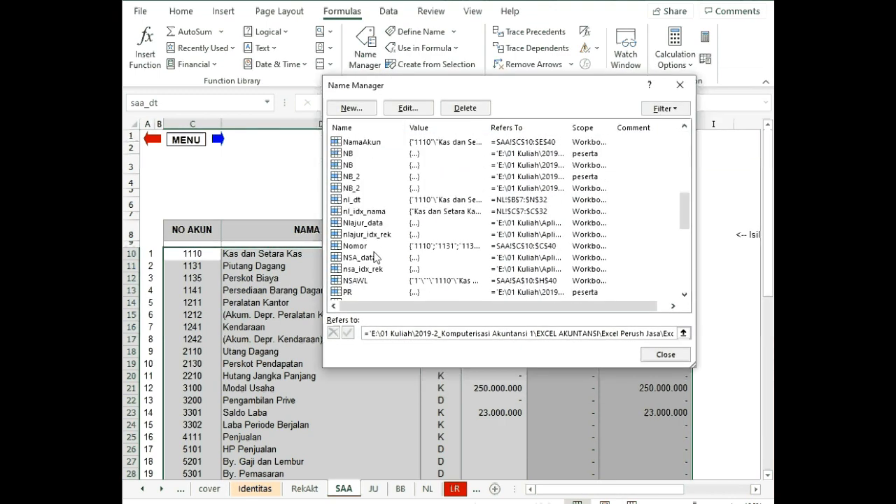
scroll(376, 257, down, 6)
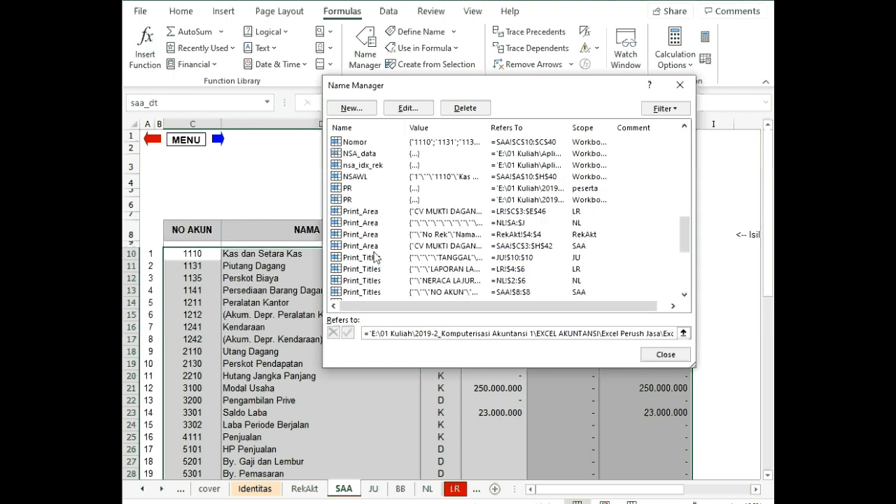
scroll(377, 258, down, 2)
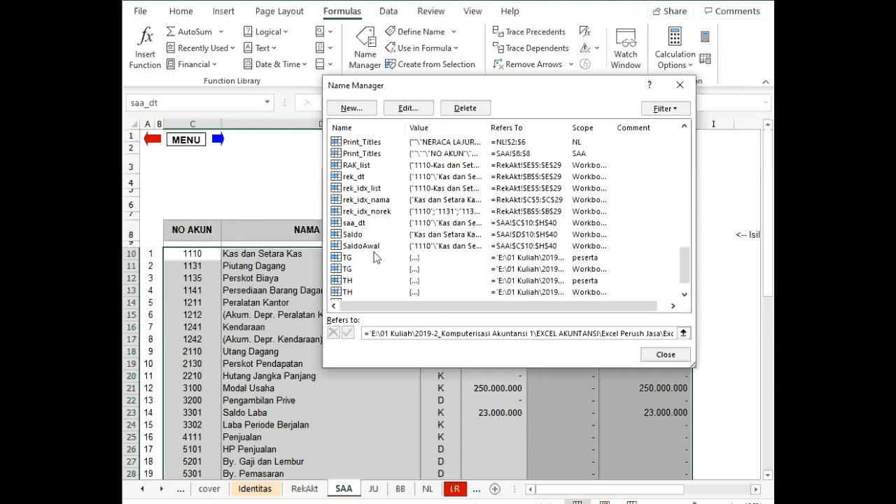
key(Escape)
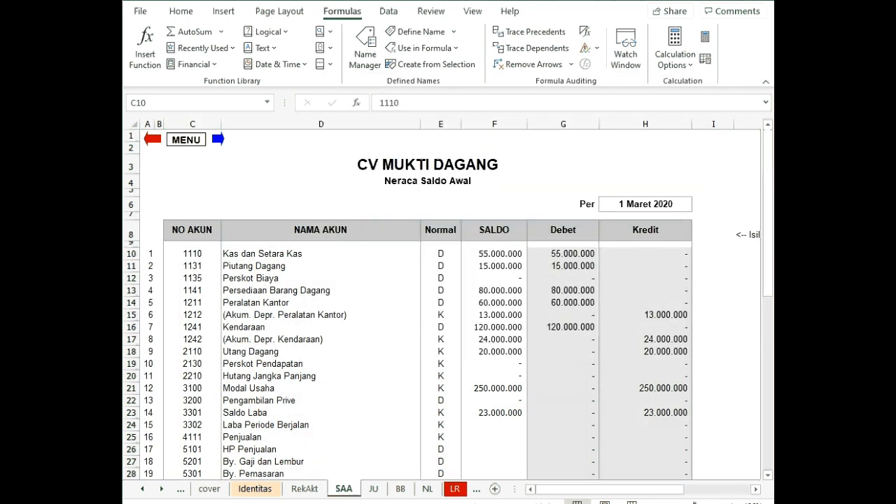
Step: Open the definition of saa_dt to check the range it refers to, keep it as is, and close the Name Manager
mouse_move(455, 502)
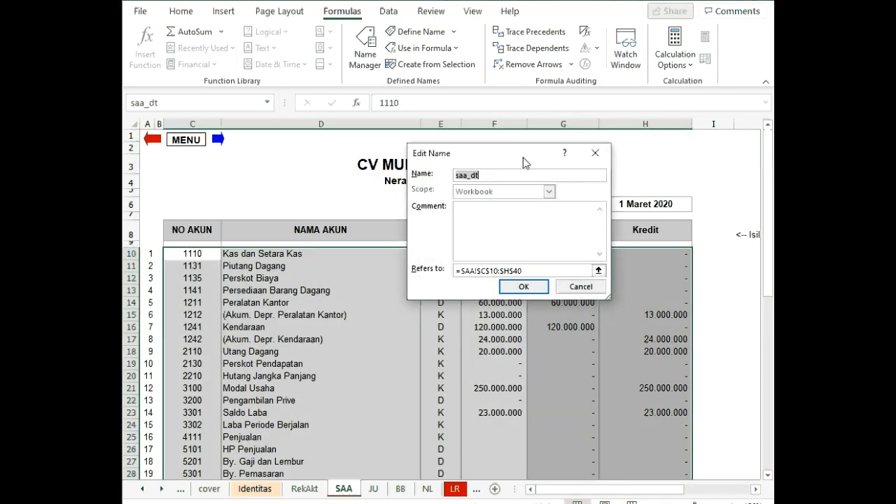
drag(523, 158, 500, 148)
click(536, 254)
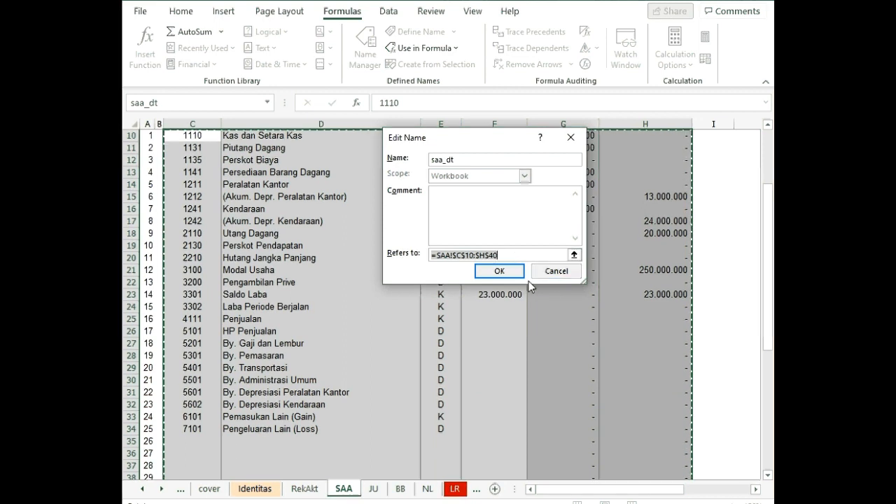
click(502, 275)
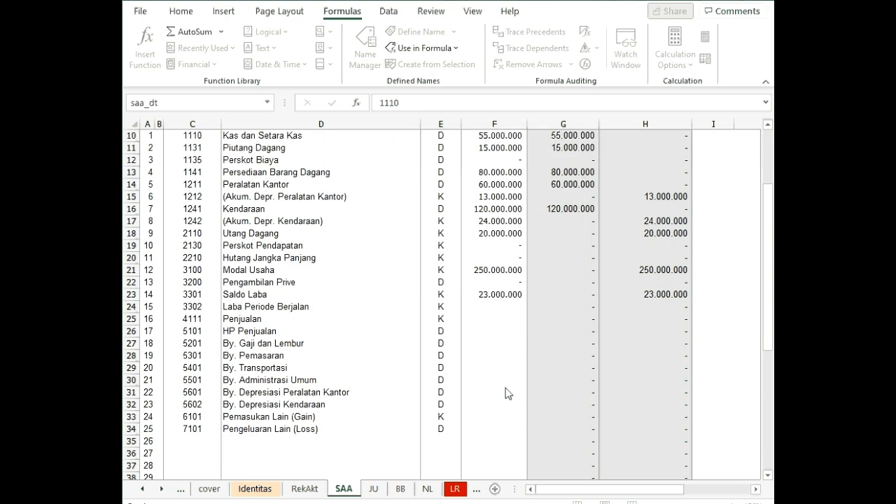
scroll(506, 392, down, 3)
scroll(508, 394, up, 2)
scroll(508, 393, up, 4)
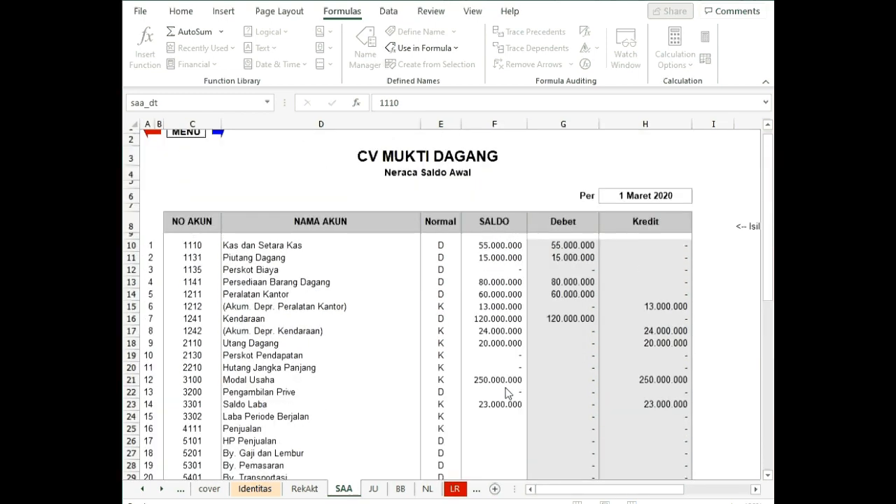
key(ctrl+F3)
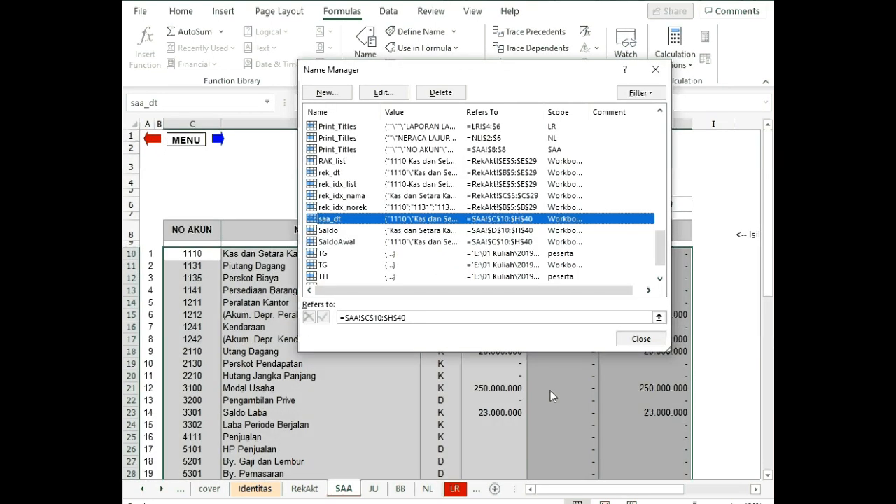
click(641, 339)
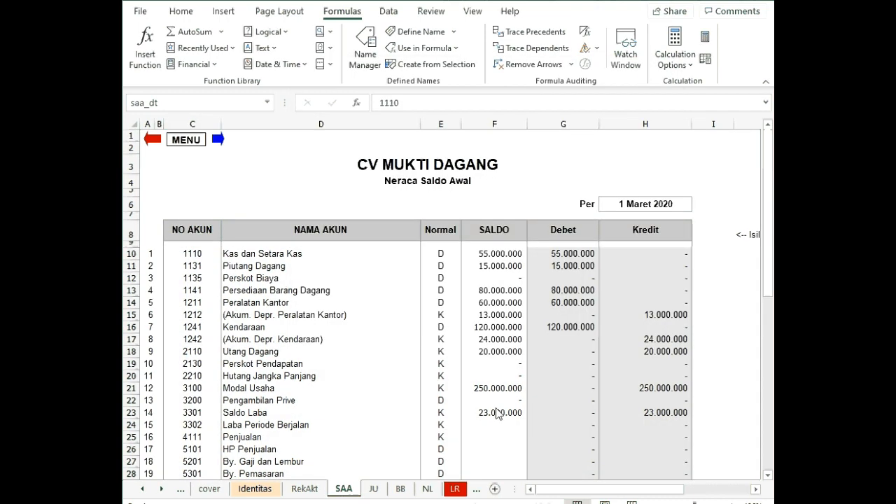
click(417, 400)
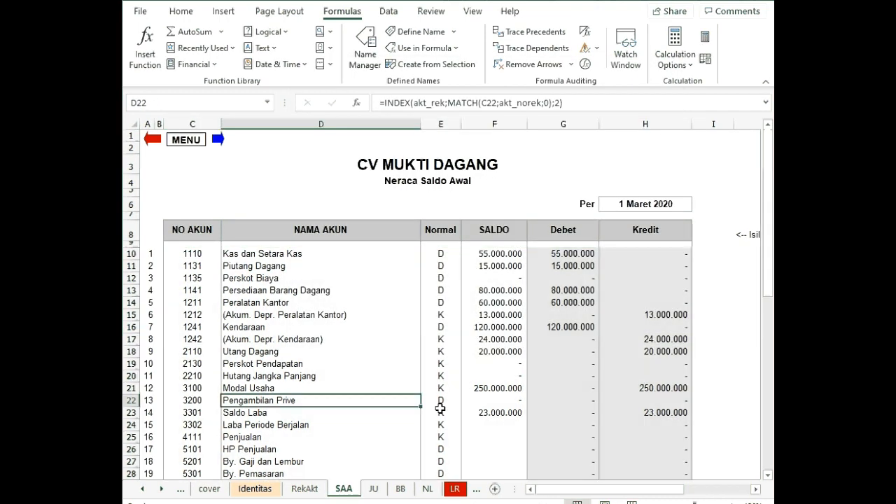
scroll(440, 408, down, 1)
scroll(440, 408, up, 1)
click(400, 328)
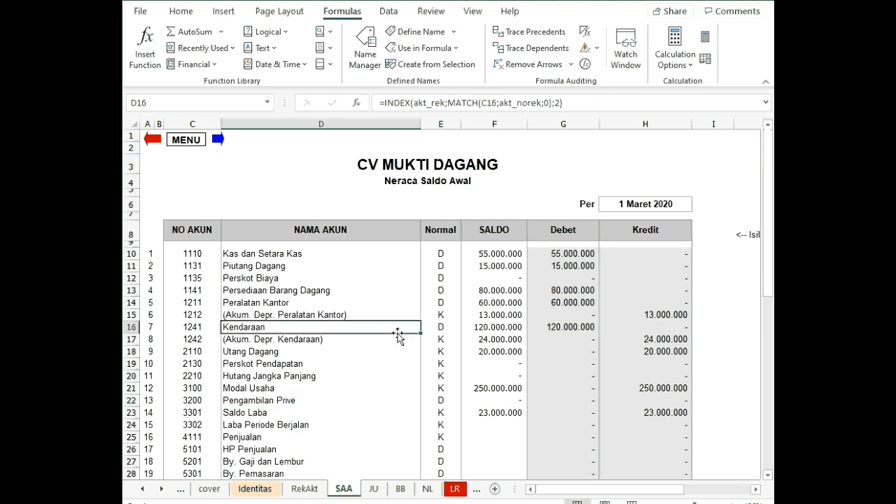
Step: Reselect the account table C10:H40 to review the area that the name saa_dt covers
scroll(240, 203, down, 2)
drag(210, 172, 693, 437)
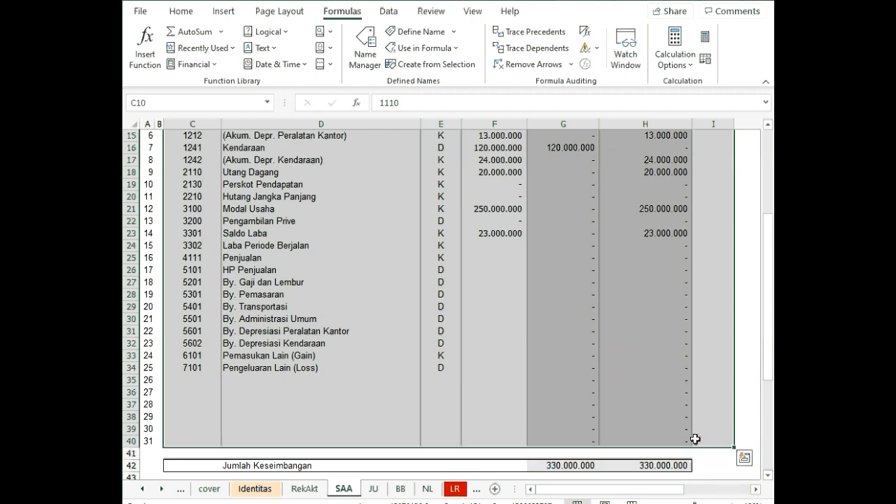
click(694, 436)
scroll(579, 386, up, 5)
drag(181, 255, 653, 428)
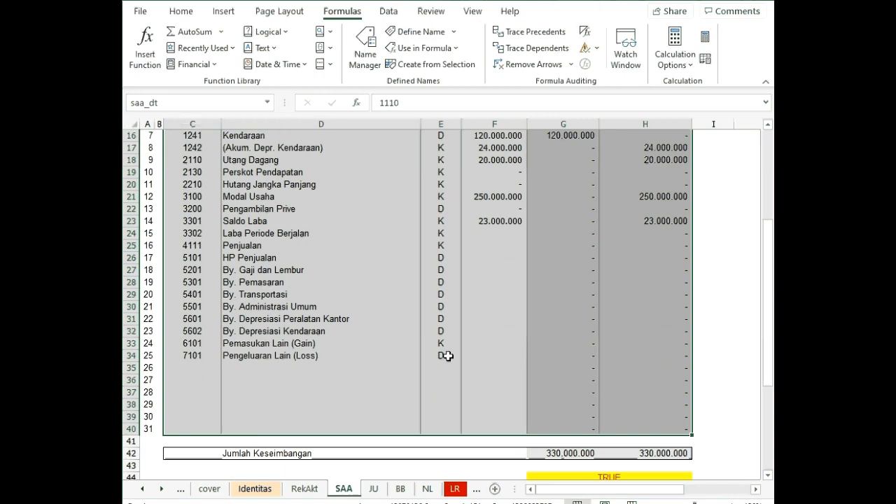
scroll(448, 356, up, 5)
click(395, 361)
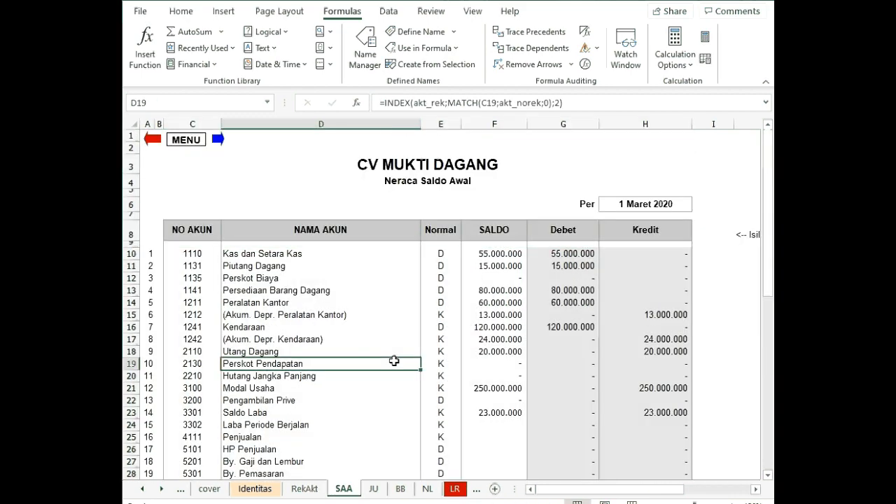
Step: Define the name saa_idx_rek for the account numbers in C10:C40 of the SAA sheet
scroll(392, 361, down, 1)
click(198, 207)
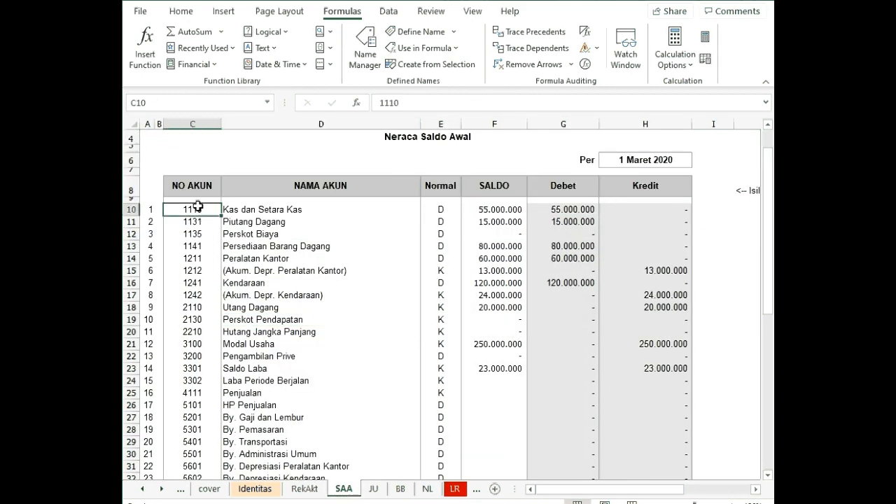
drag(198, 207, 204, 457)
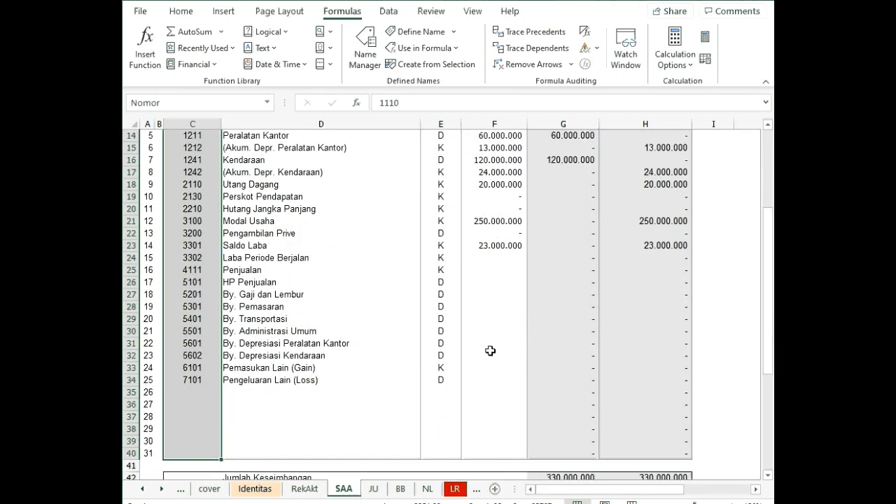
scroll(490, 351, up, 3)
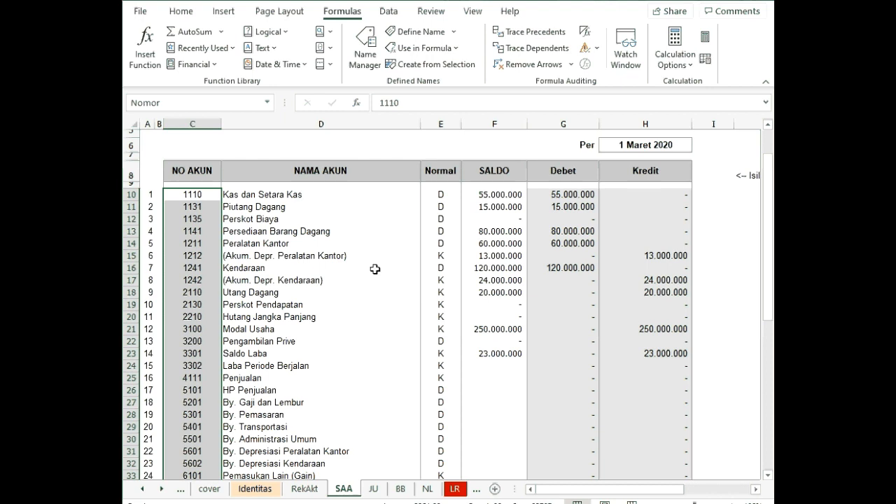
click(177, 102)
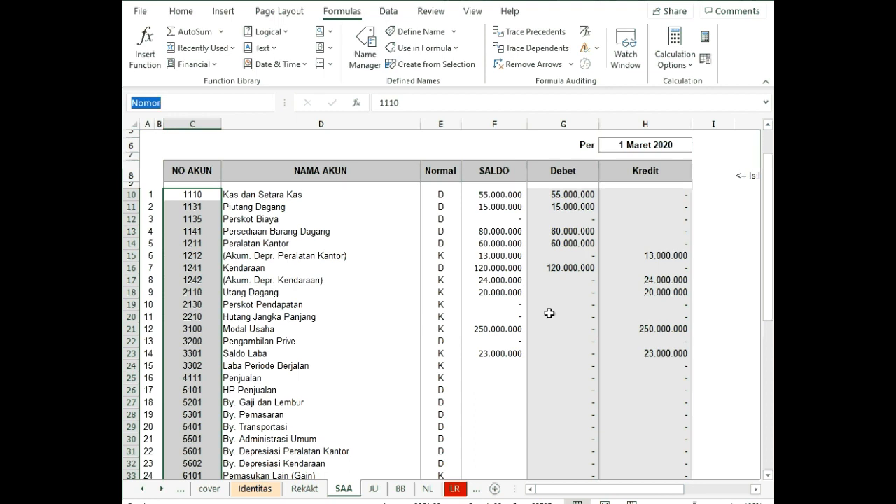
text(ns)
key(BackSpace)
key(BackSpace)
text(saa_idx)
text(_rek)
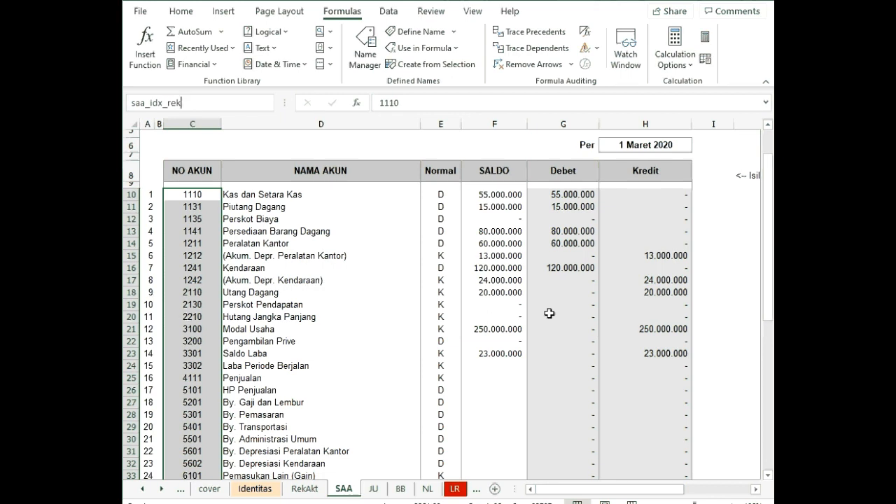
key(Return)
Step: Recall the named ranges saa_dt and saa_idx_rek in turn to check which cells each one covers
click(268, 103)
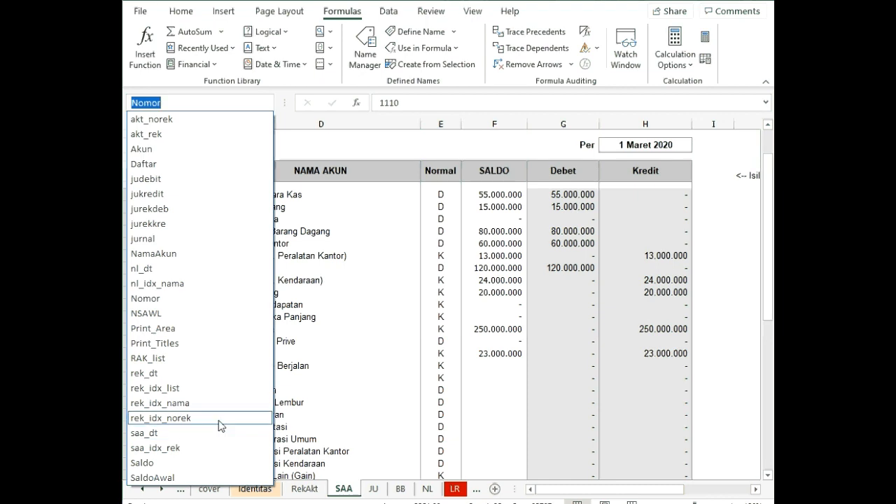
click(176, 435)
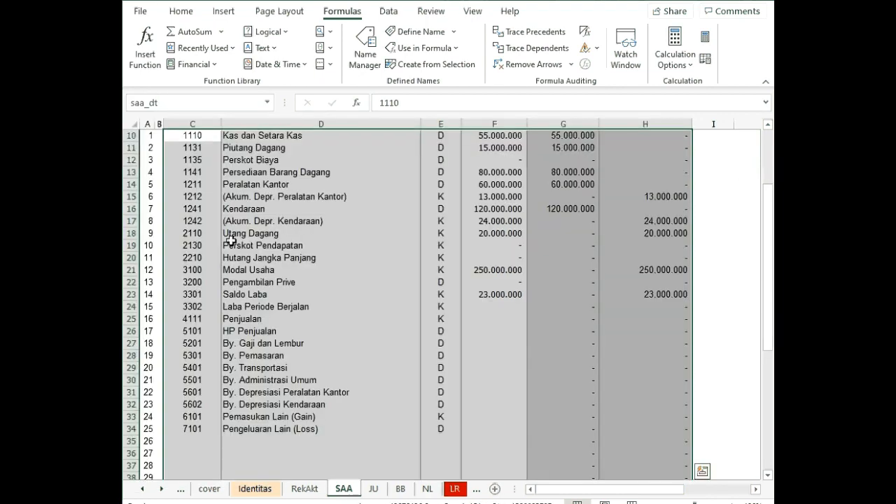
click(268, 103)
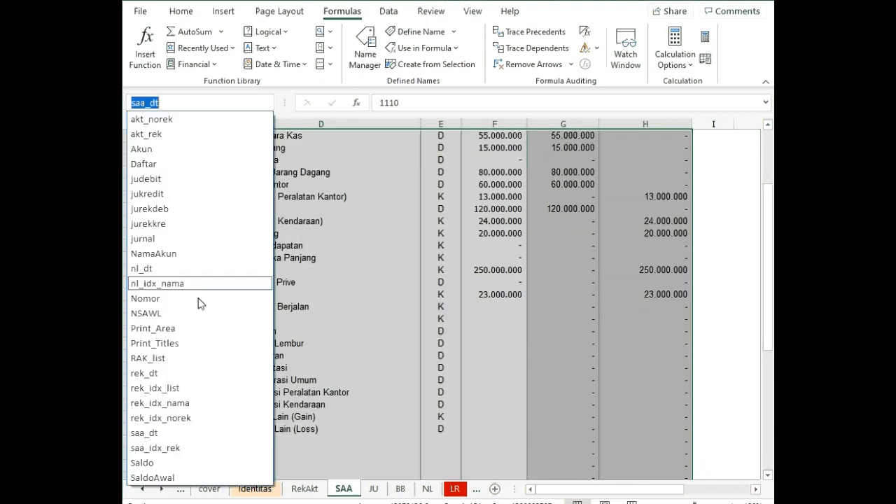
click(184, 448)
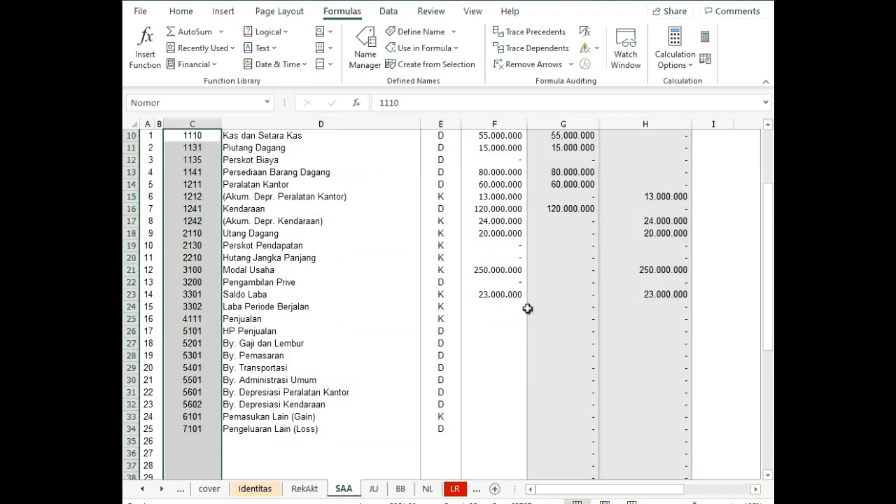
scroll(480, 324, up, 3)
scroll(480, 327, down, 1)
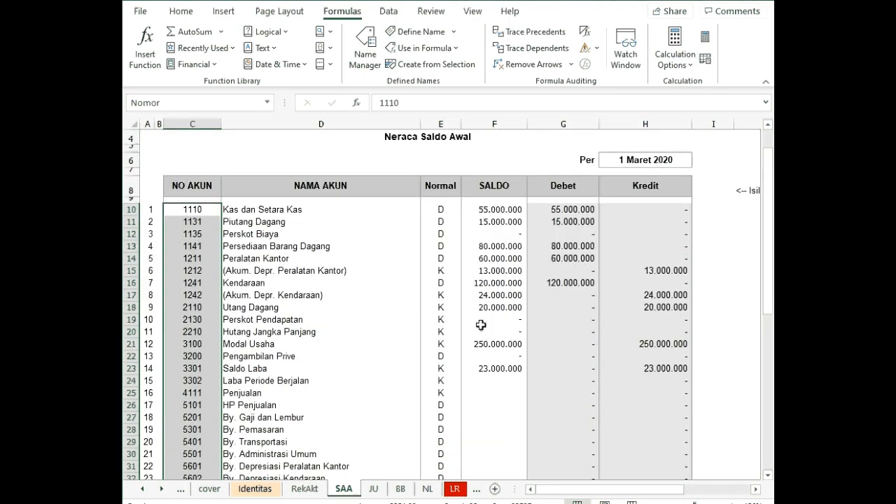
Step: Examine the Debet and Kredit formulas of the first accounts, the Jumlah Keseimbangan totals and the balance check in G44
click(562, 209)
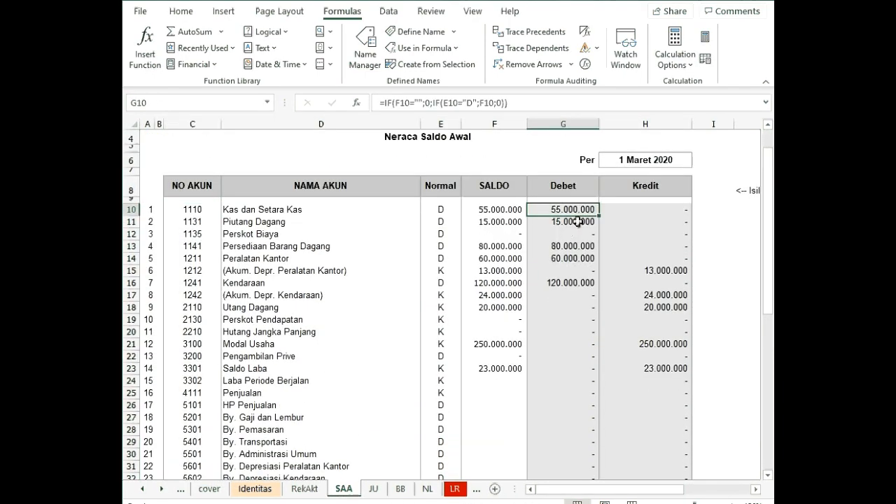
click(574, 221)
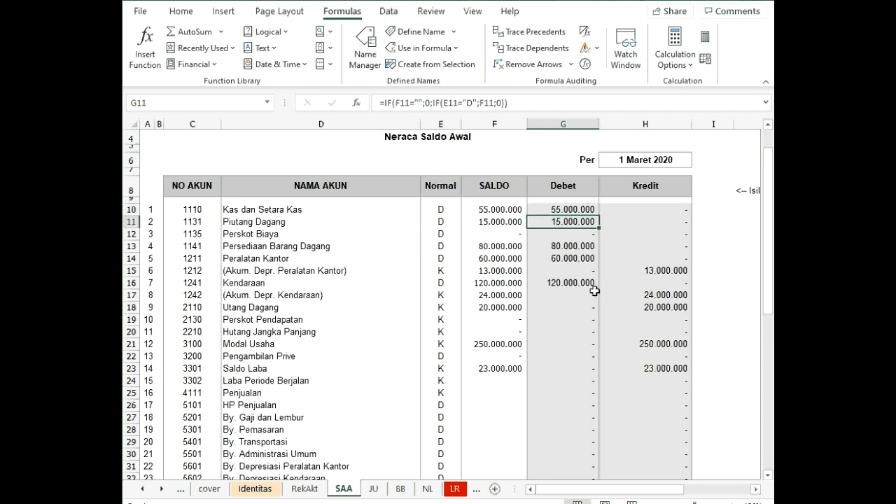
click(674, 211)
scroll(658, 255, down, 5)
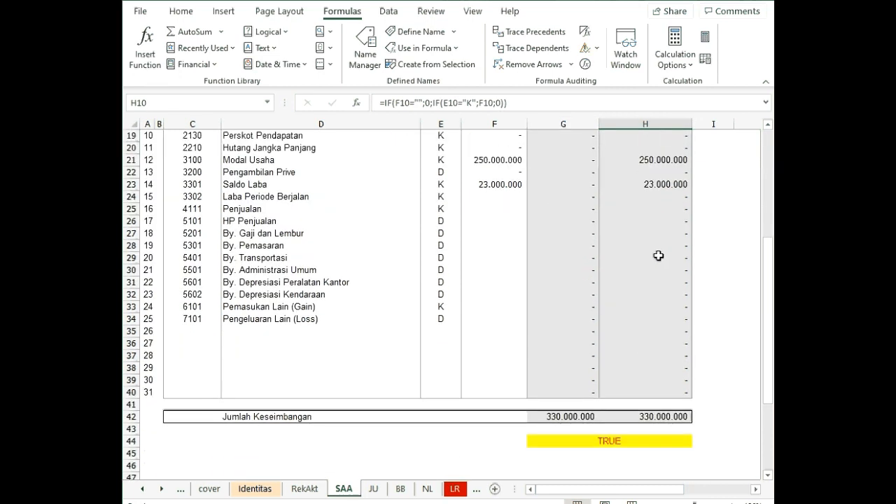
click(662, 418)
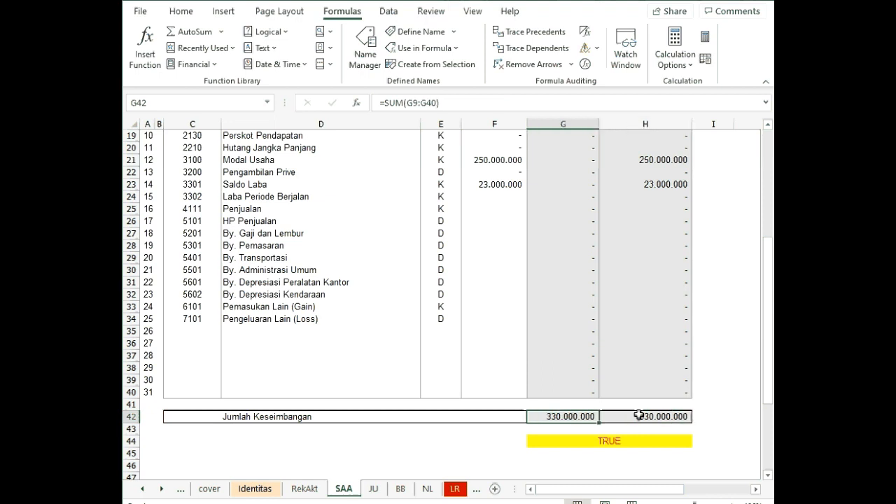
click(631, 442)
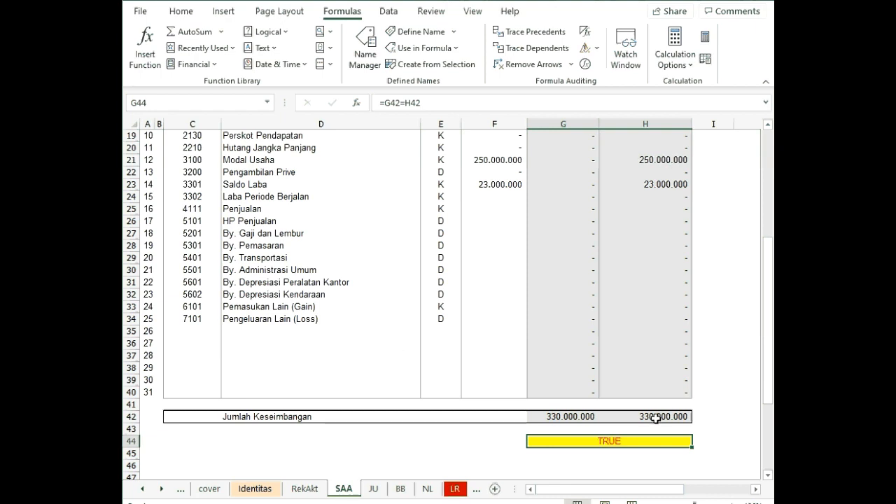
click(308, 417)
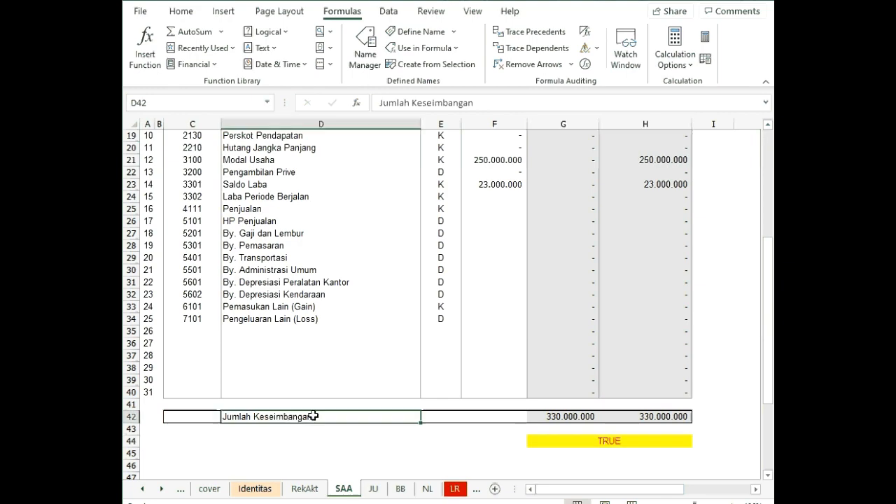
click(619, 442)
scroll(626, 453, up, 4)
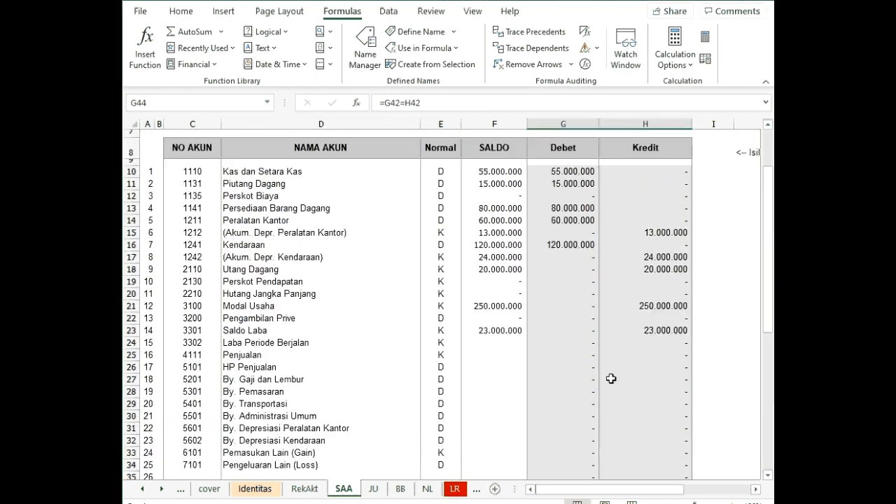
Step: Examine how the Normal and Saldo cells of the Kas dan Setara Kas row feed its Debet formula, and review the Saldo column
click(586, 330)
scroll(580, 368, up, 2)
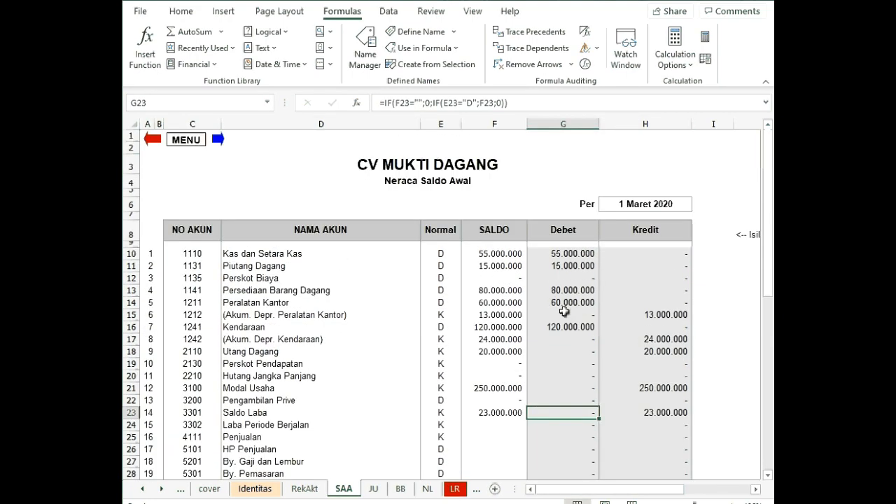
click(564, 252)
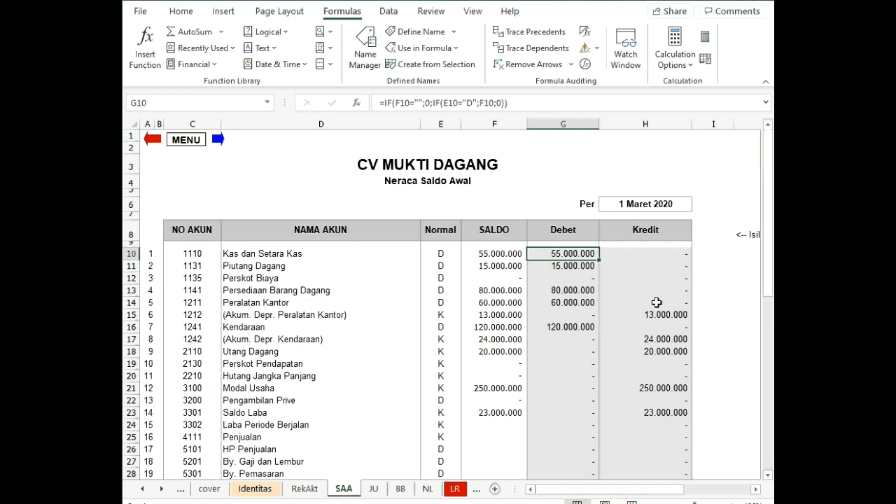
click(657, 301)
click(476, 253)
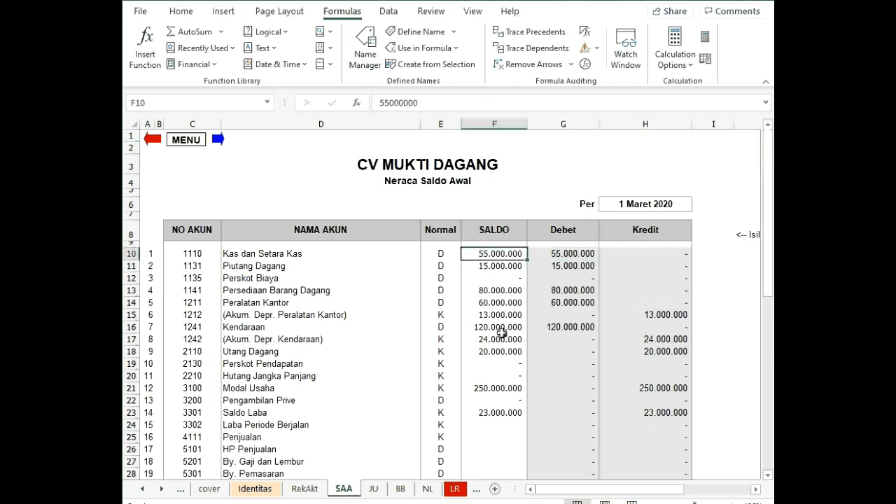
scroll(498, 273, down, 3)
scroll(499, 248, down, 2)
scroll(496, 304, up, 5)
click(448, 255)
click(491, 257)
click(560, 256)
click(507, 254)
click(441, 255)
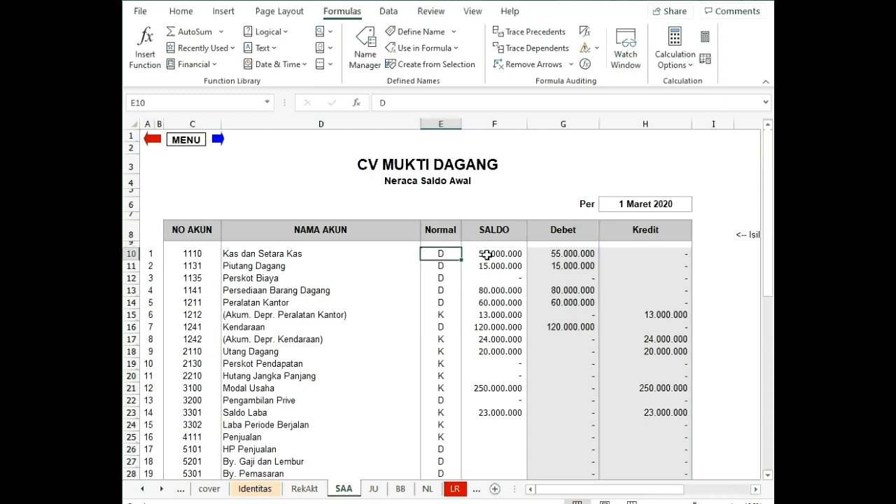
click(490, 254)
click(564, 255)
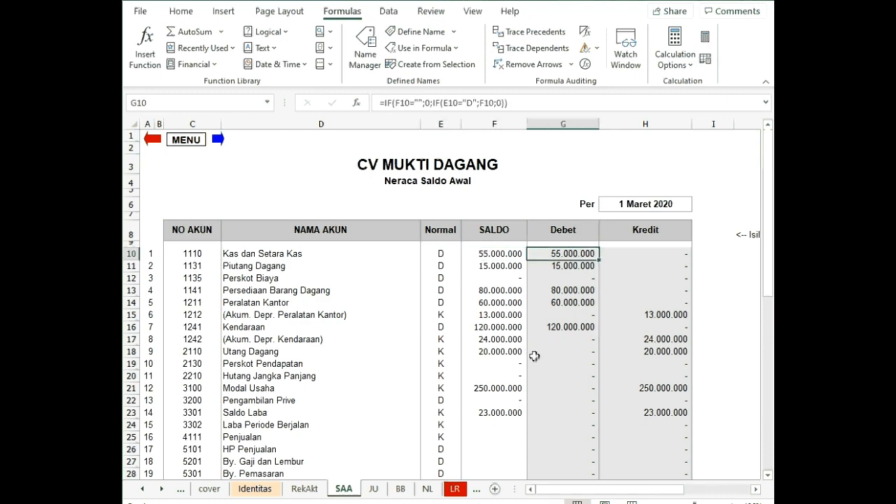
Step: Go to the NL sheet and examine the array reference in the INDEX formula of cell E7, keeping the formula as is
click(373, 489)
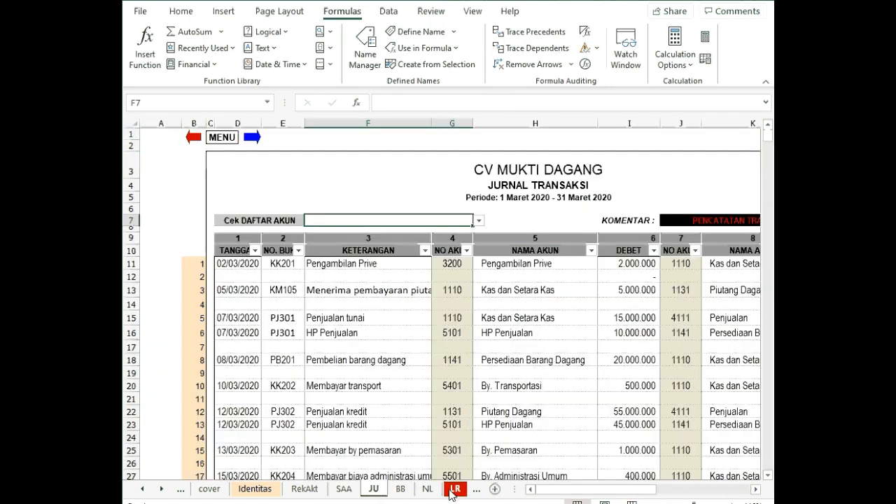
click(428, 489)
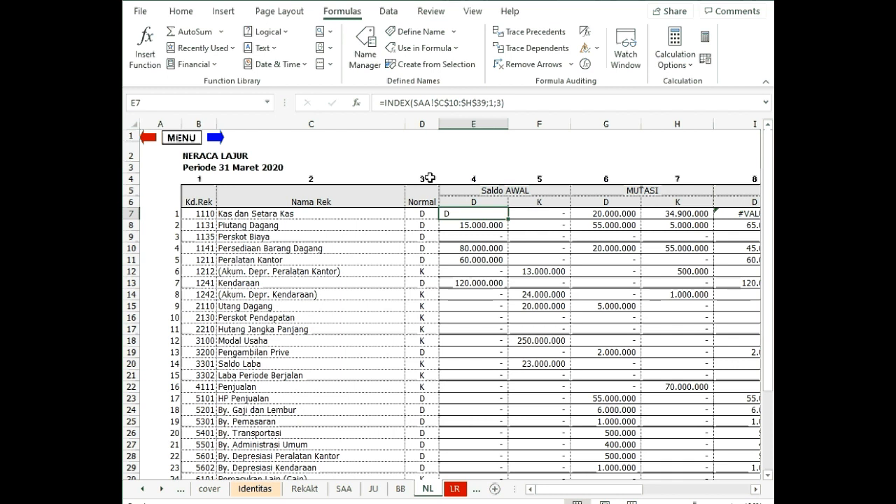
double_click(473, 213)
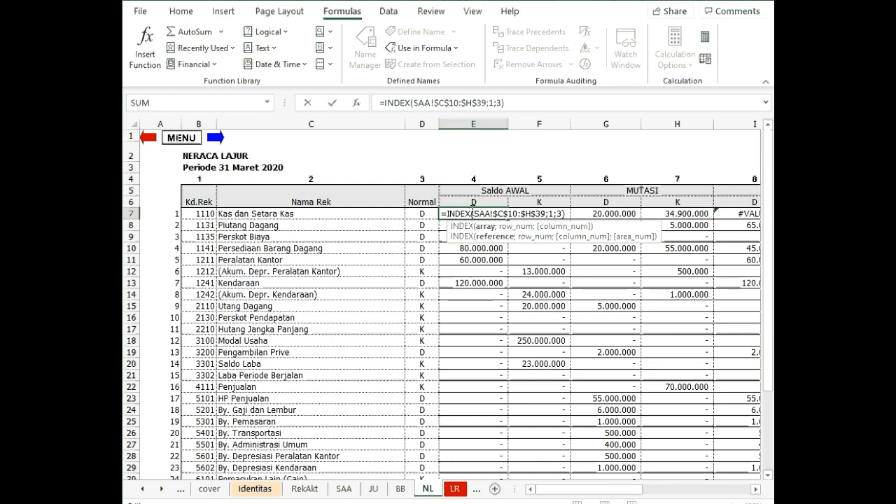
drag(475, 214, 546, 217)
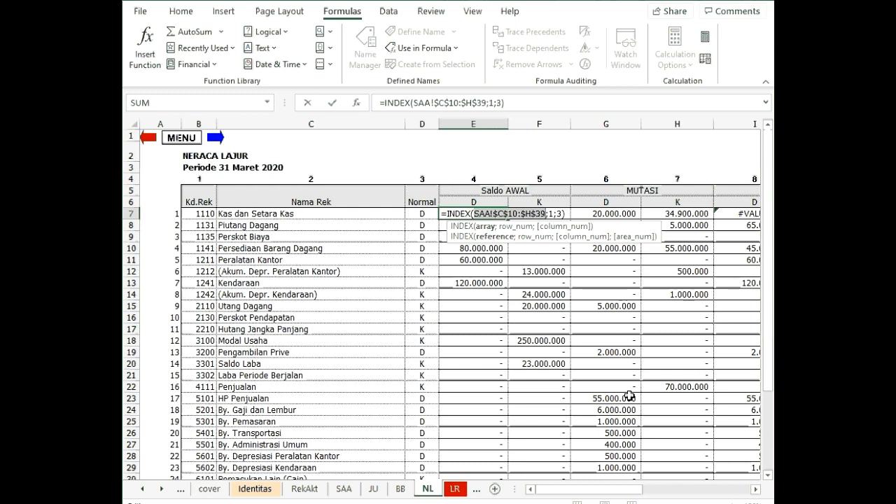
click(497, 353)
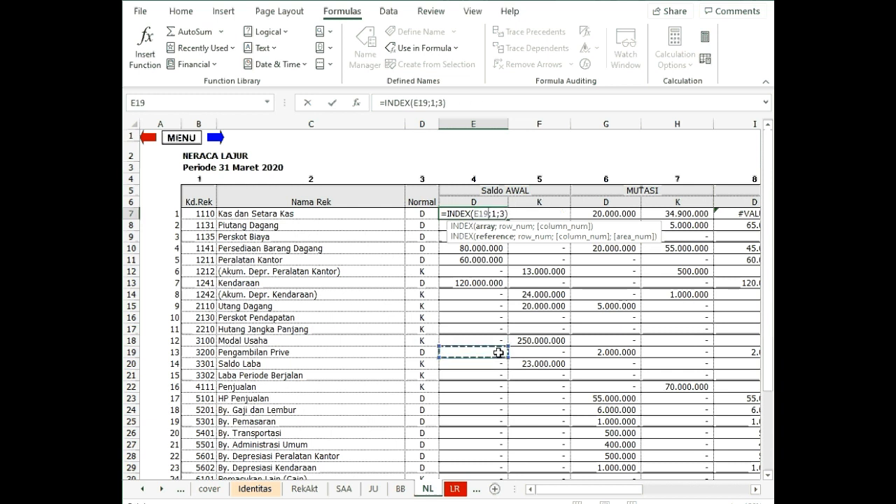
key(Escape)
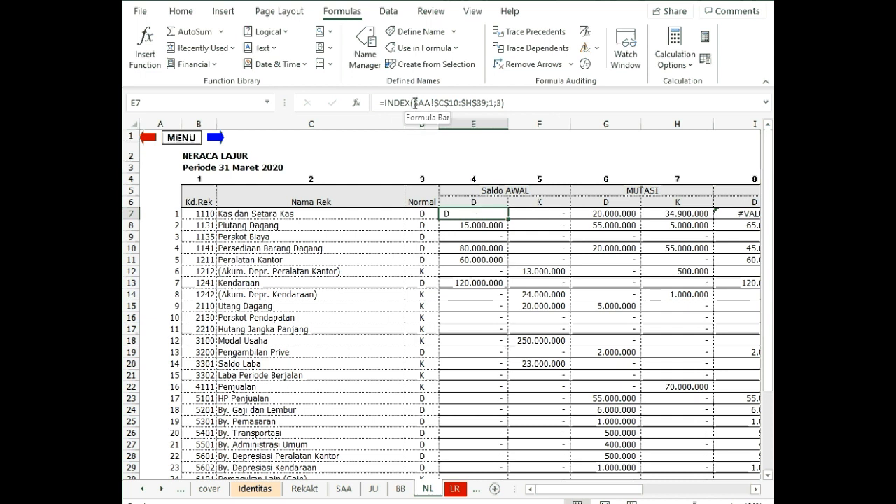
Step: Replace the SAA!$C$10:$H$39 reference in the INDEX formula of E7 with saa_dt, giving =INDEX(saa_dt;1;3)
drag(414, 103, 487, 103)
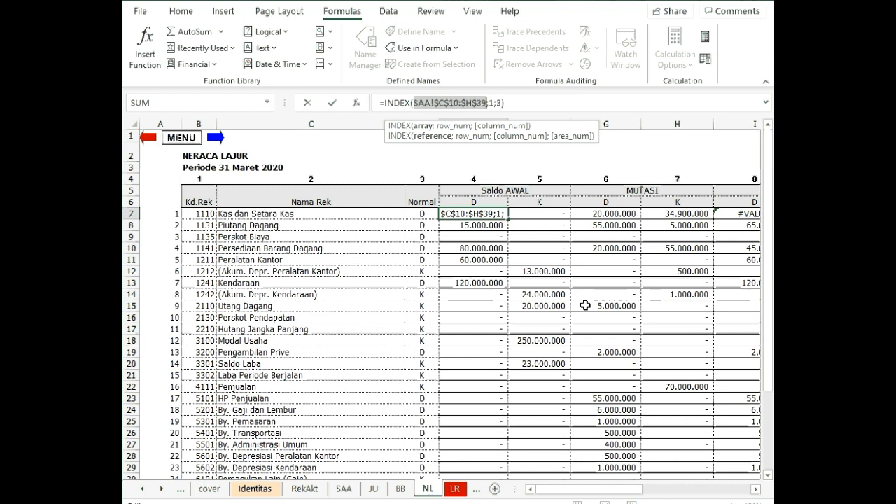
text(saa)
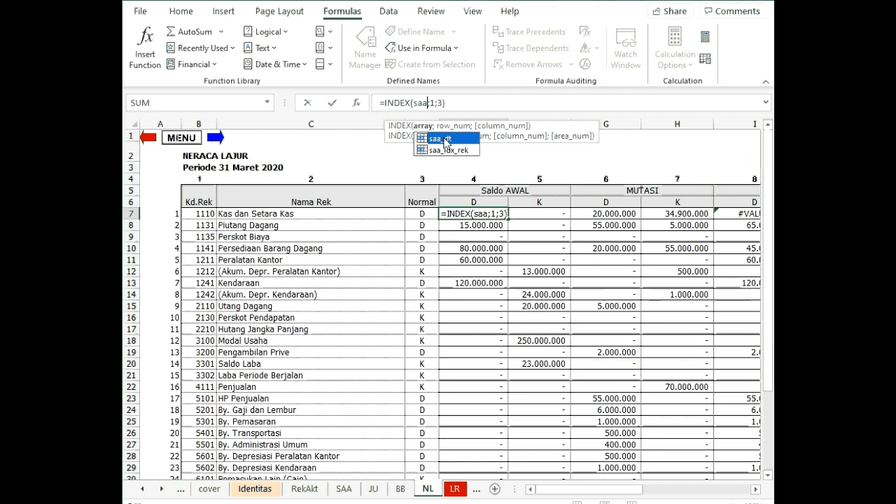
double_click(448, 139)
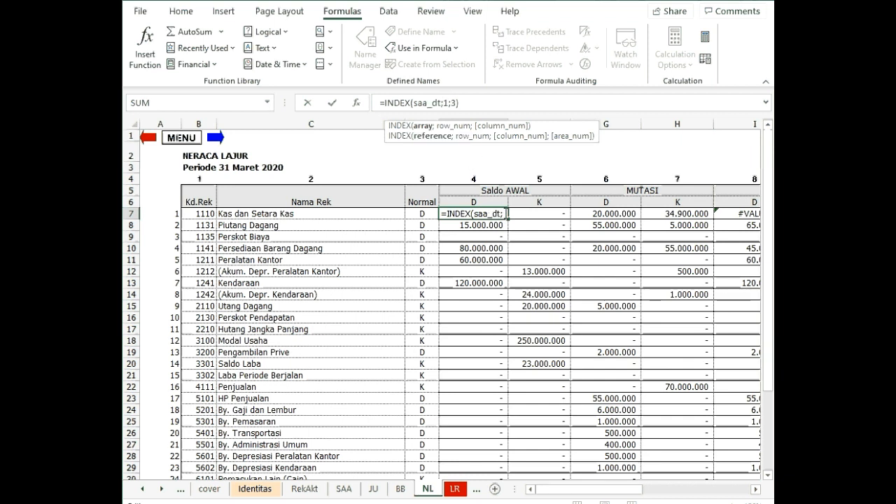
key(Return)
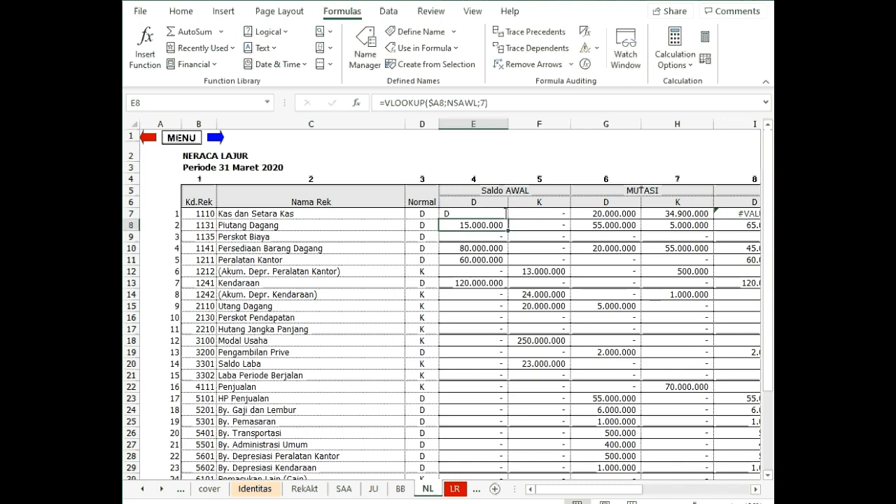
click(505, 213)
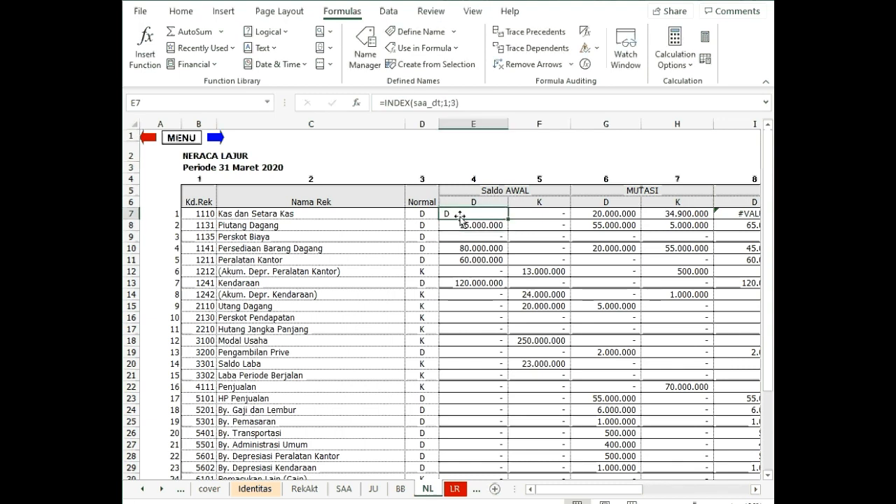
click(444, 102)
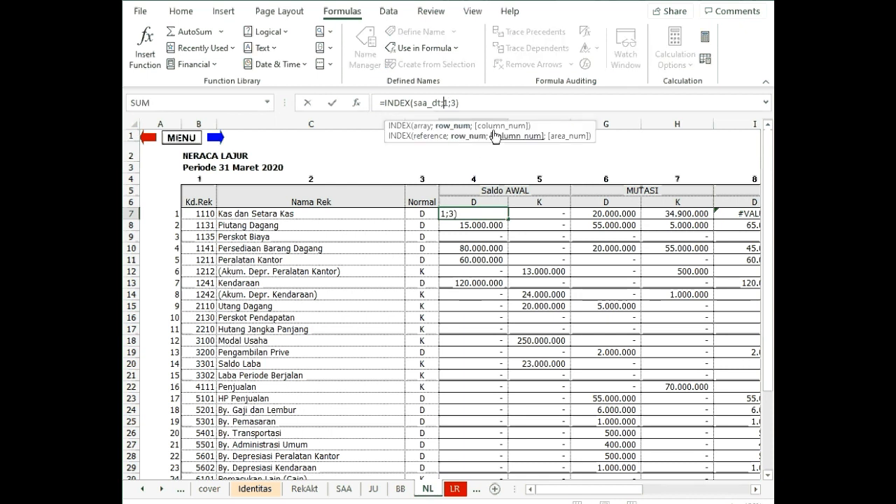
click(476, 306)
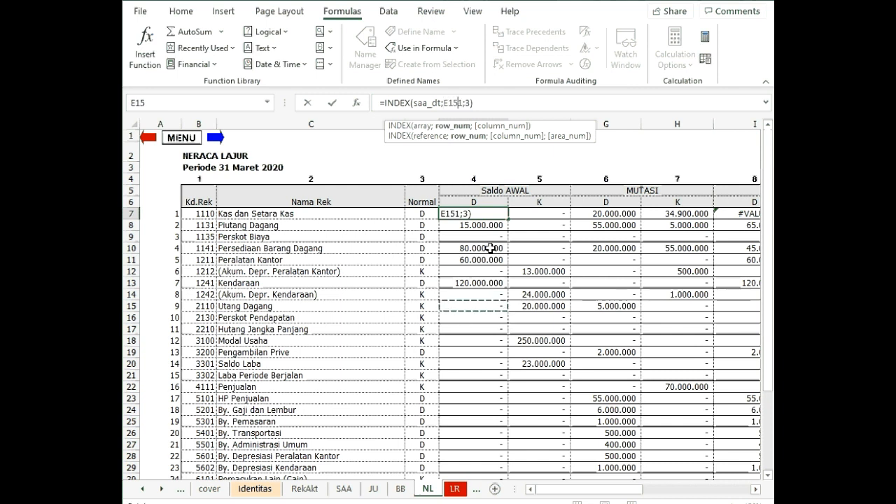
key(Escape)
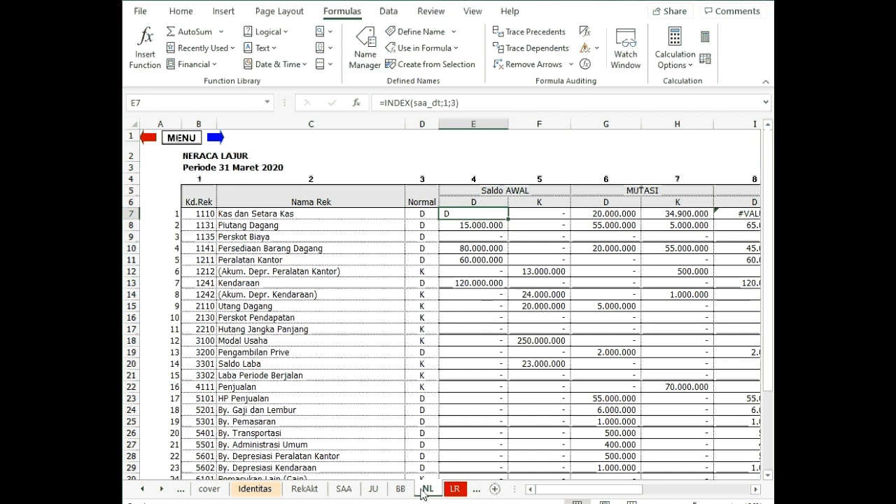
Step: Go to the SAA sheet and examine how the account numbers in the NO AKUN column relate to their row positions and the Normal column
click(352, 494)
click(191, 251)
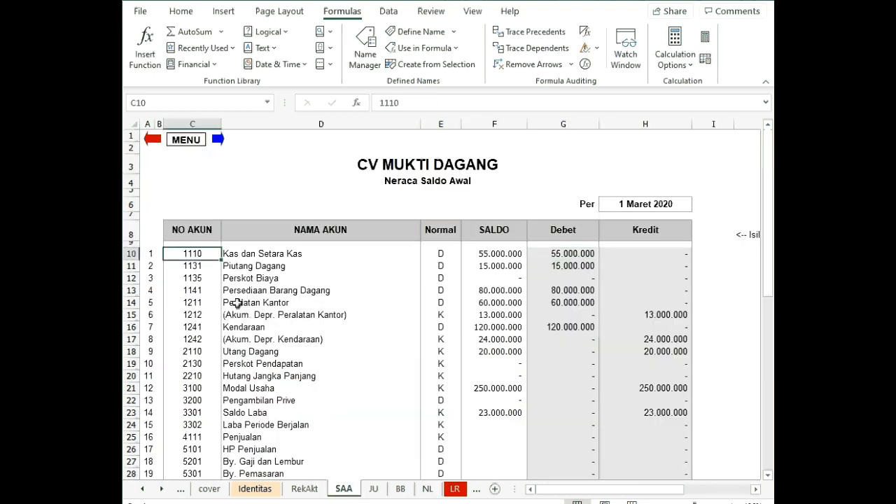
scroll(238, 302, down, 1)
click(196, 234)
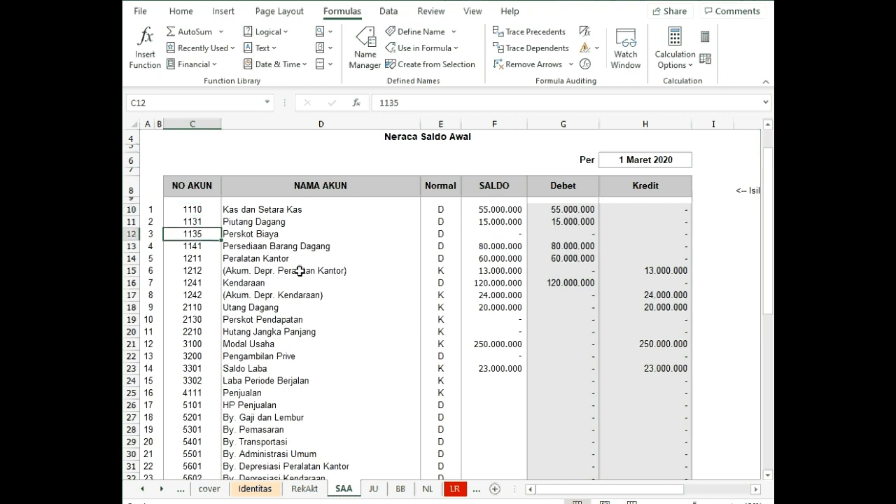
click(203, 209)
click(196, 222)
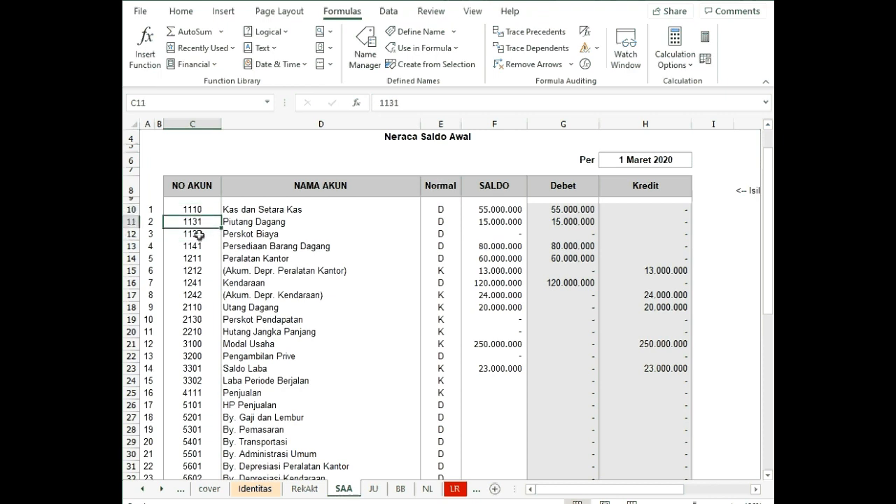
click(195, 235)
drag(195, 235, 280, 234)
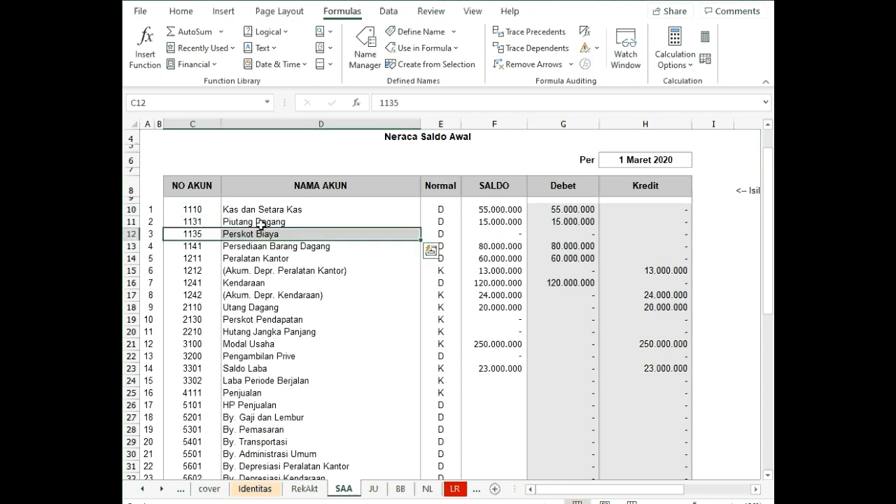
drag(197, 211, 196, 236)
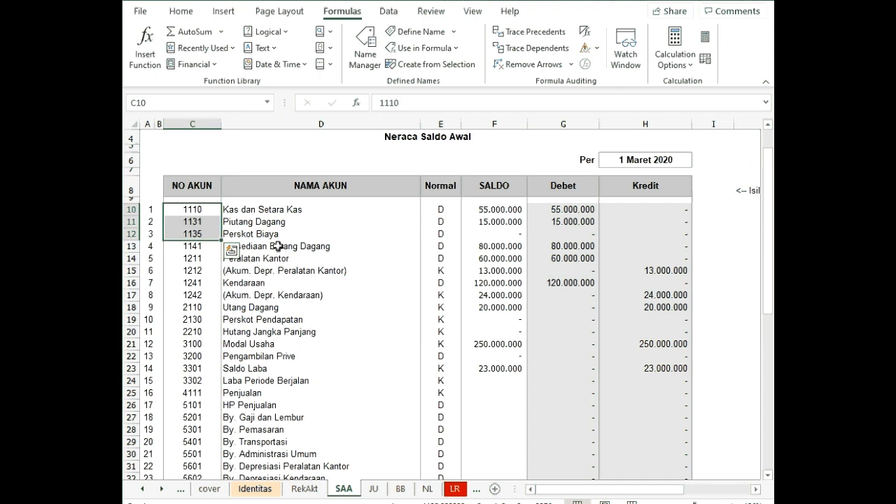
drag(201, 207, 202, 234)
click(198, 208)
click(441, 209)
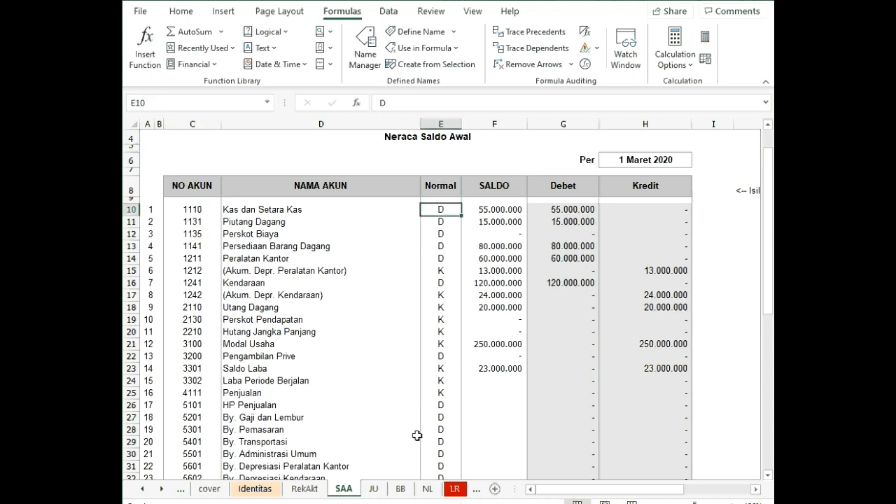
Step: On the NL sheet, replace the row number 1 in E7's INDEX formula with a MATCH function using $B7 as the lookup value
click(376, 494)
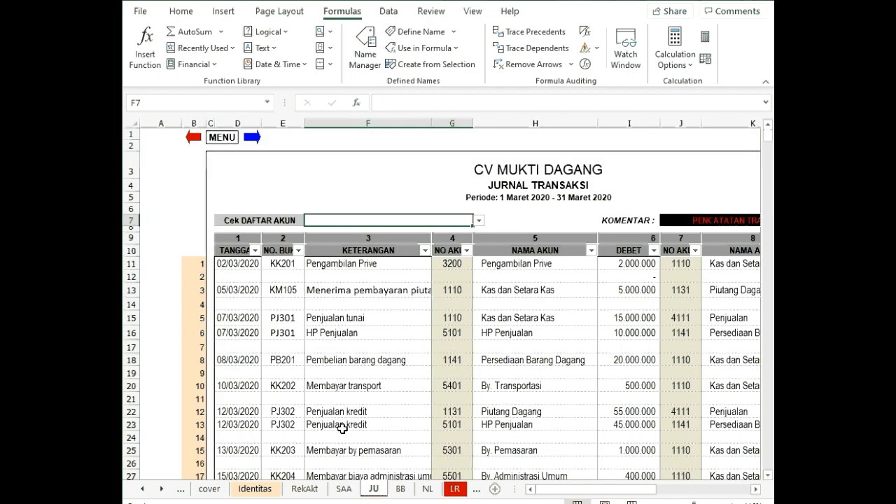
click(427, 488)
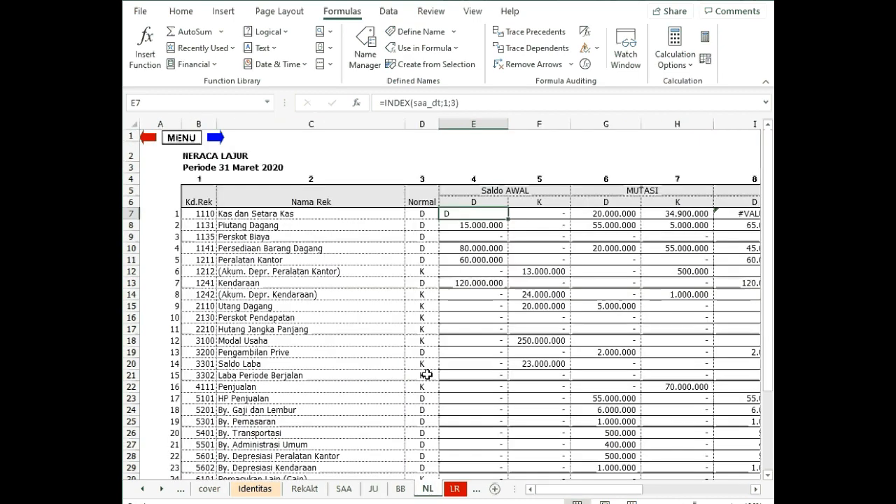
click(445, 104)
text(1)
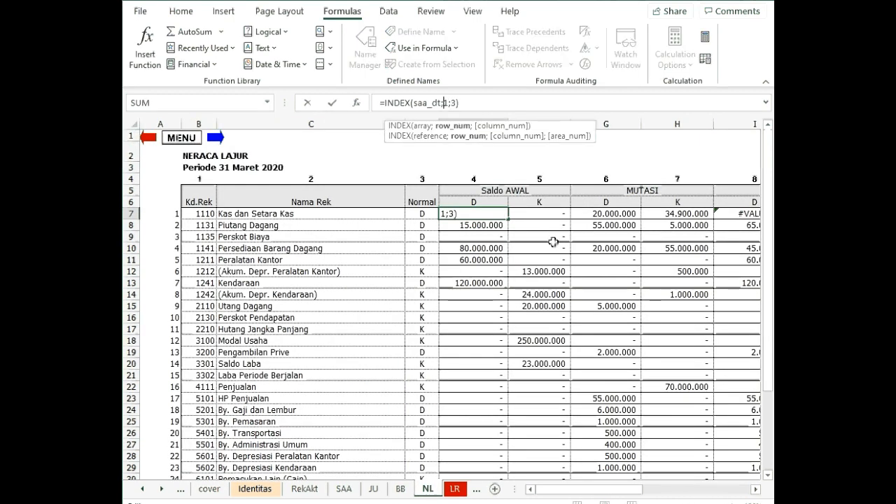
key(BackSpace)
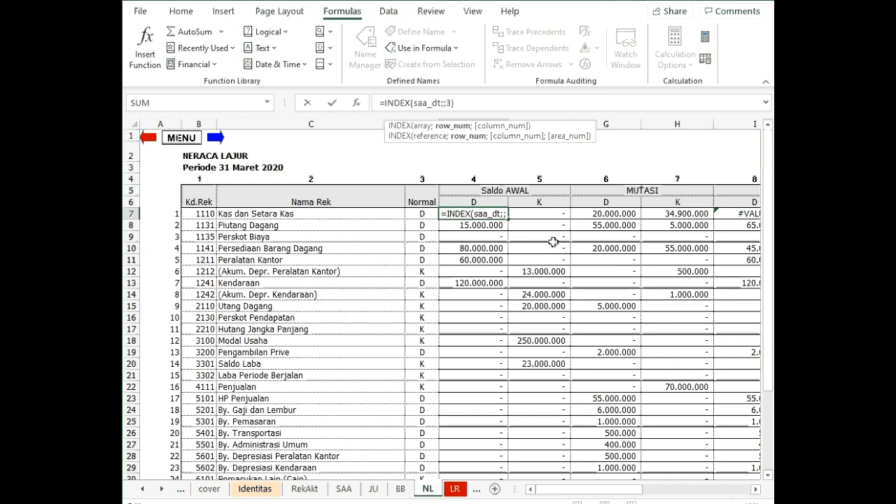
text(matc)
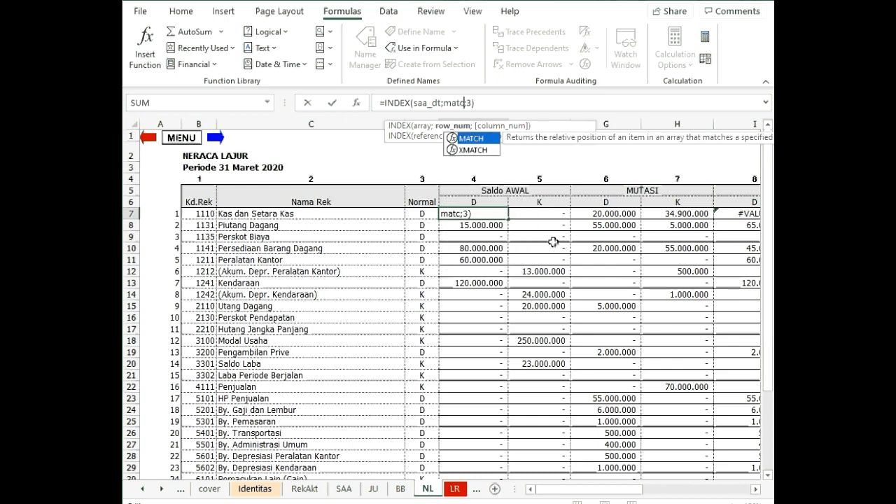
text(h()
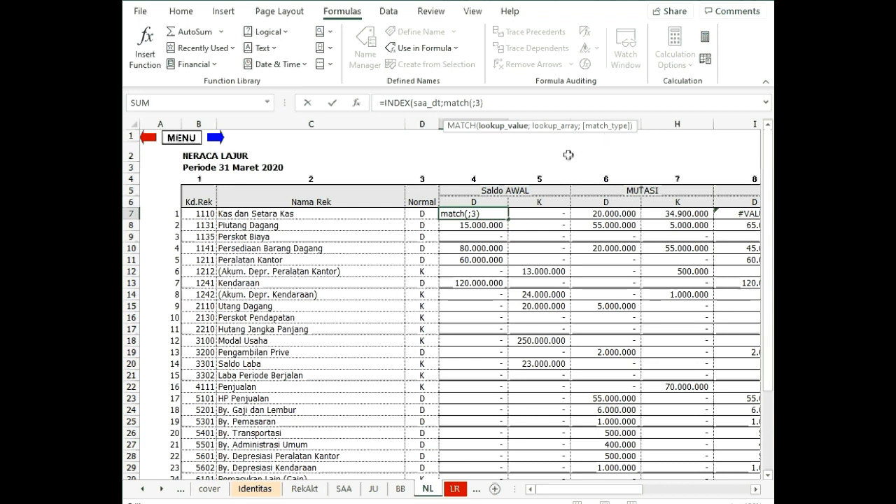
click(202, 214)
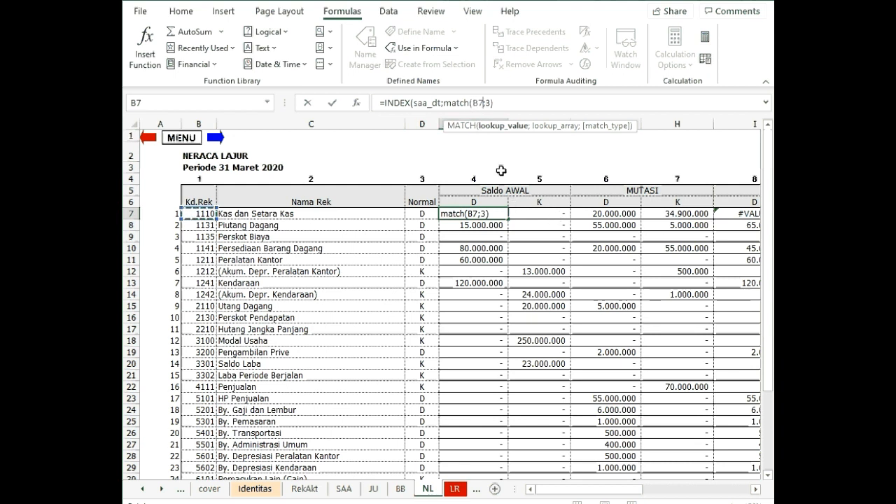
click(472, 103)
text($)
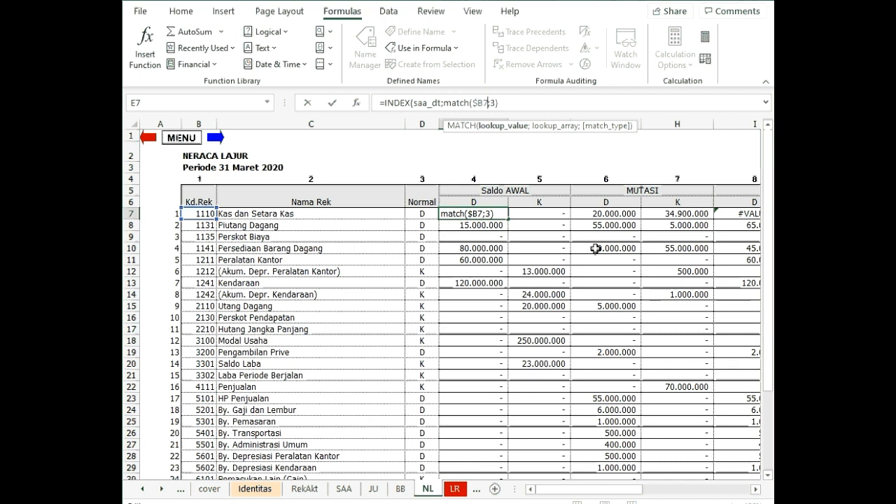
Step: Complete the MATCH in E7 with saa_idx_rek and match type 0, giving =INDEX(saa_dt;MATCH($B7;saa_idx_rek;0);3)
text())
key(Left)
text(;)
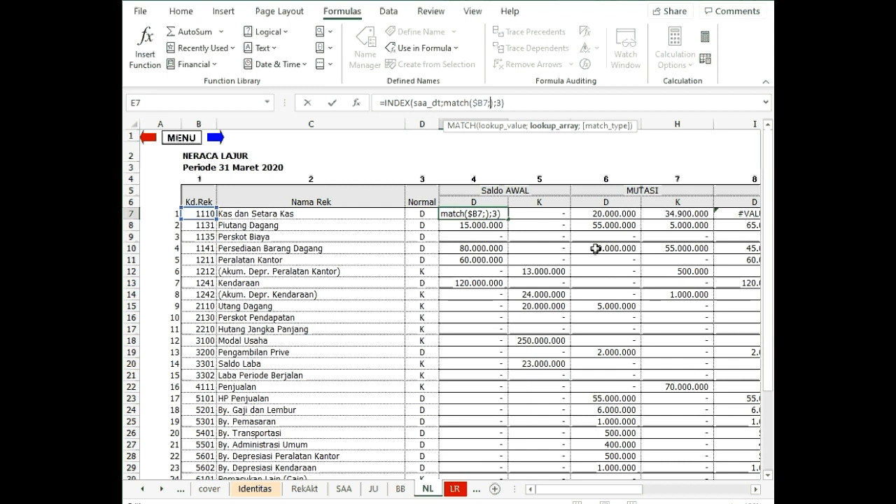
text(saa)
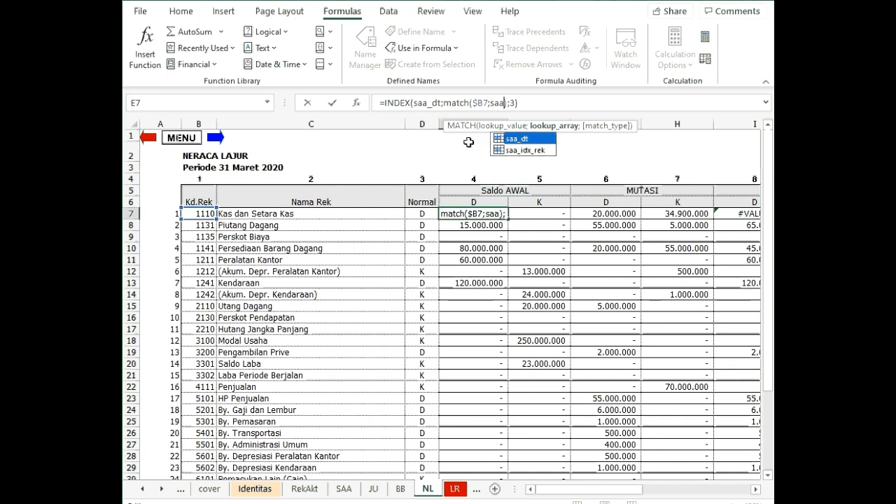
double_click(531, 150)
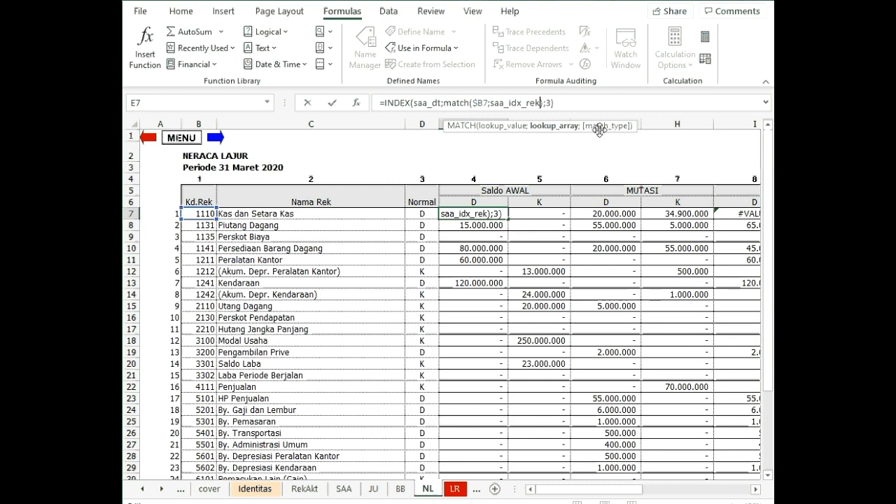
text(;)
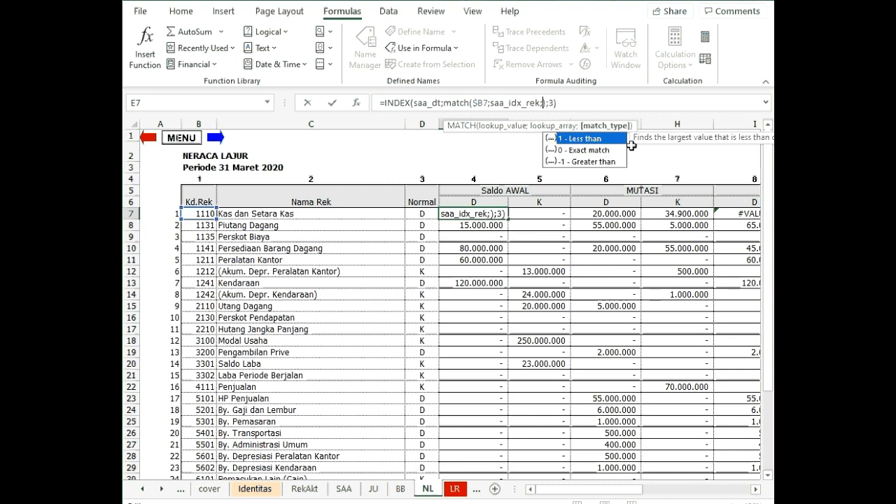
text(0)
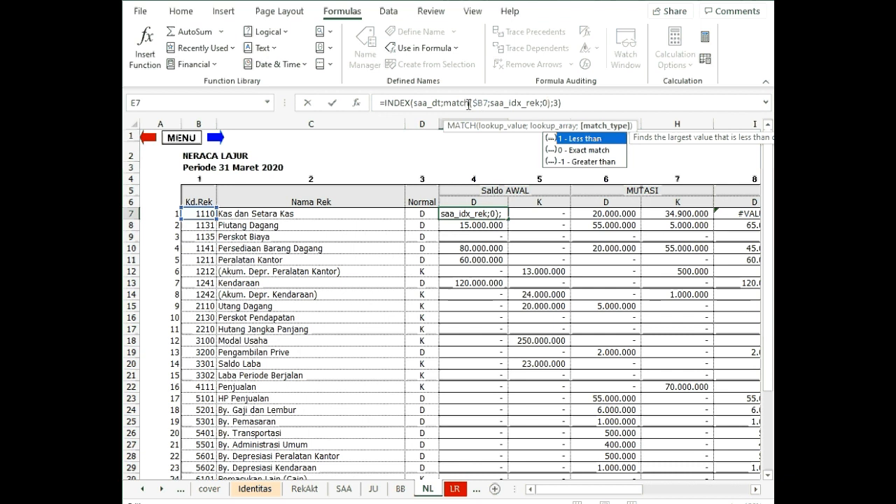
text())
drag(551, 103, 443, 102)
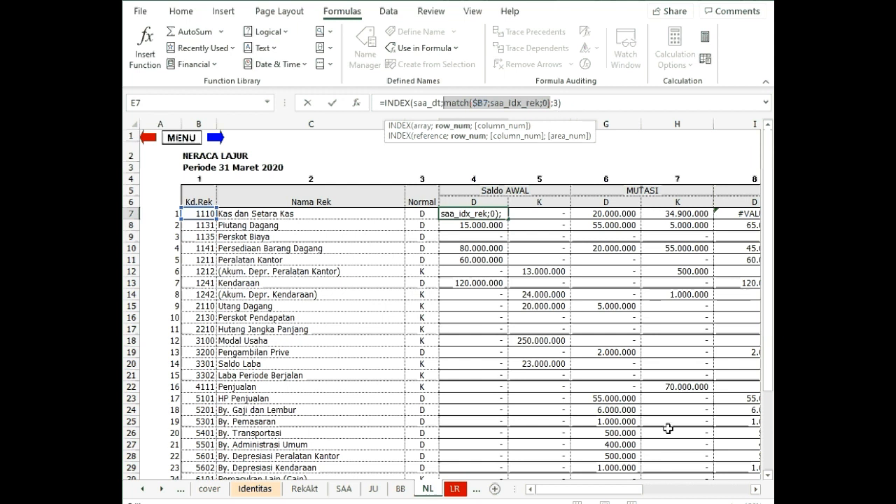
key(Return)
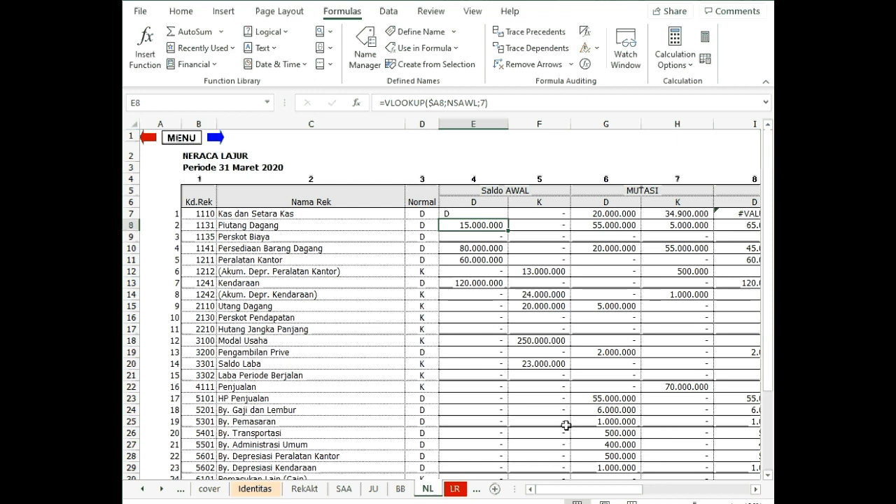
Step: Examine the column number argument in E7's formula and the extent of the saa_dt range on the SAA sheet
click(487, 212)
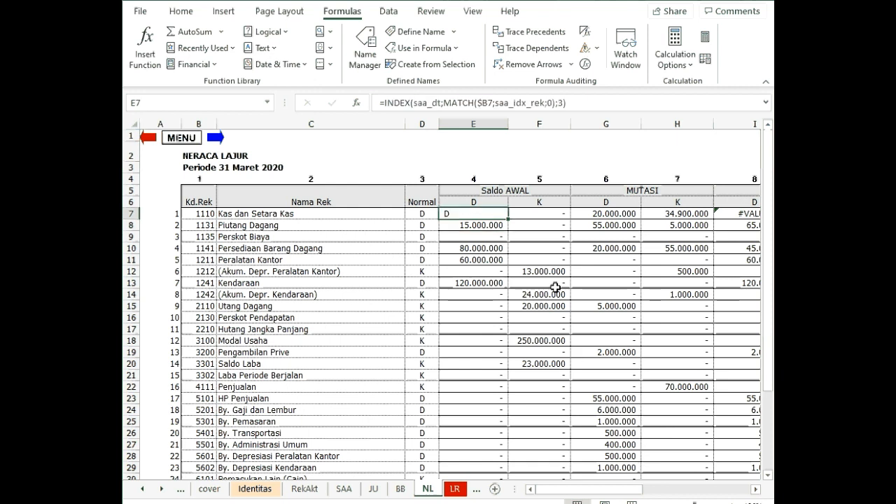
click(561, 103)
double_click(560, 102)
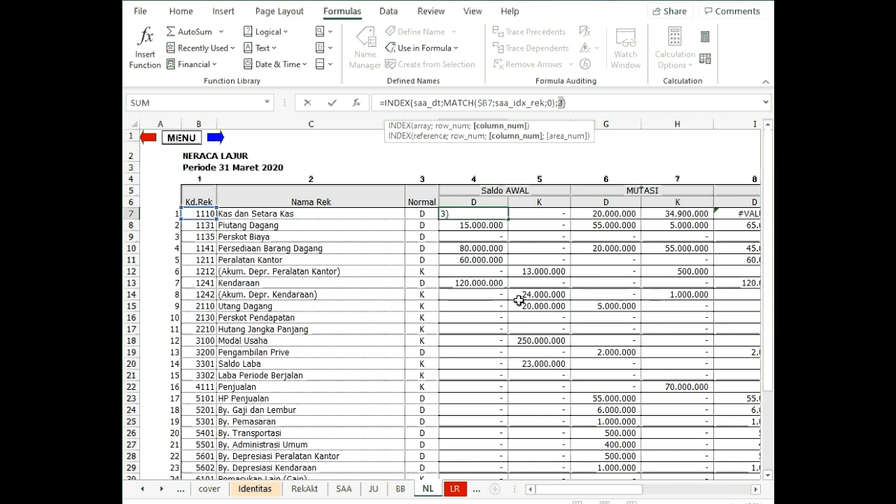
key(ctrl+Return)
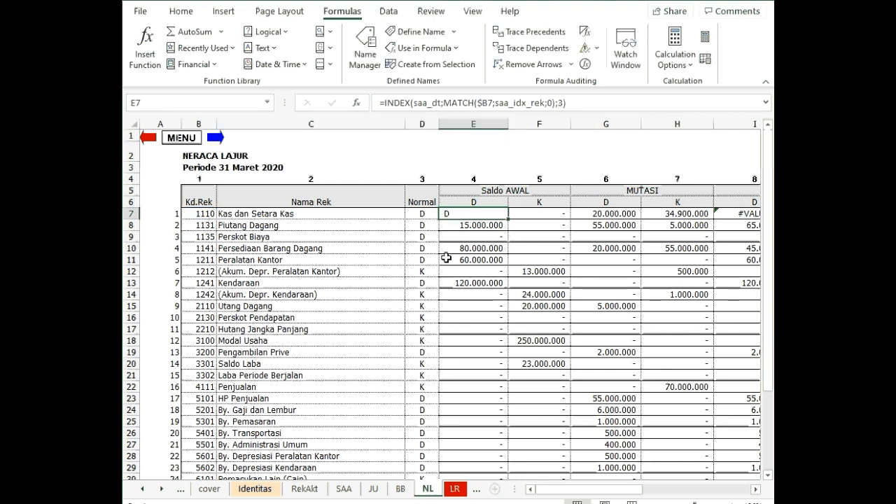
click(354, 493)
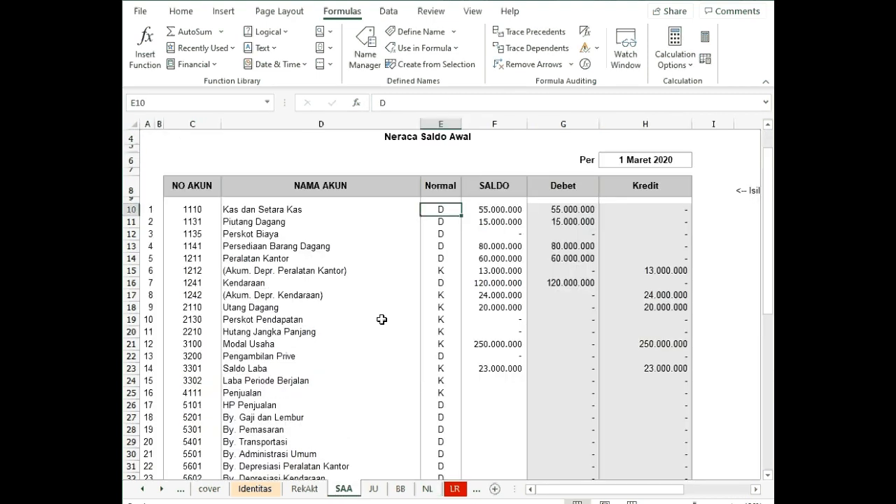
click(267, 102)
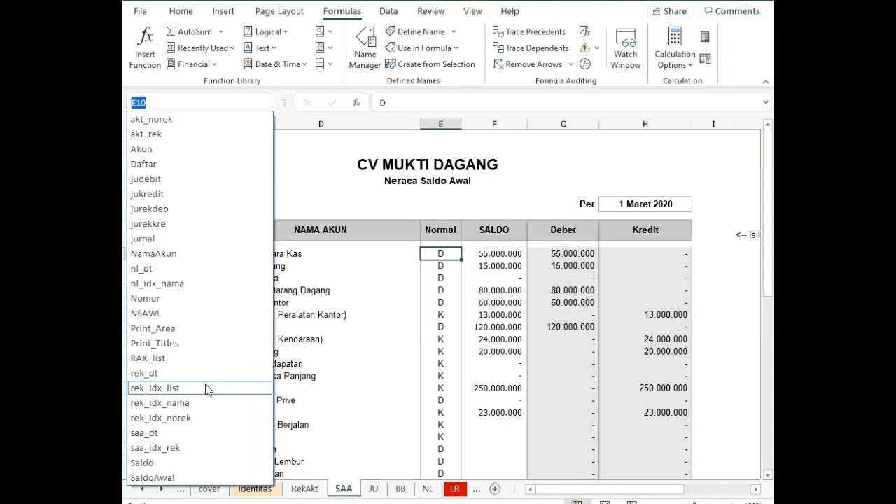
click(179, 433)
scroll(267, 336, up, 2)
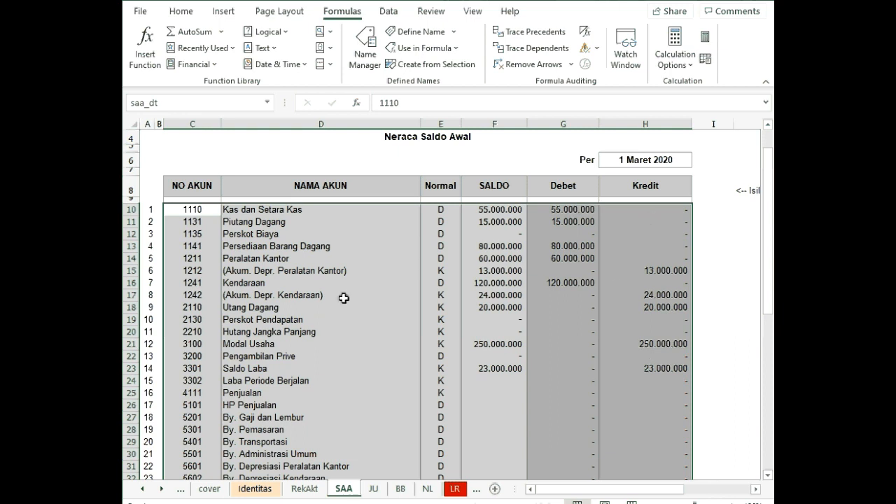
scroll(324, 249, up, 1)
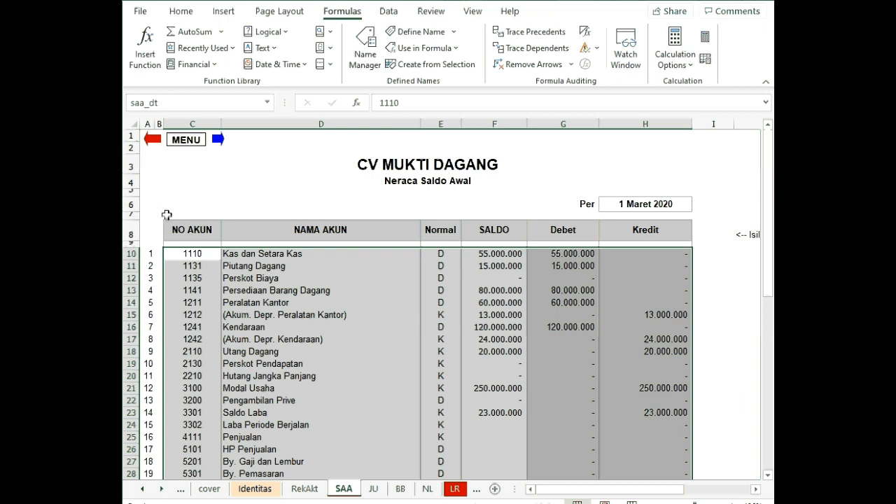
Step: Number the table columns 1 to 6 in cells C7:H7, above the headers NO AKUN through Kredit
click(171, 215)
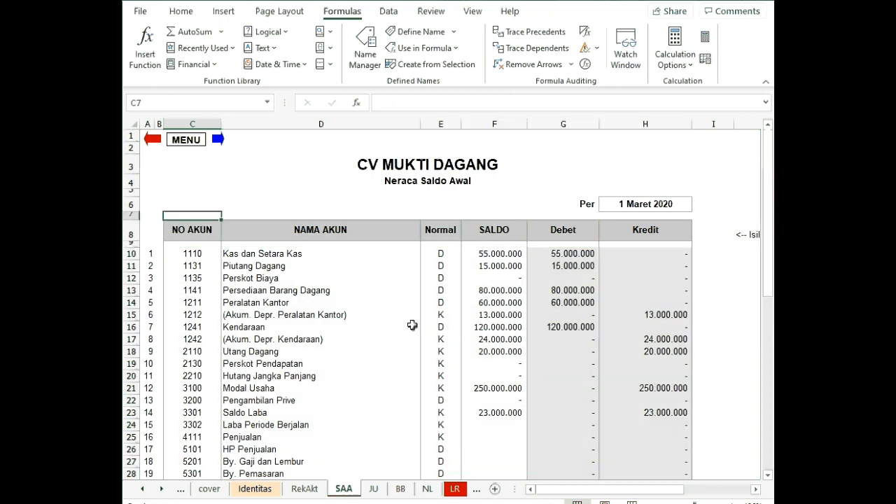
key(Right)
key(Right)
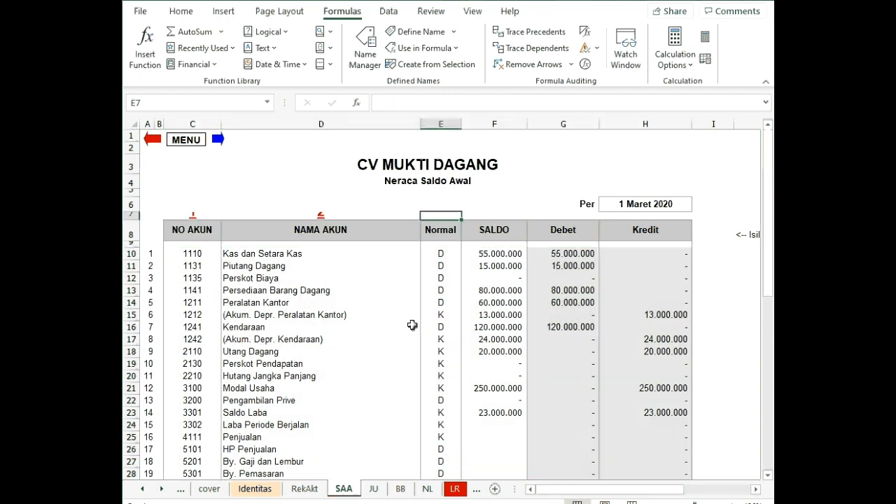
drag(189, 214, 679, 216)
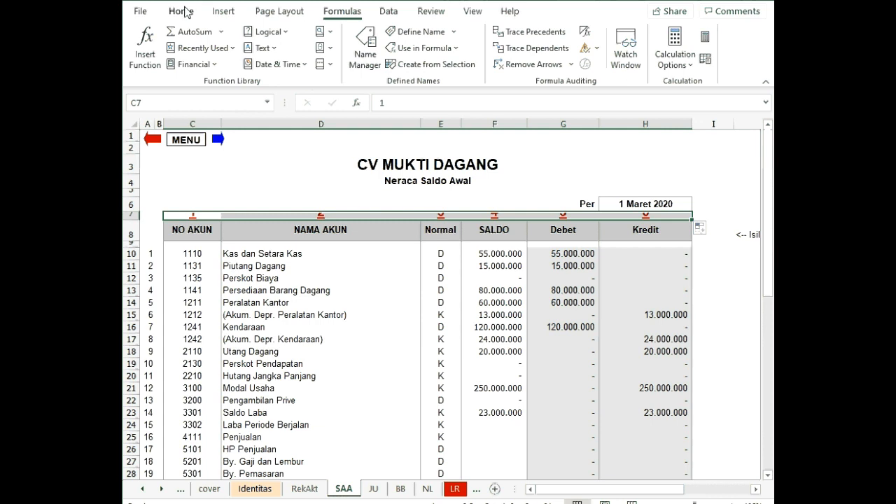
Step: Set the column numbers in C7:H7 to font size 8 and make row 7 tall enough to show them
click(180, 11)
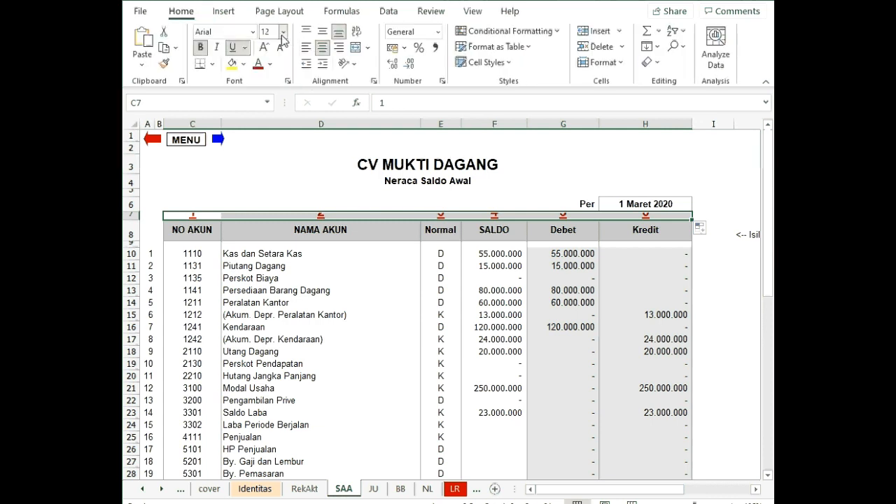
click(283, 32)
click(271, 48)
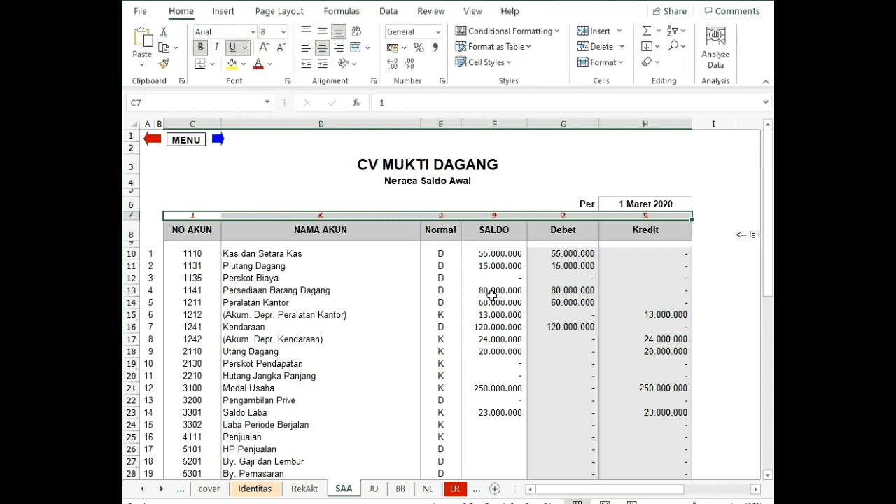
drag(131, 217, 131, 227)
drag(131, 227, 131, 222)
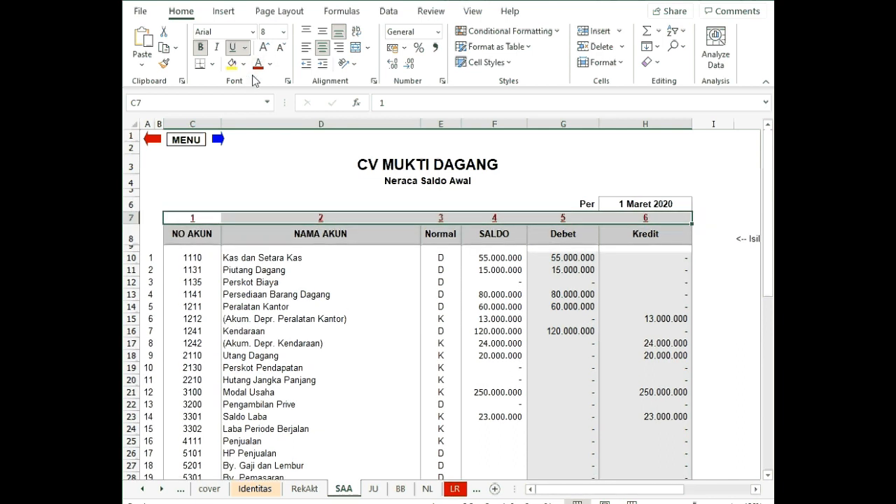
Step: Format the column numbers in C7:H7 with automatic font colour, no bold, no underline and font size 6
click(270, 67)
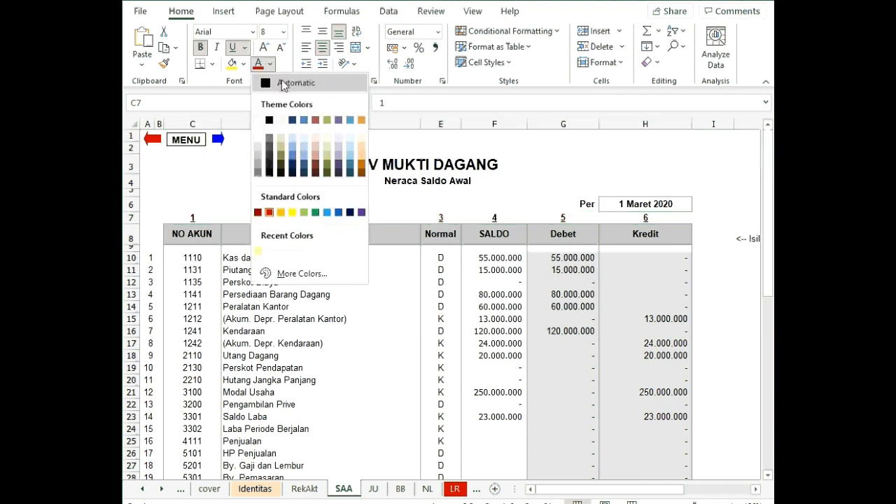
click(282, 82)
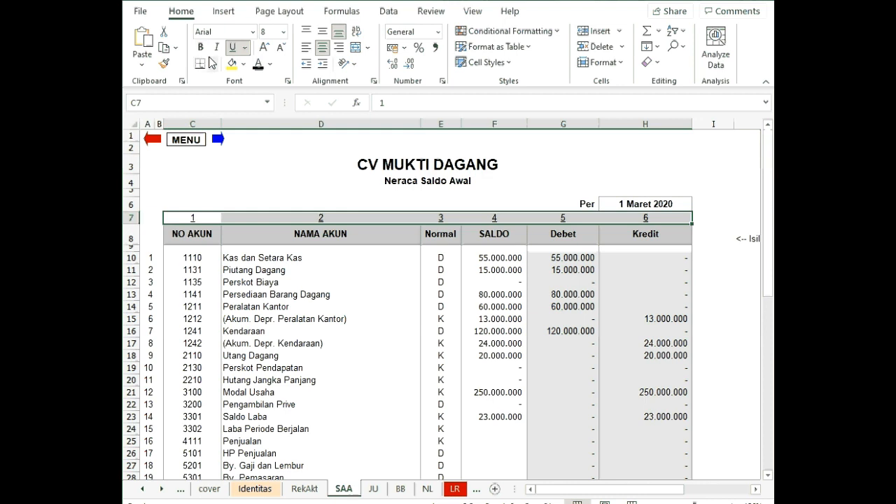
click(245, 47)
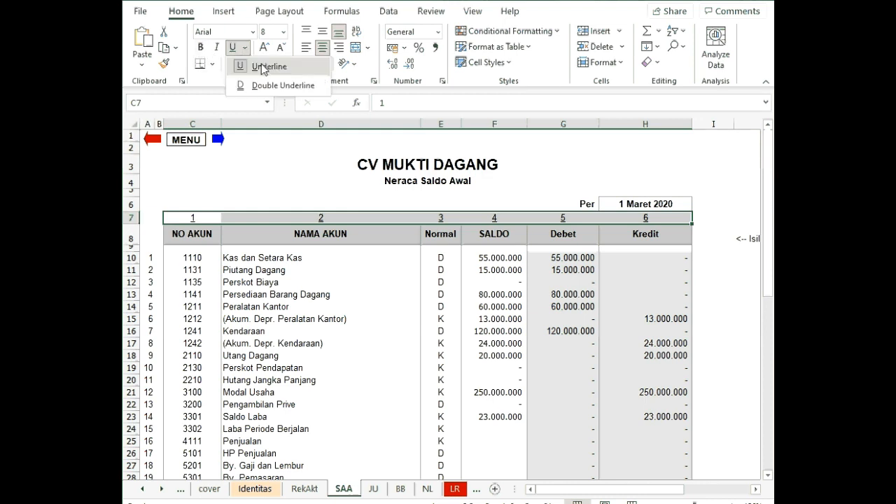
click(279, 73)
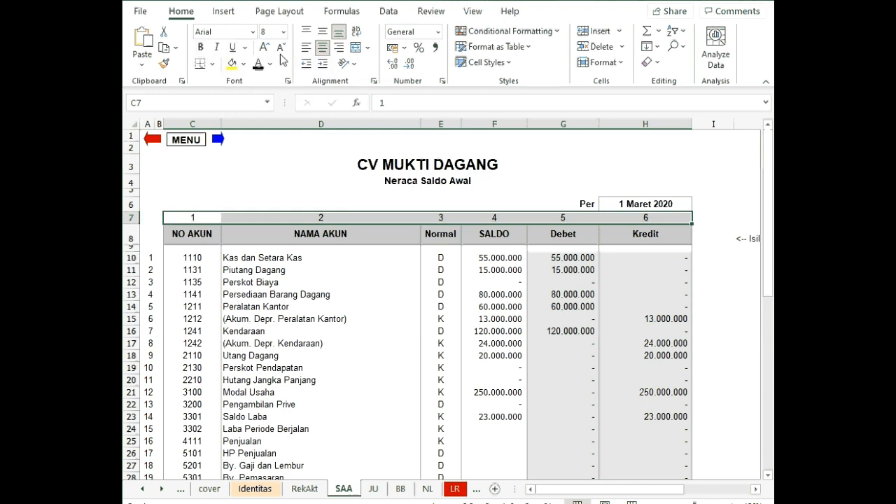
click(273, 33)
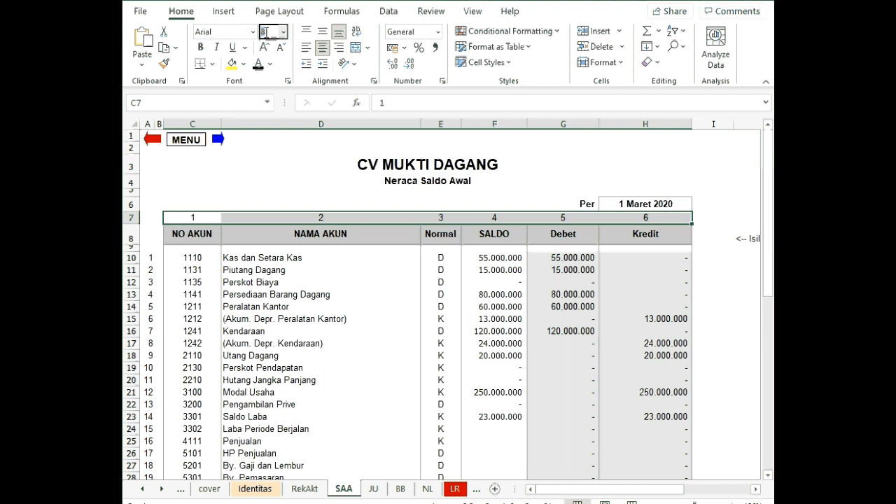
text(6)
key(Return)
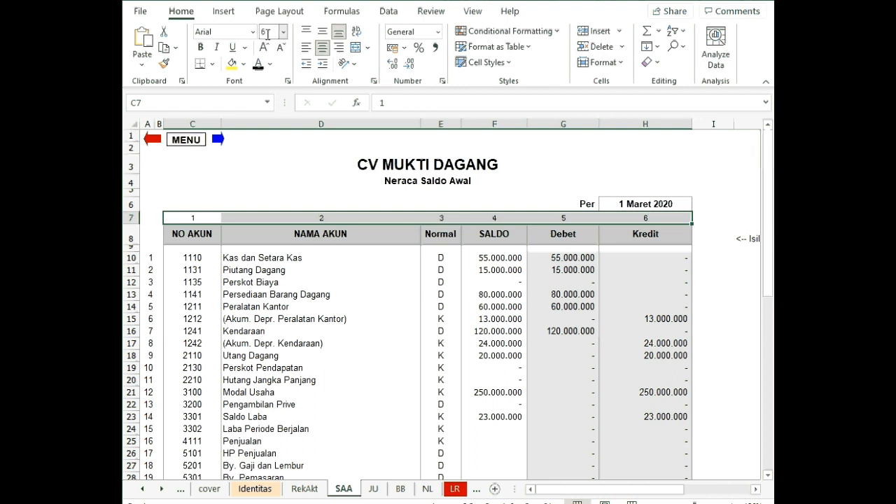
click(399, 371)
Step: Examine how the column numbers in row 7 correspond to the table columns, from NO AKUN across to Debet
scroll(437, 338, down, 1)
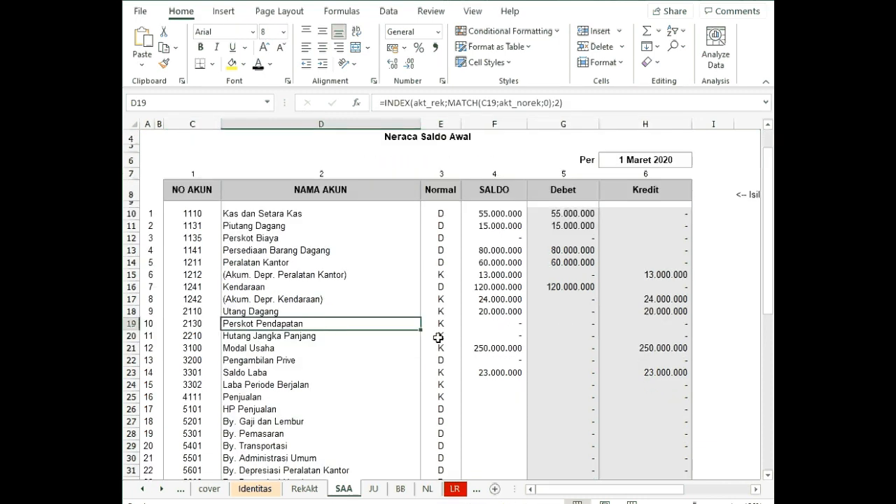
scroll(437, 338, up, 1)
scroll(438, 338, down, 1)
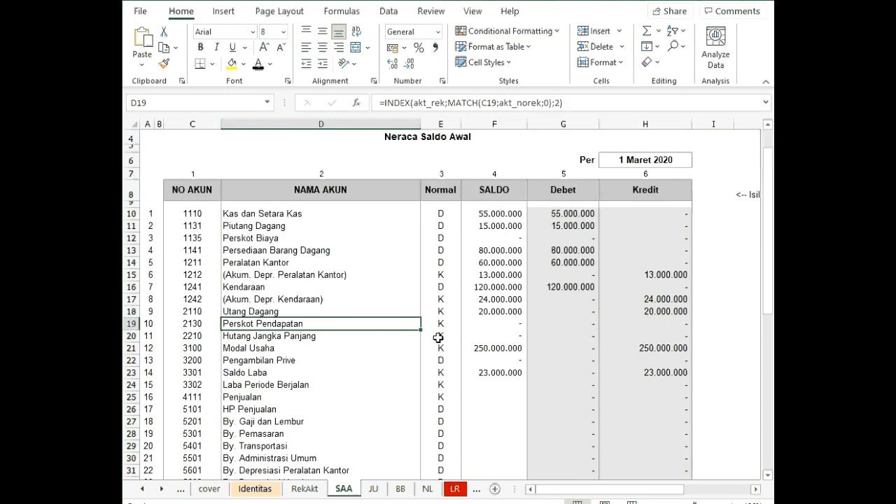
click(202, 175)
click(336, 172)
click(453, 172)
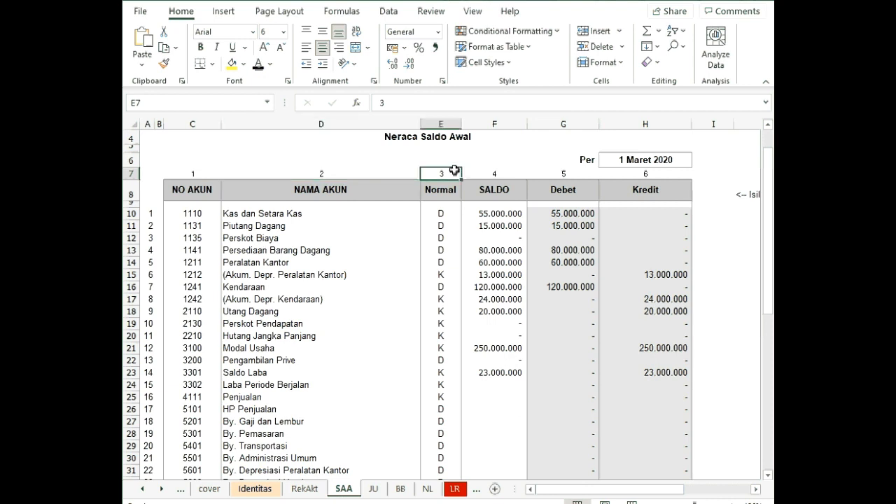
click(195, 216)
click(184, 174)
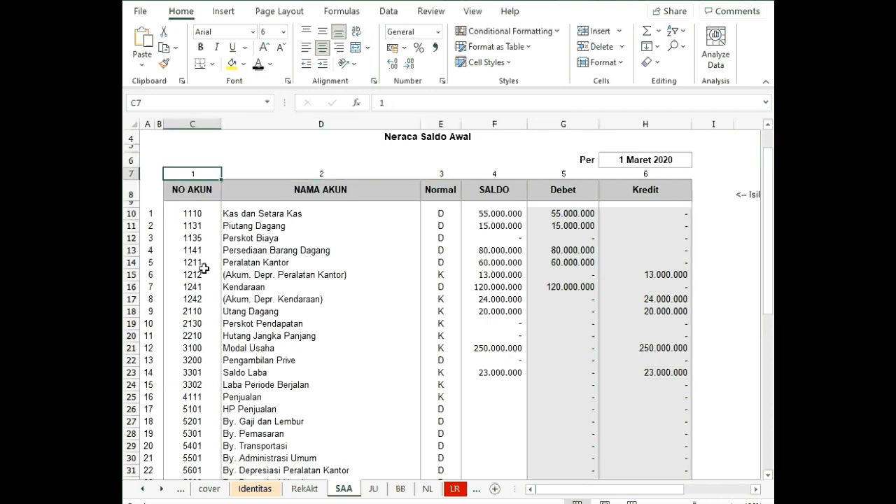
click(326, 175)
click(441, 173)
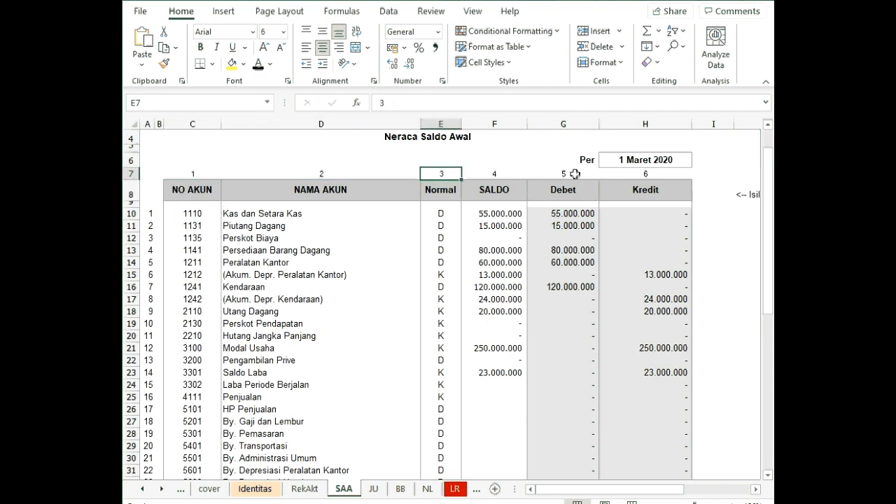
click(570, 173)
click(571, 215)
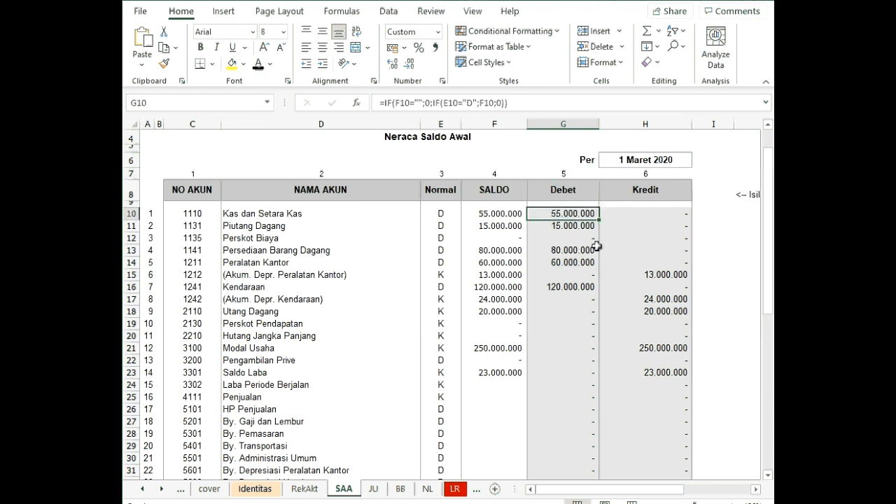
click(564, 173)
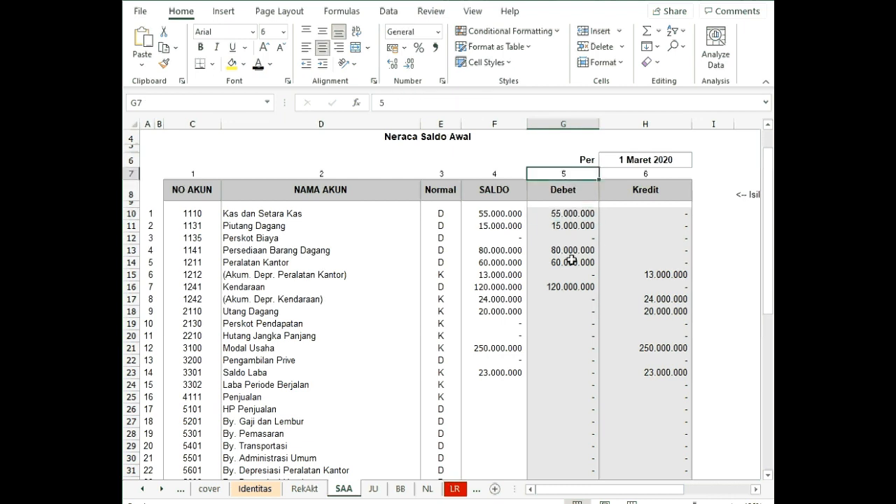
Step: On the NL sheet, set the column number in E7's INDEX formula to 5
click(374, 489)
click(427, 489)
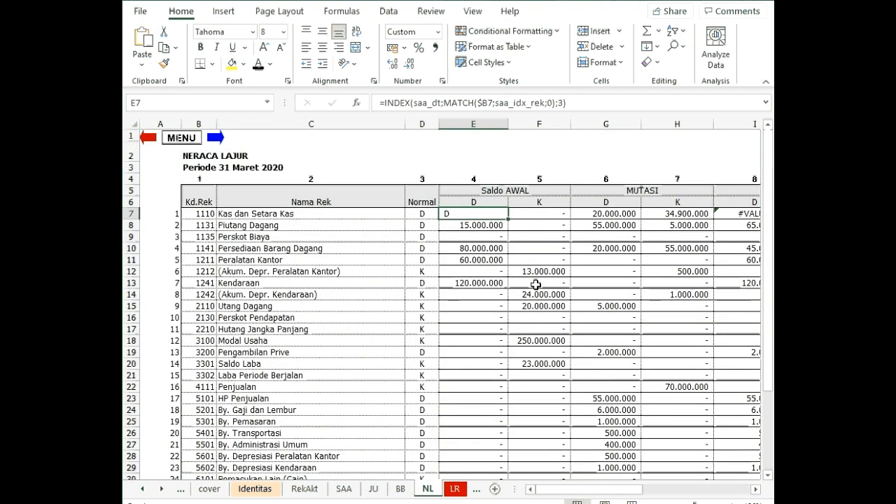
double_click(560, 103)
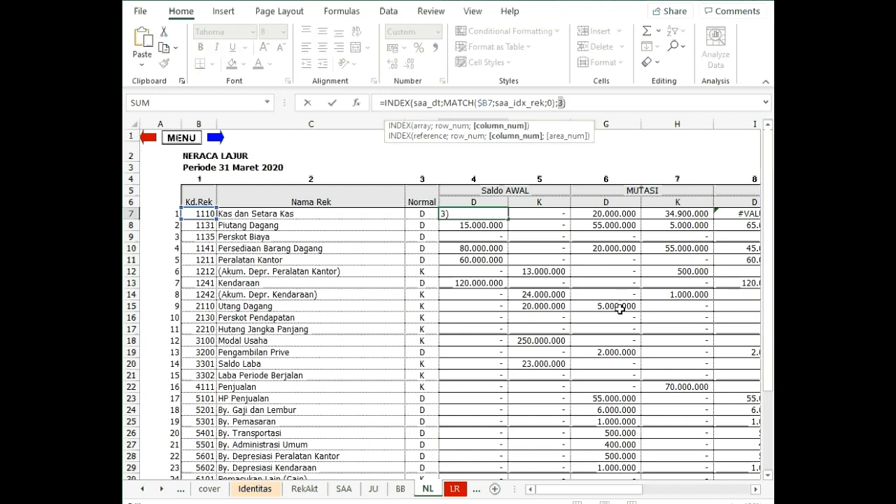
text(5)
key(Return)
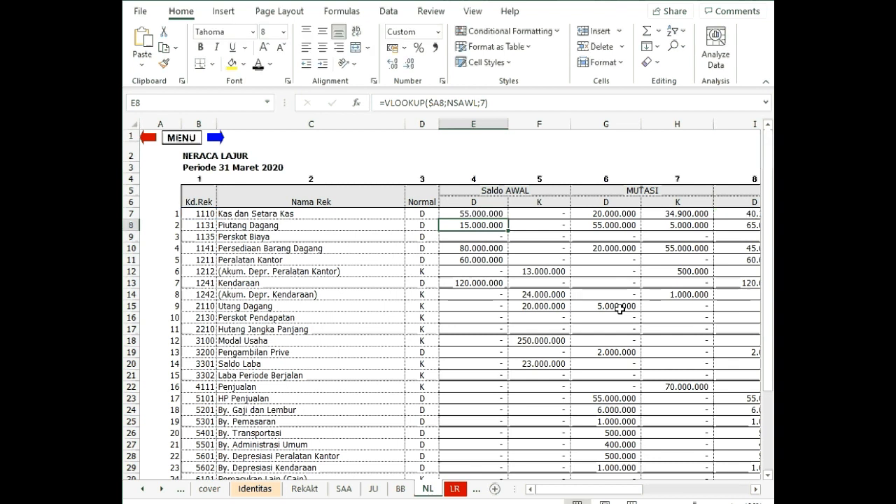
Step: Replace the column number in E7's INDEX formula with the absolute reference SAA!$G$7, the number above the Debet header
click(477, 211)
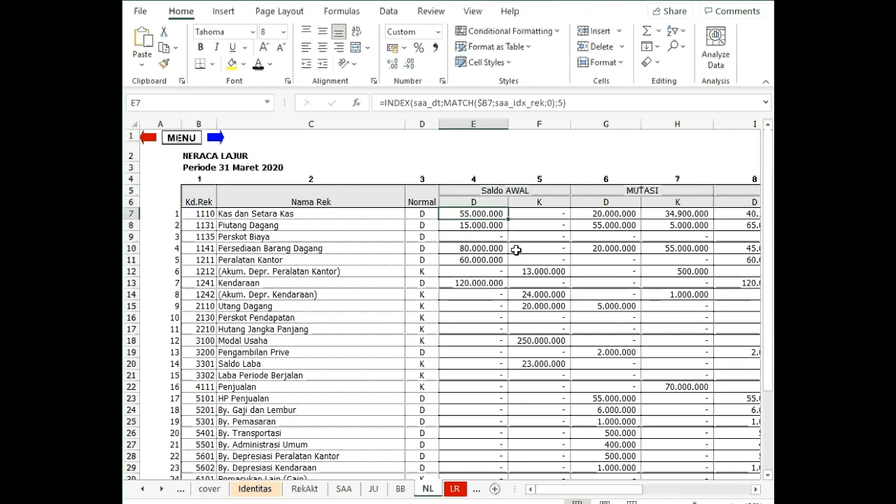
double_click(559, 103)
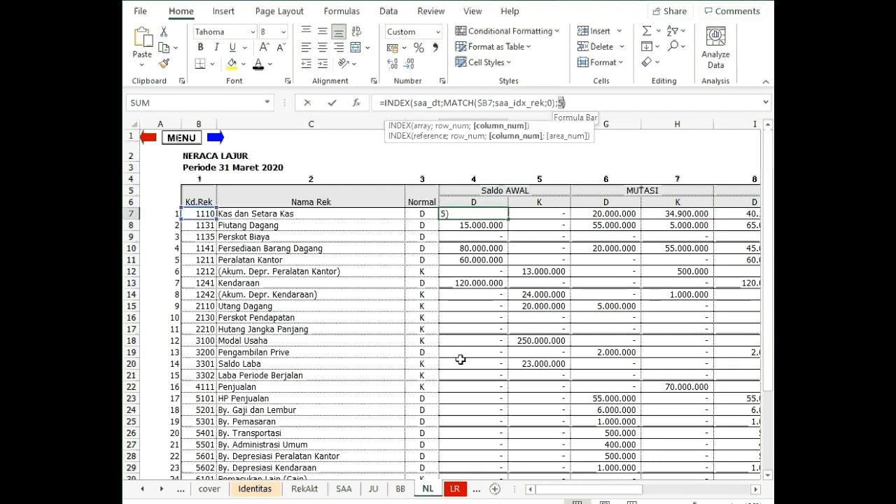
click(354, 491)
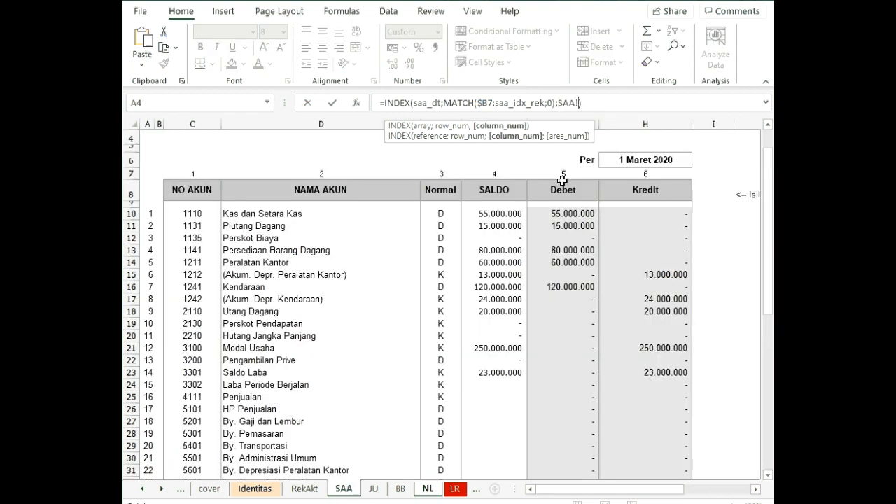
click(564, 173)
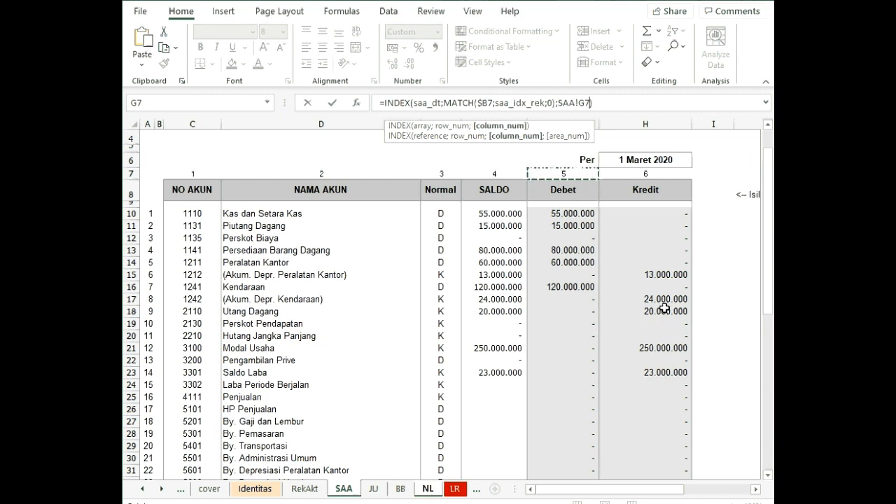
key(F4)
key(Return)
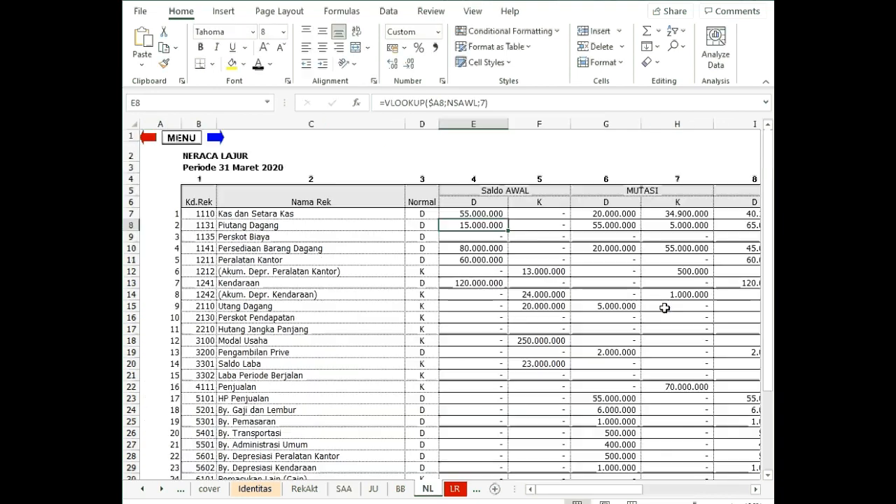
click(475, 212)
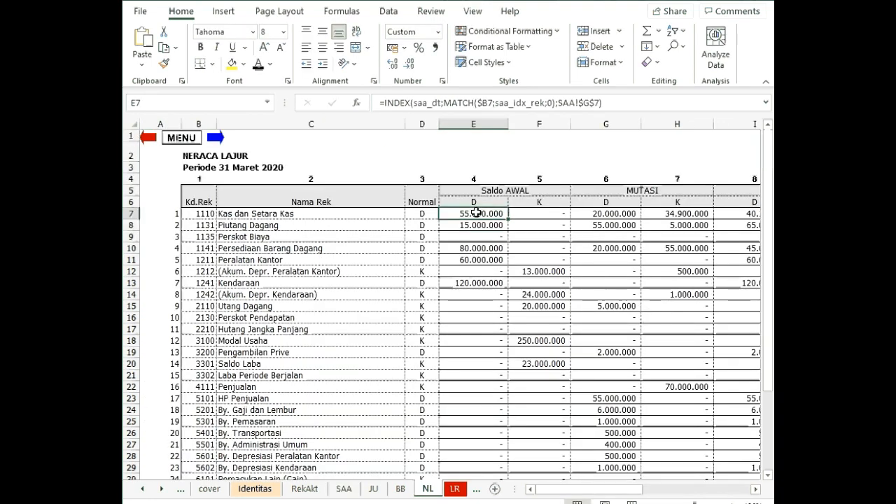
drag(563, 104, 600, 104)
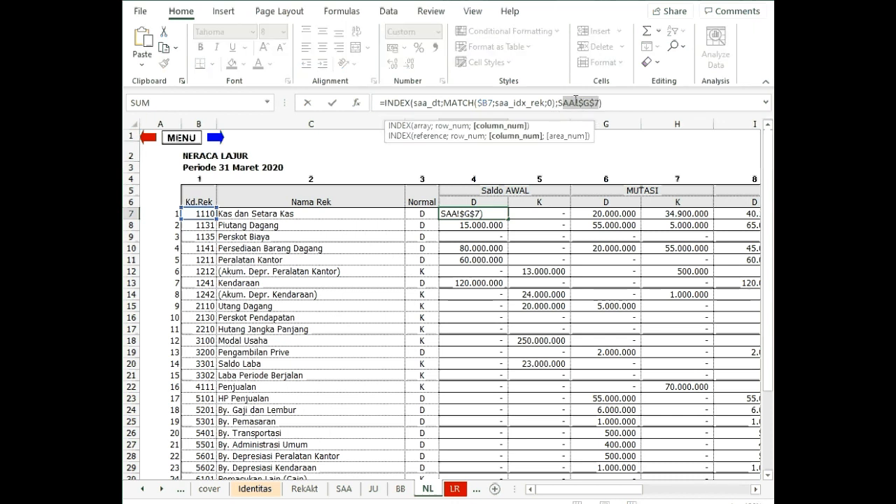
drag(558, 103, 600, 104)
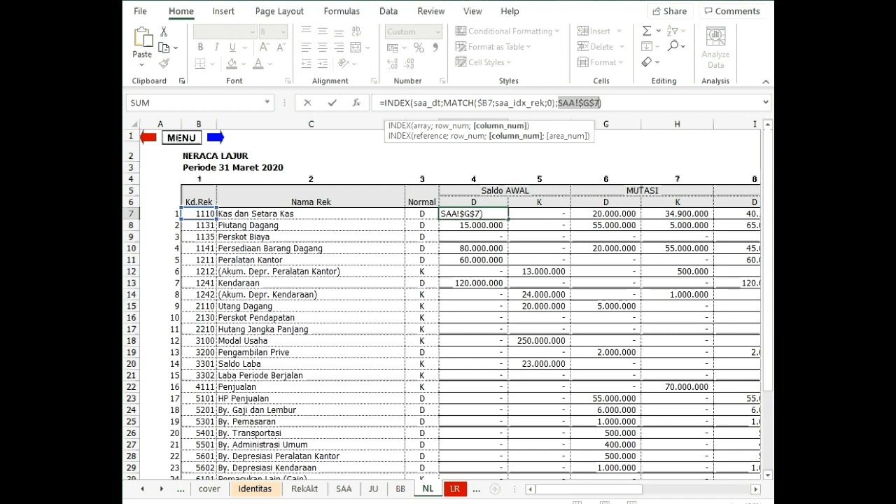
click(348, 490)
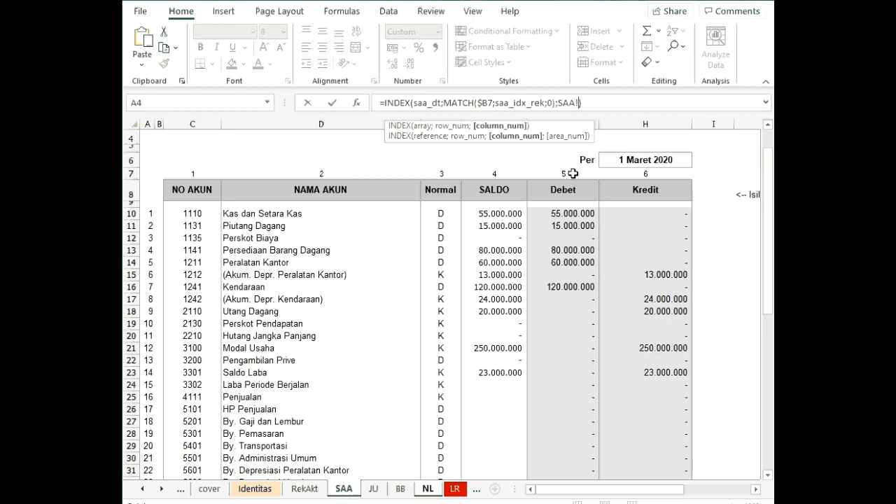
key(Escape)
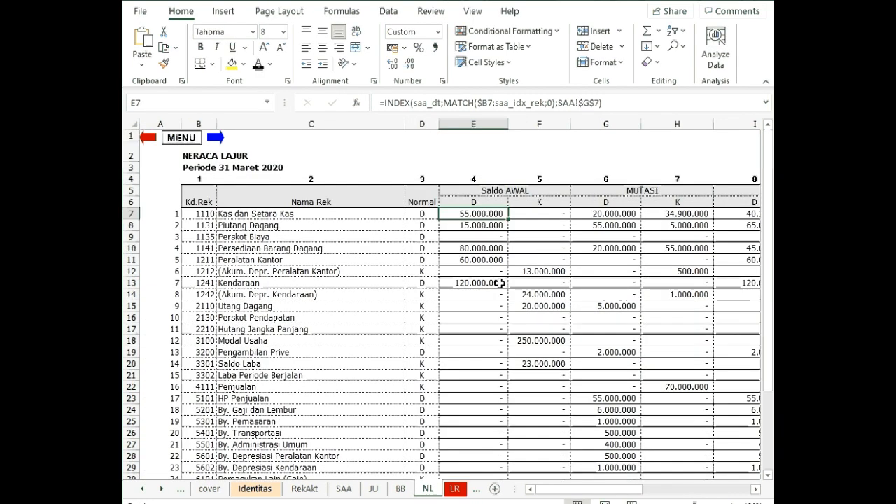
Step: Fill E7's INDEX and MATCH formula down the Saldo AWAL debit column to E31 and check the copied formulas
drag(490, 217, 493, 470)
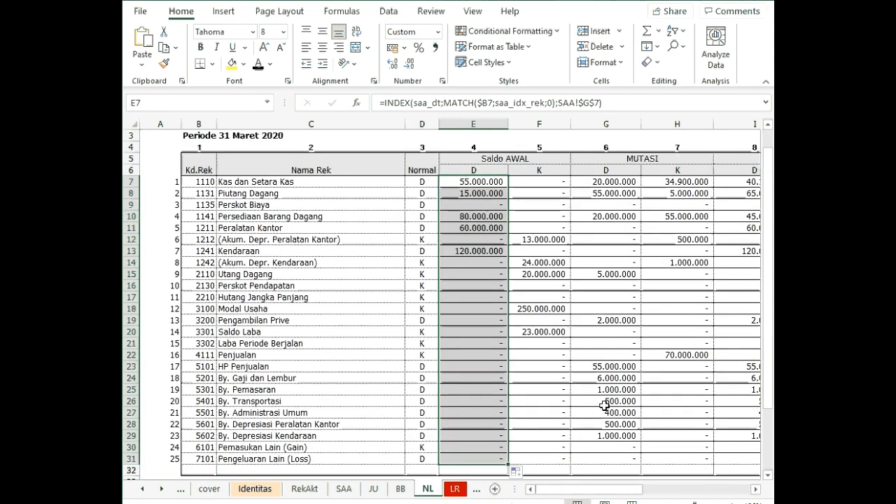
scroll(604, 344, up, 1)
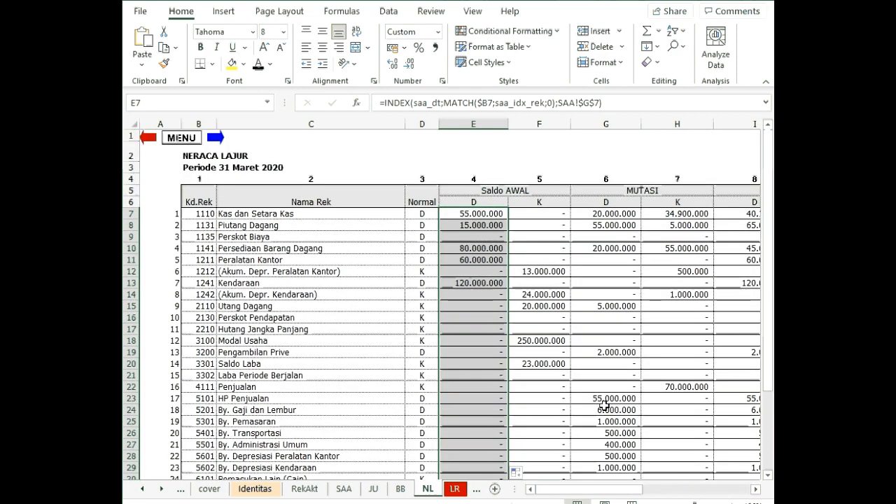
click(473, 283)
click(476, 383)
click(476, 432)
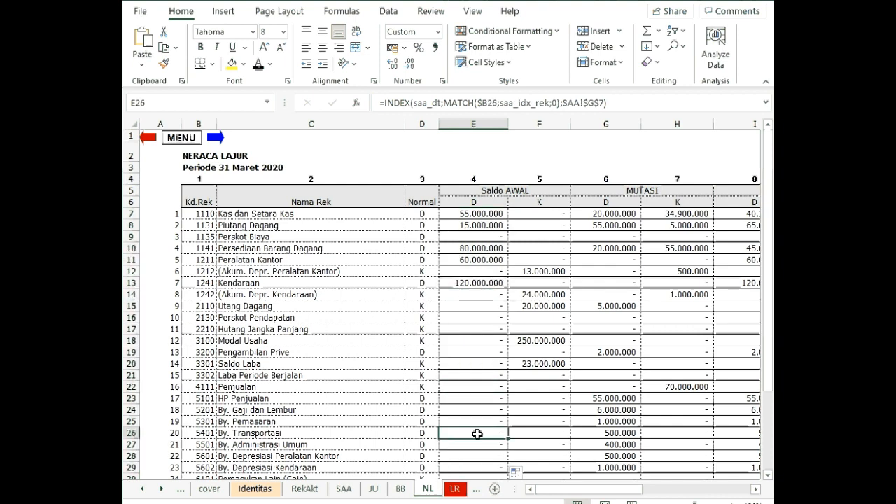
click(481, 215)
Step: Clear the old VLOOKUP formulas from the Saldo AWAL credit column, cells F7:F31
drag(525, 212, 518, 451)
scroll(517, 450, down, 1)
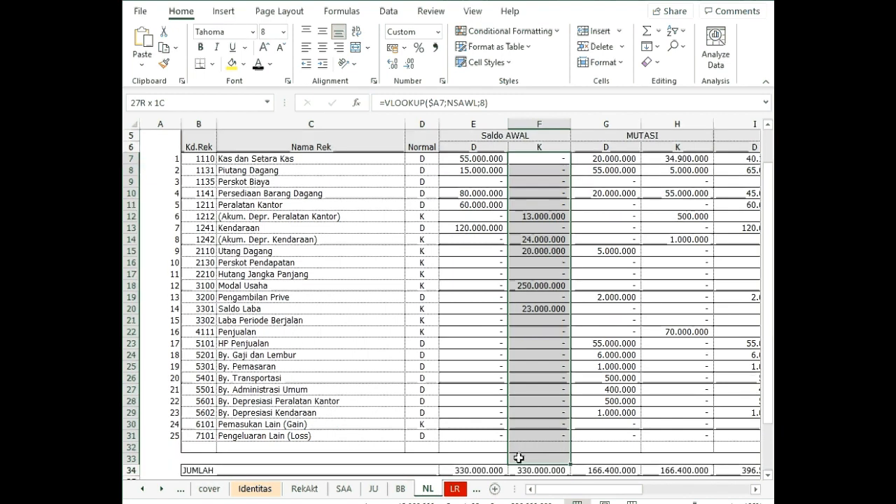
key(Delete)
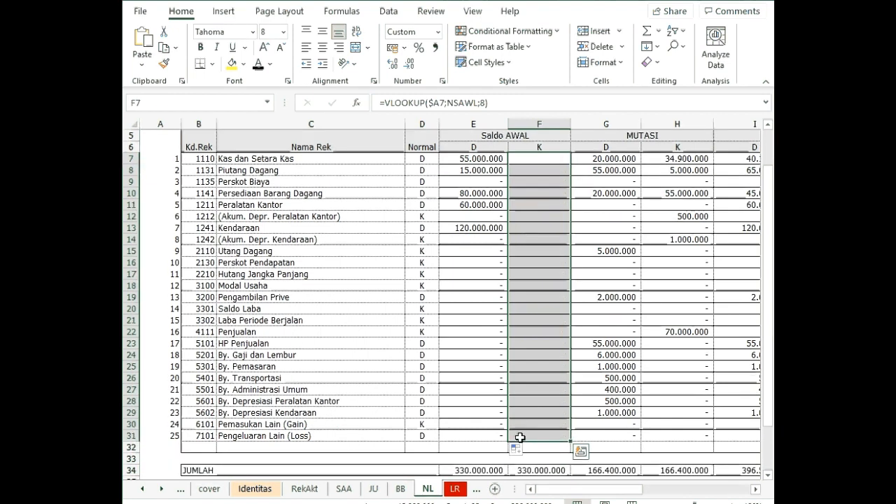
scroll(550, 367, up, 1)
click(557, 353)
scroll(559, 374, down, 1)
scroll(559, 373, up, 1)
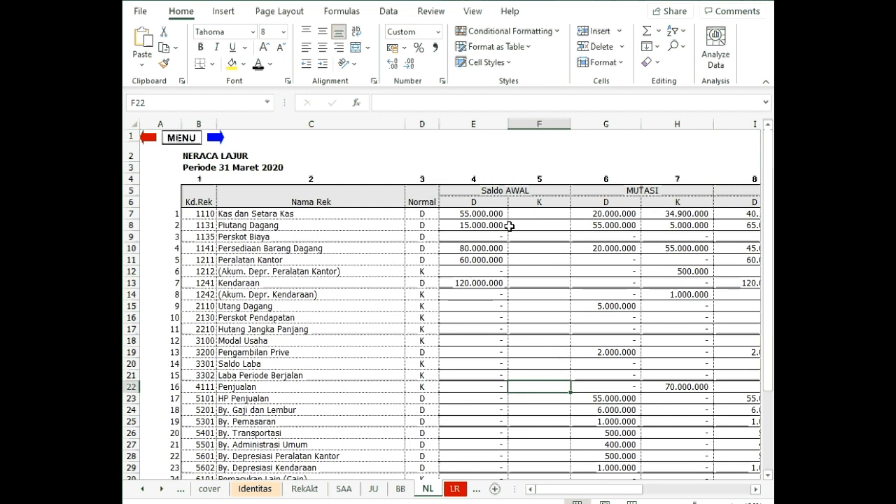
Step: Review E7's INDEX and MATCH formula and the column numbers above the Debet and Kredit headers on the SAA sheet
click(533, 214)
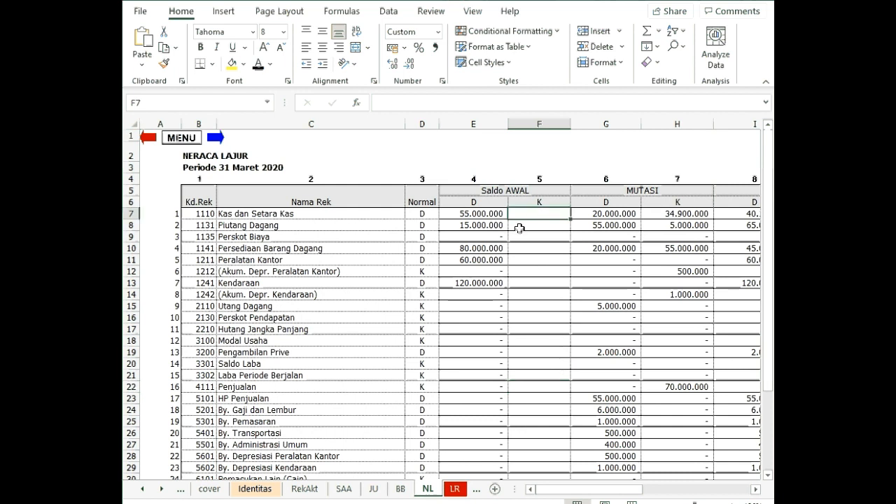
click(479, 211)
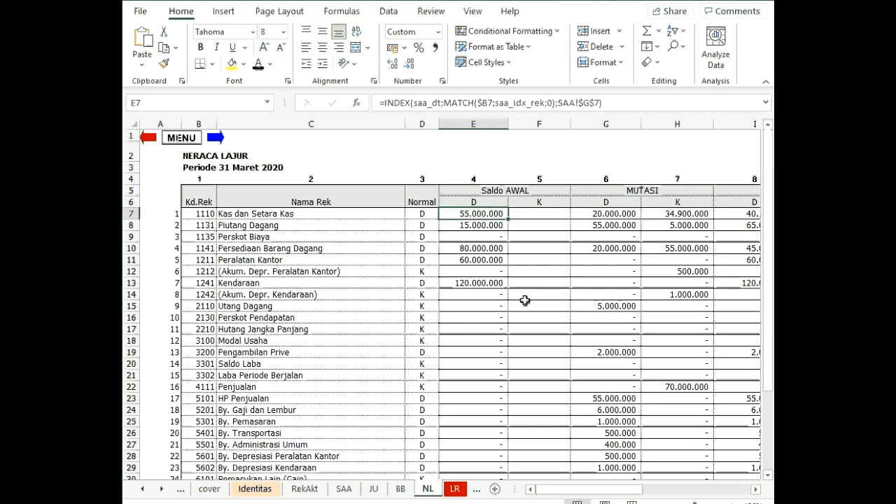
click(343, 488)
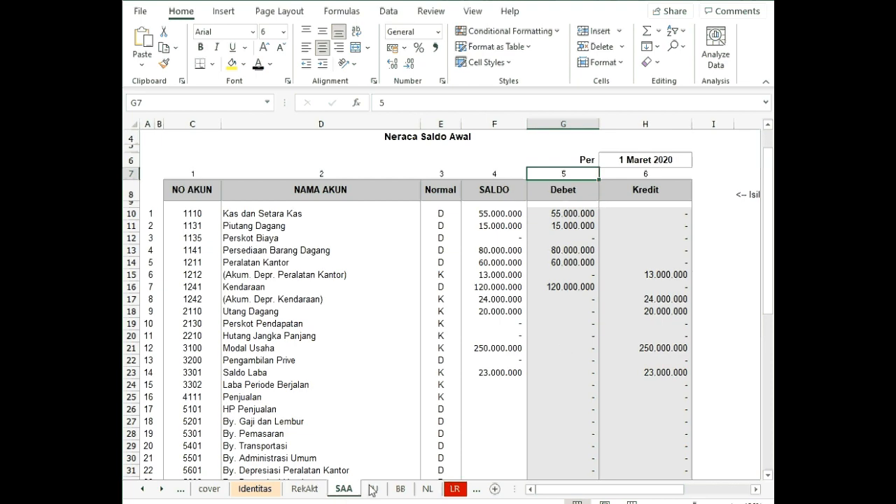
click(428, 488)
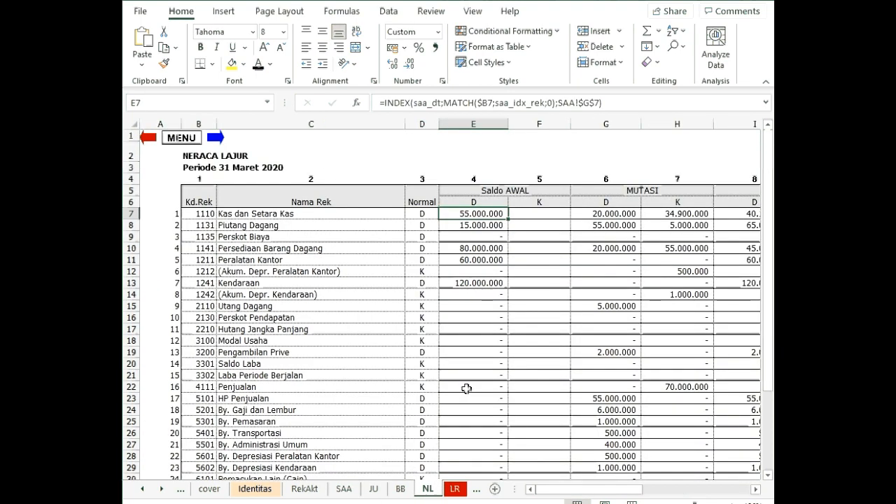
click(535, 305)
click(481, 213)
drag(616, 99, 380, 103)
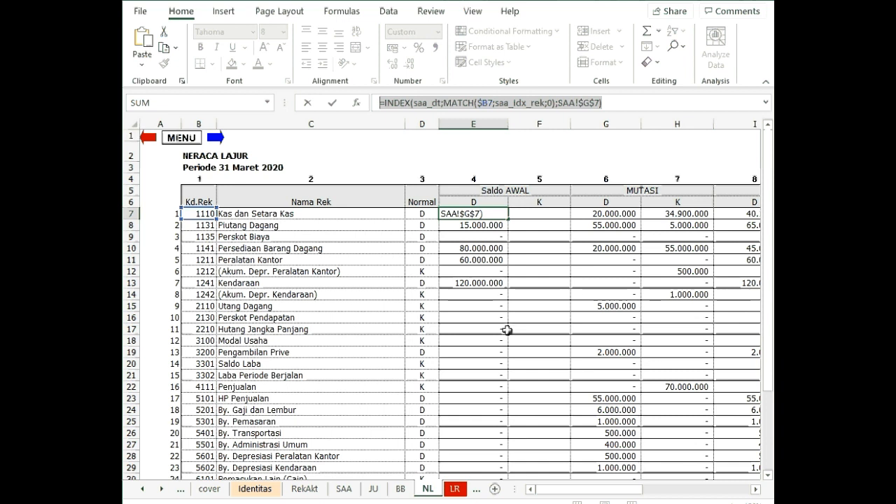
key(Escape)
key(Right)
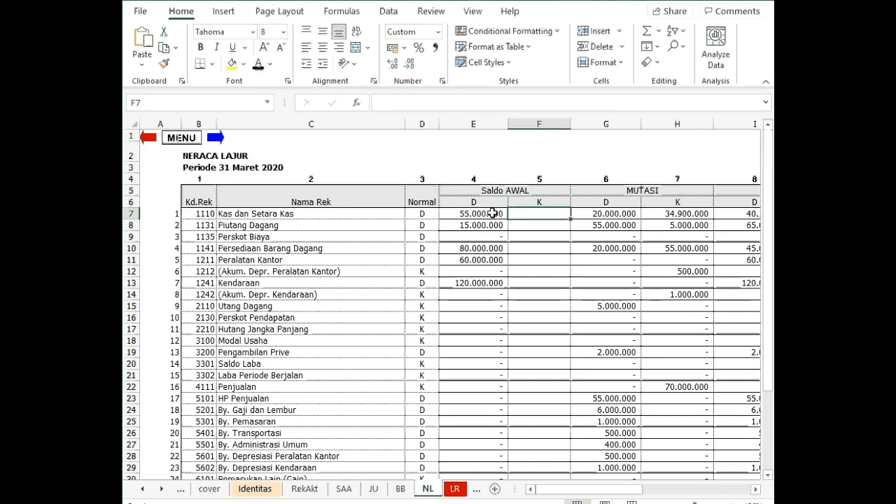
key(Left)
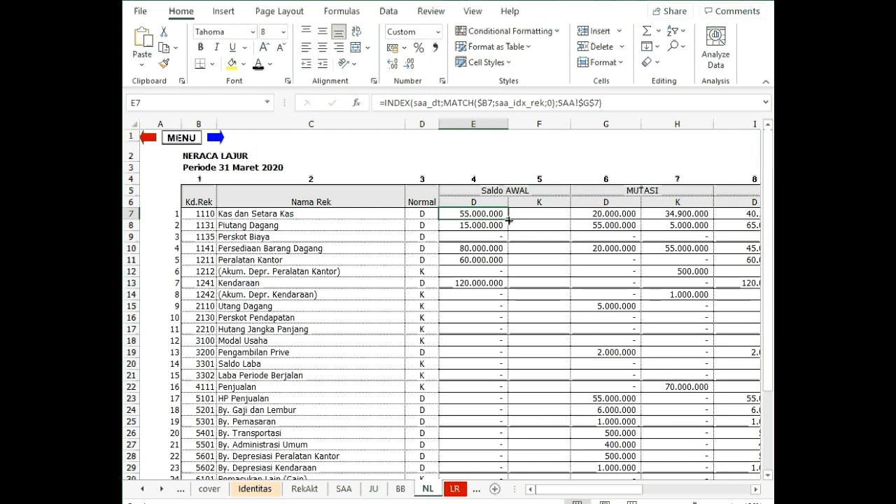
Step: Try filling E7's formula across into the credit cell F7, and undo the fill
drag(506, 223, 547, 221)
key(ctrl+r)
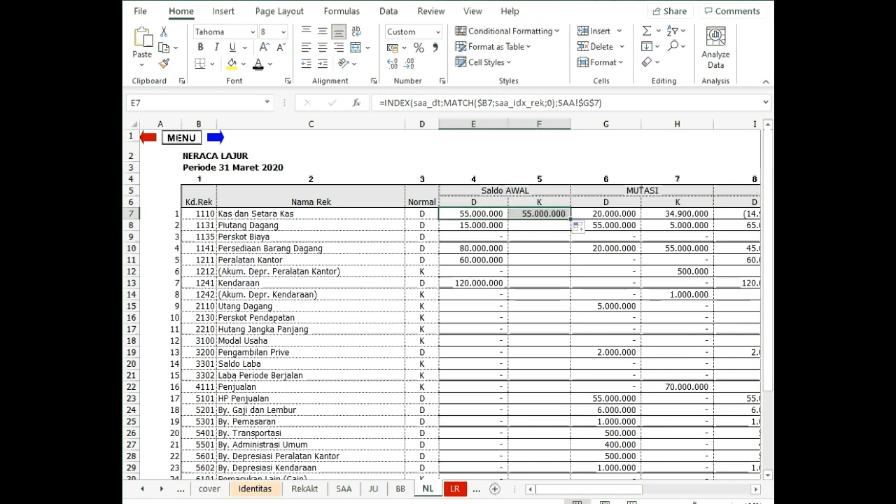
key(ctrl+z)
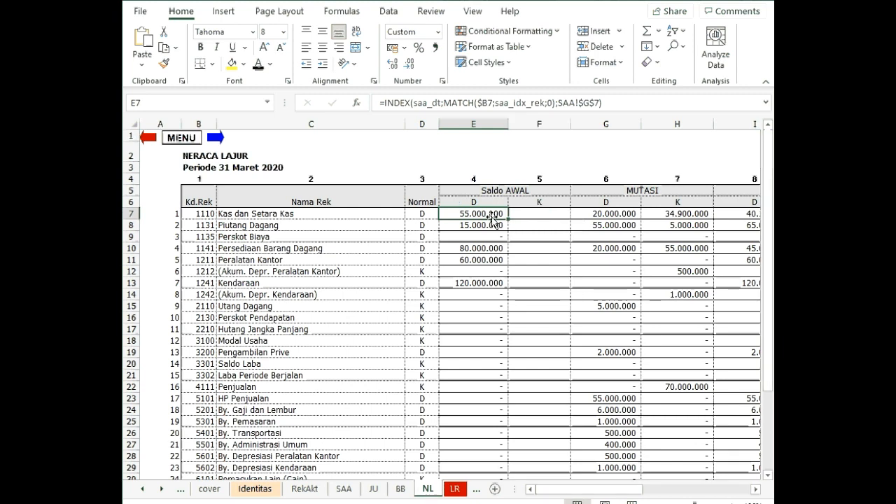
Step: Copy E7's complete INDEX and MATCH formula into F7, the first cell of the Saldo AWAL credit column
click(618, 103)
drag(618, 103, 340, 178)
key(ctrl+c)
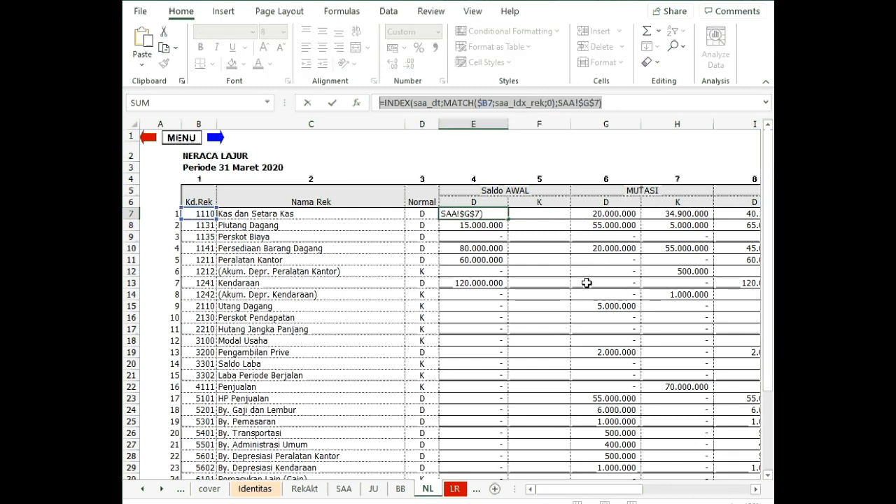
click(553, 214)
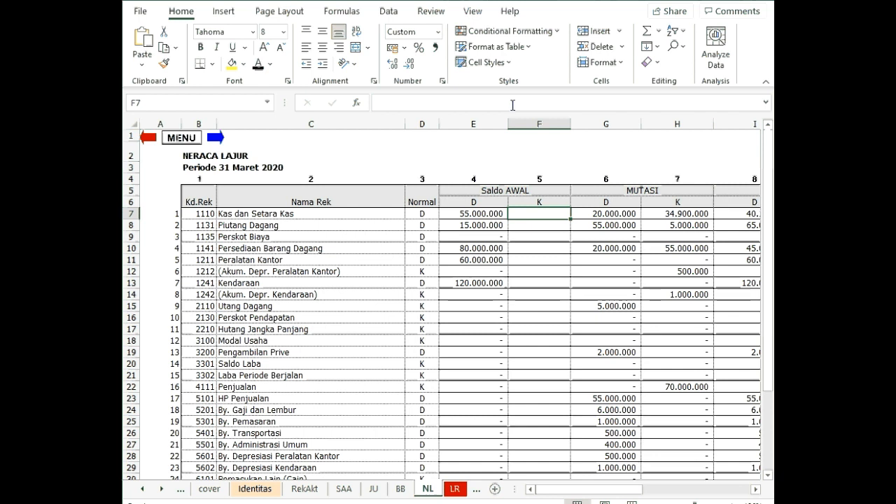
key(F2)
key(ctrl+v)
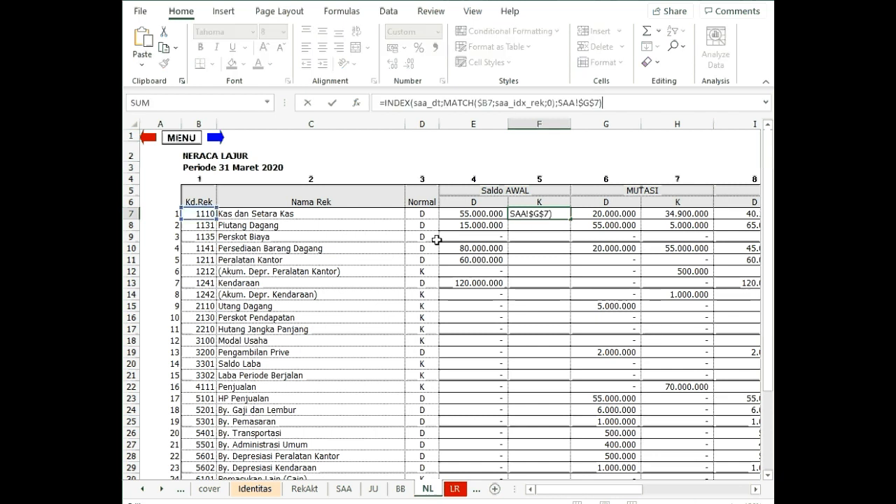
click(630, 104)
key(Return)
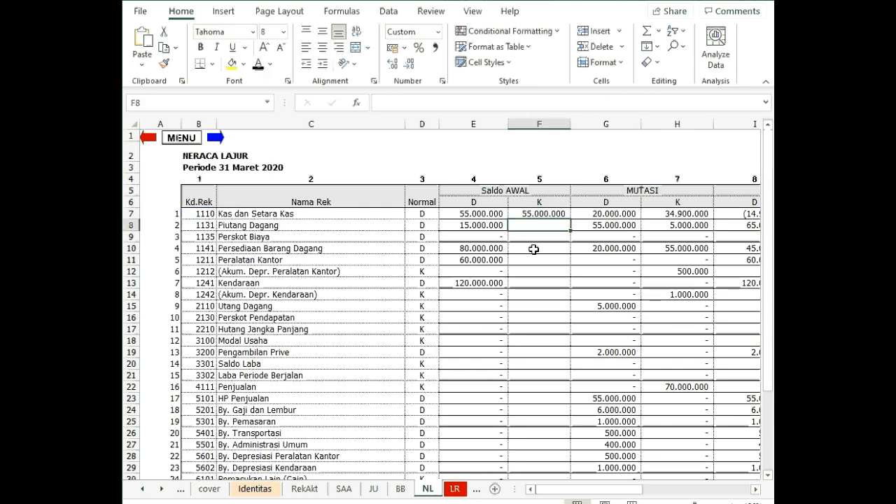
click(553, 213)
click(504, 213)
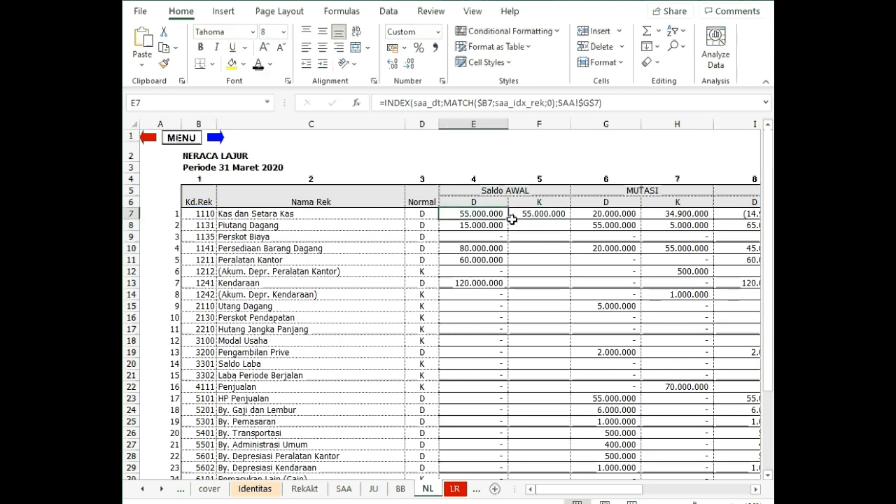
drag(509, 220, 553, 221)
click(560, 271)
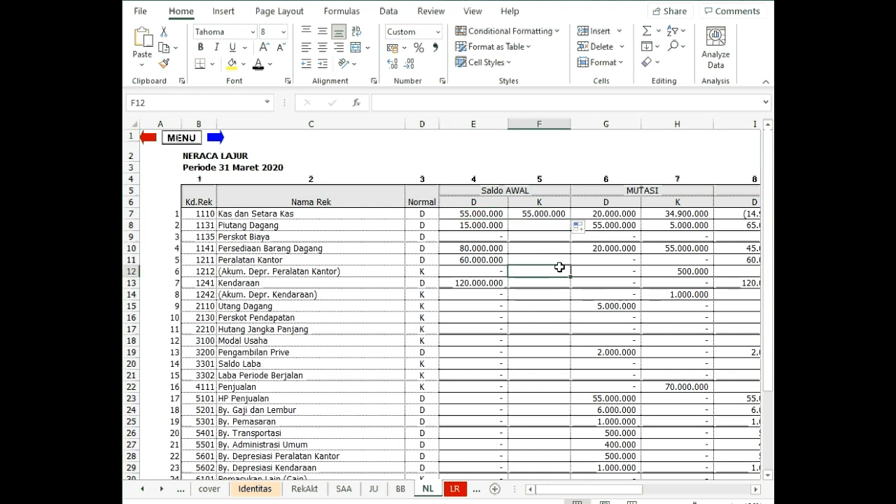
Step: Replace the column number in F7's INDEX formula with the absolute reference SAA!$H$7, the number above the Kredit header
click(557, 213)
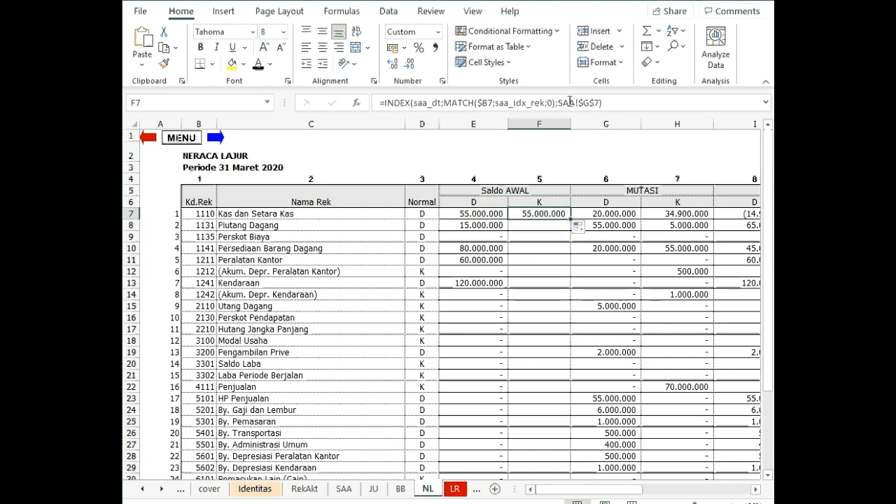
drag(558, 103, 600, 103)
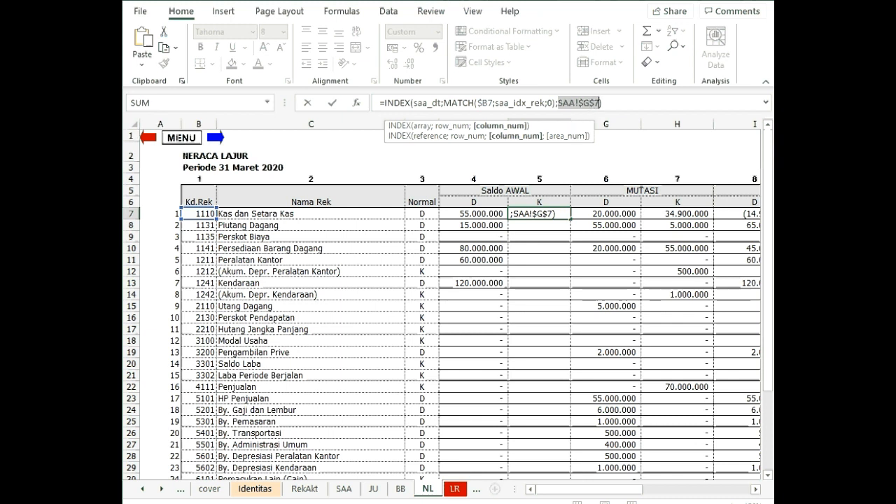
click(344, 488)
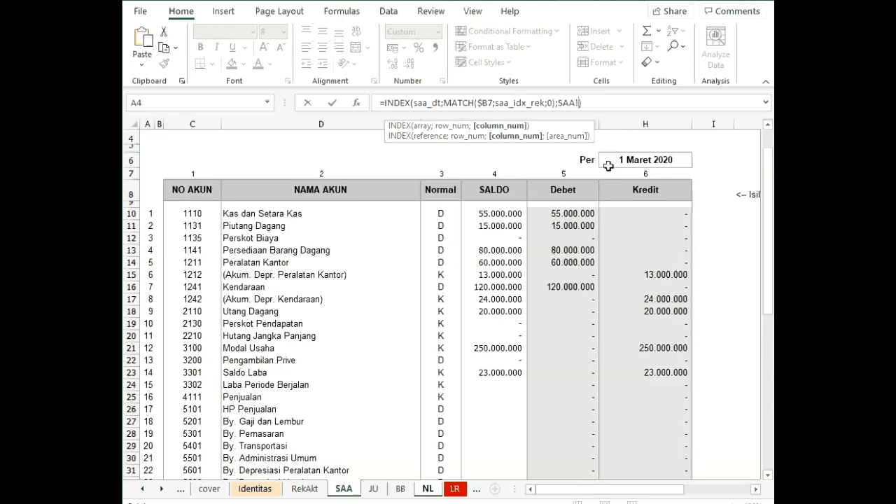
click(660, 173)
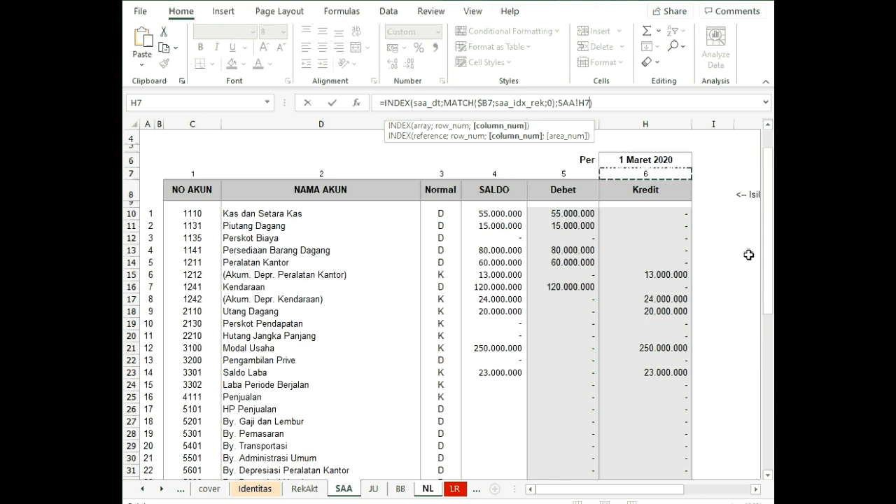
key(F4)
key(Return)
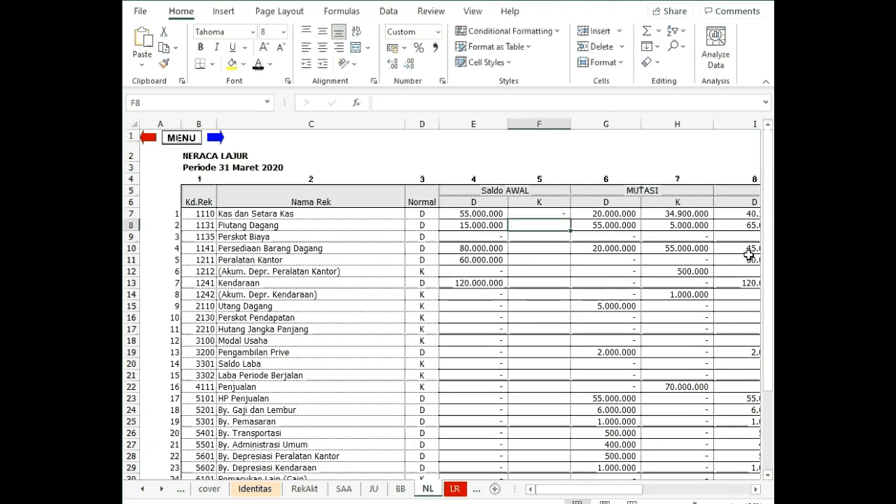
Step: Retype the column letter H in the SAA!$H$7 reference of F7's formula
click(558, 215)
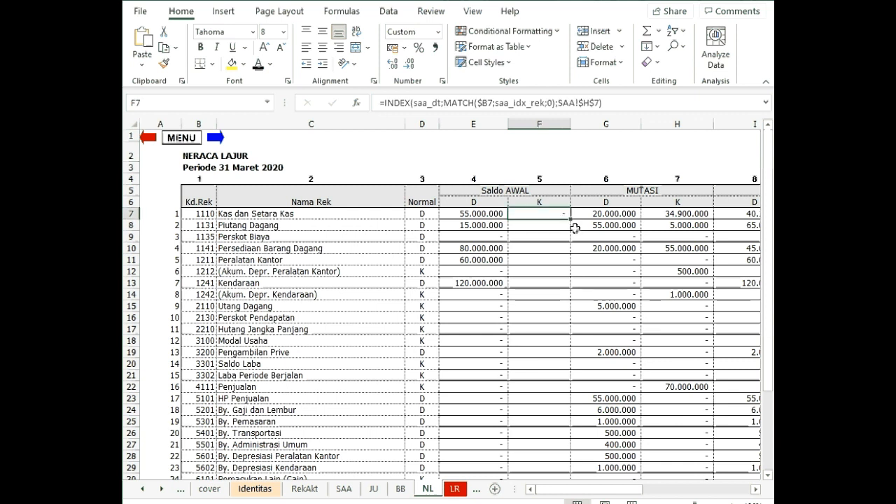
click(590, 103)
key(BackSpace)
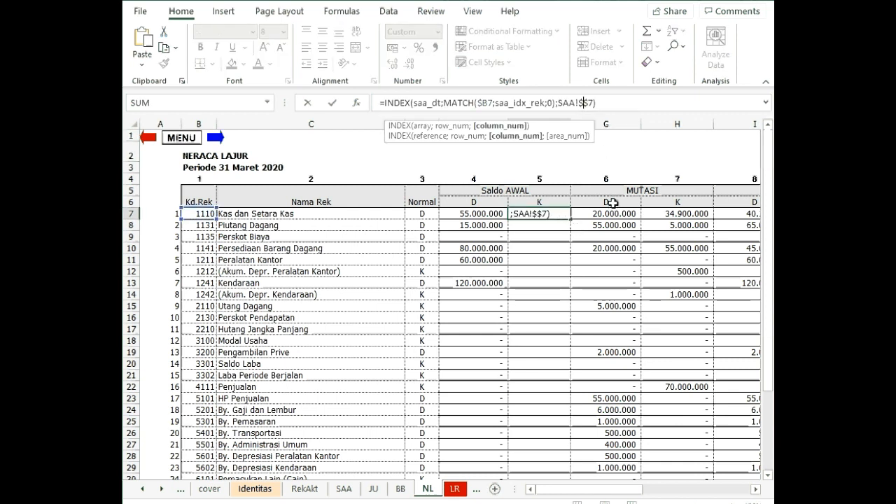
text(h)
key(Return)
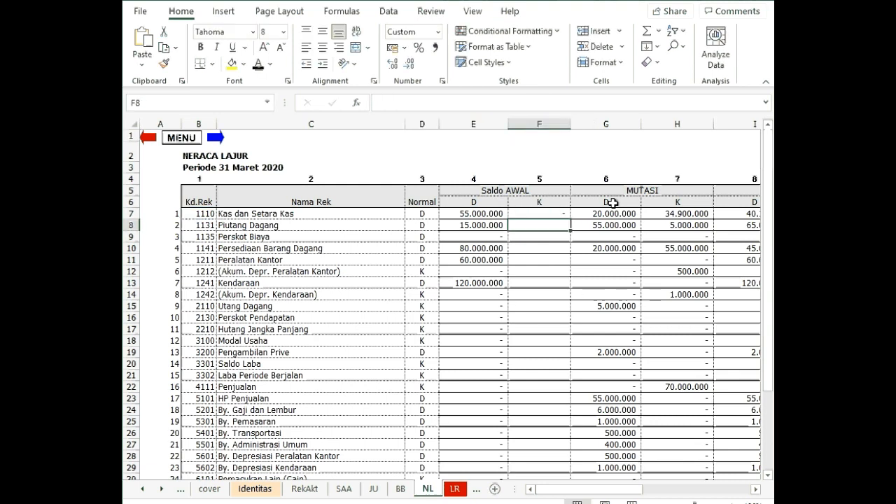
Step: Fill F7's INDEX and MATCH formula down the Saldo AWAL credit column to F31
click(561, 217)
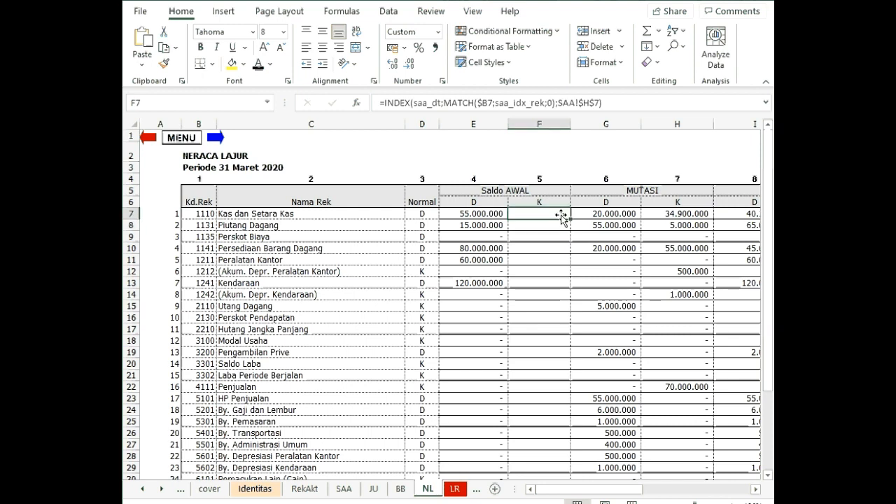
drag(571, 220, 569, 419)
scroll(661, 306, up, 1)
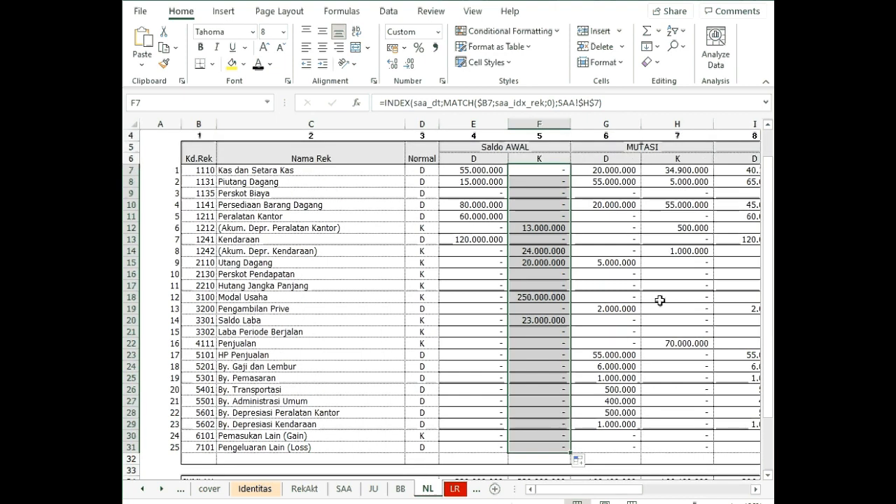
click(660, 286)
Step: Apply a dotted horizontal border between the rows of the Saldo AWAL cells E7:F32
drag(467, 169, 556, 458)
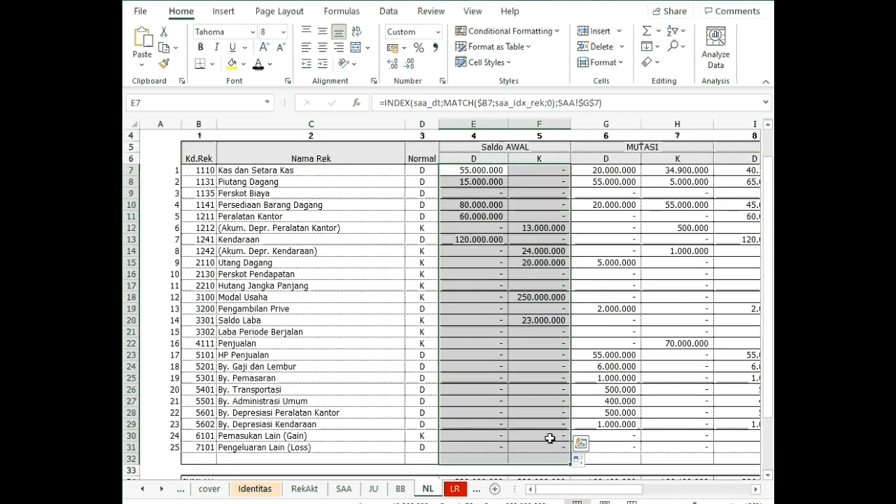
click(212, 64)
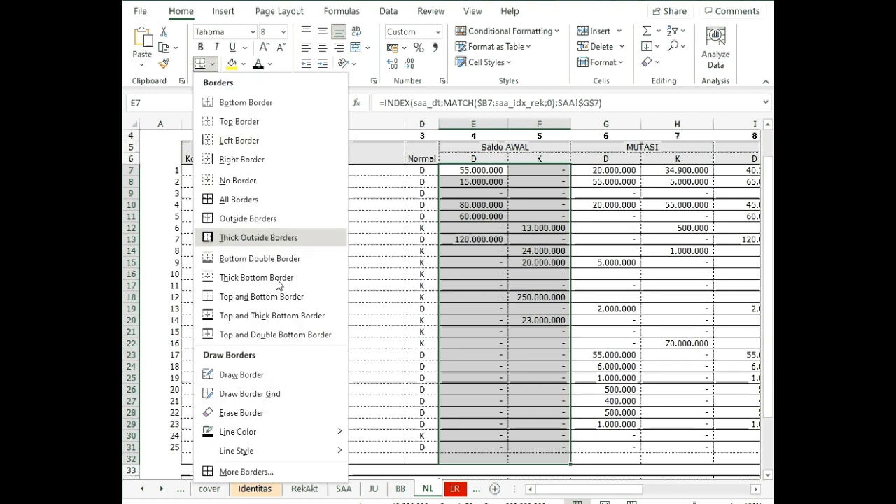
click(278, 472)
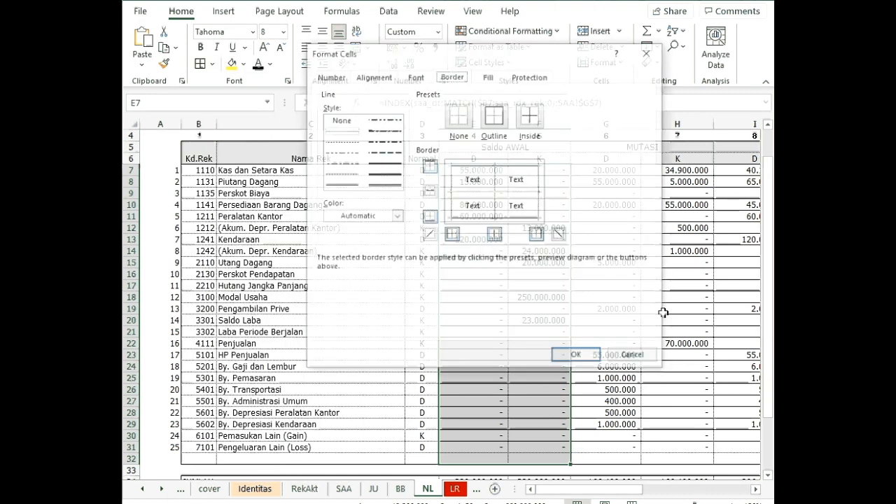
click(345, 136)
click(472, 193)
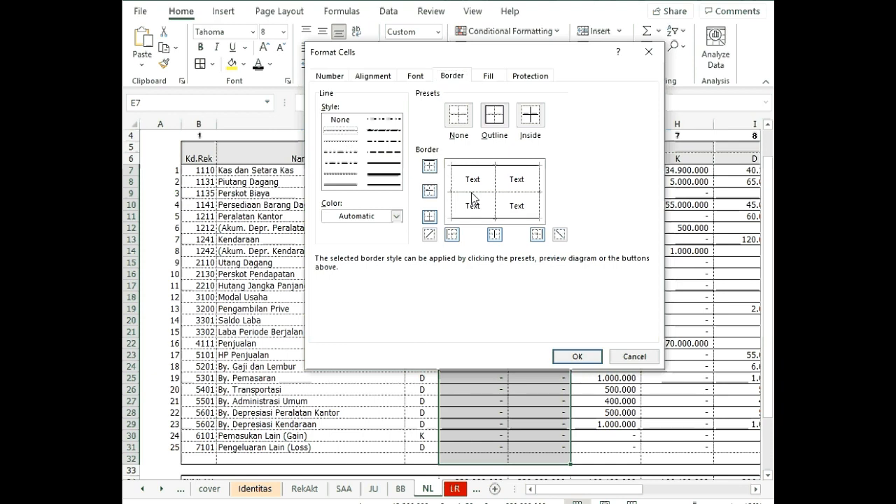
click(578, 357)
click(565, 319)
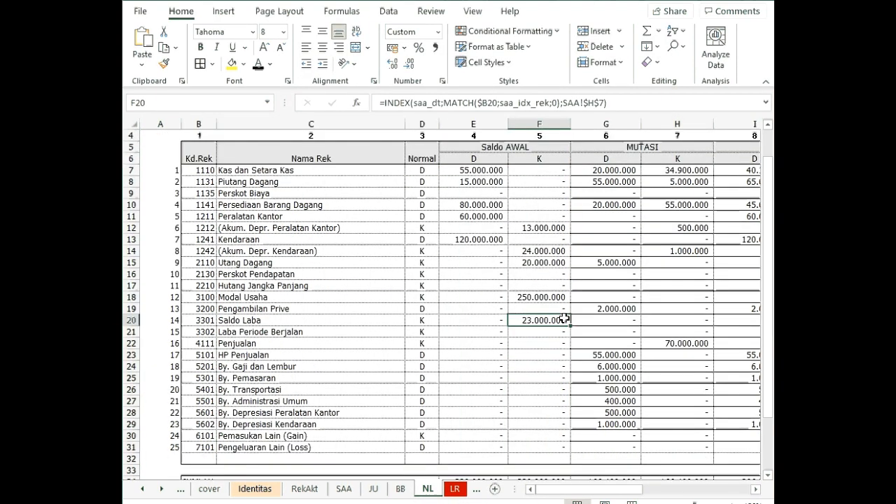
Step: Enter =E34=F34 in E36 to check that the Saldo AWAL debit and credit totals in the JUMLAH row match
scroll(564, 319, down, 3)
click(547, 387)
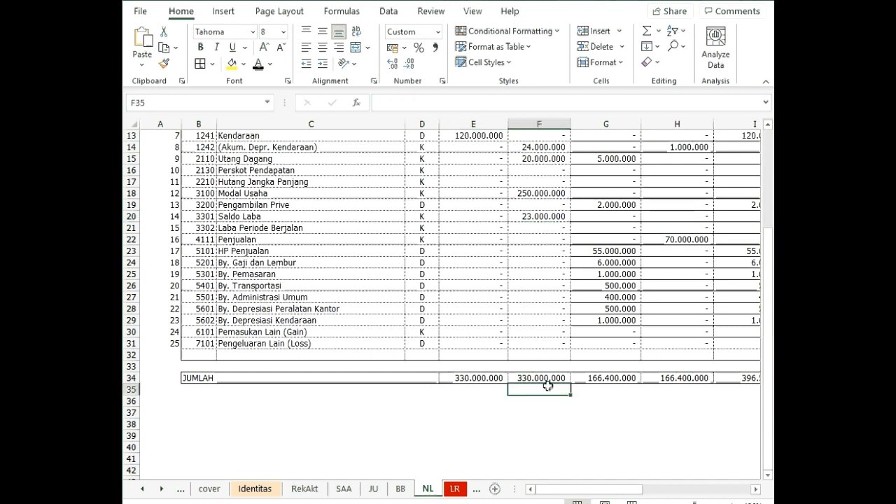
click(512, 408)
click(495, 405)
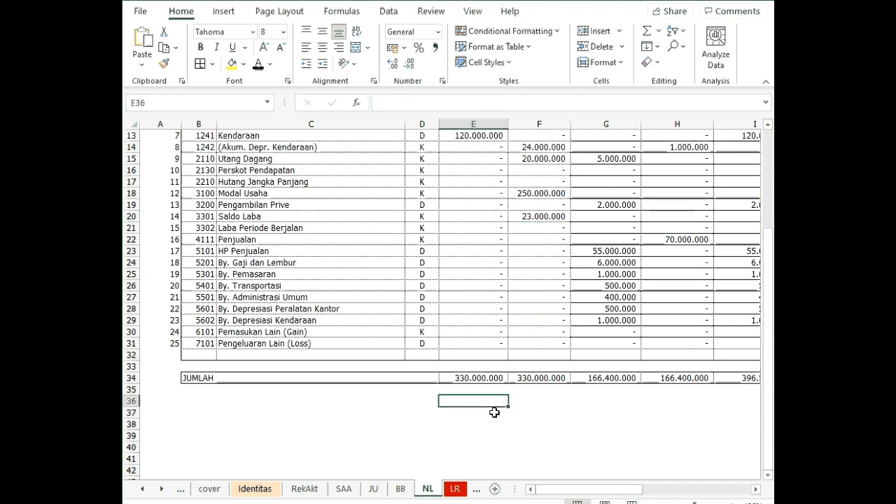
click(547, 402)
click(468, 401)
text(=)
key(Up)
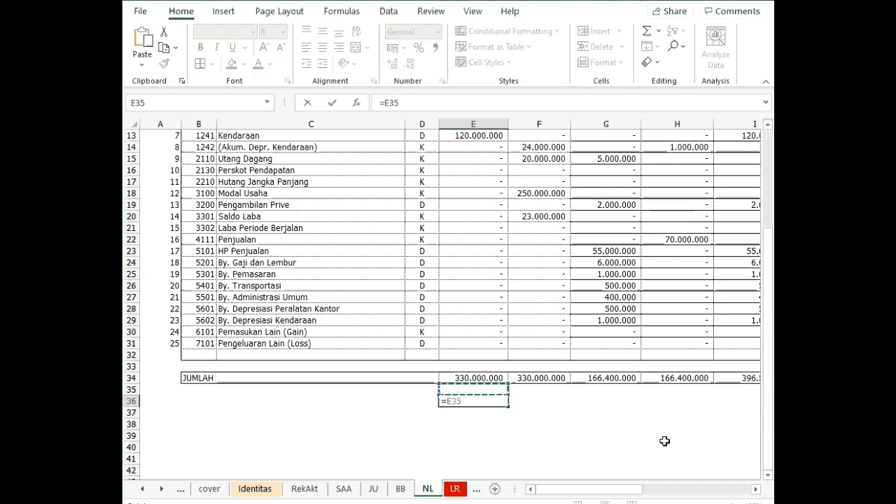
key(Up)
text(=)
key(Right)
key(Up)
key(Up)
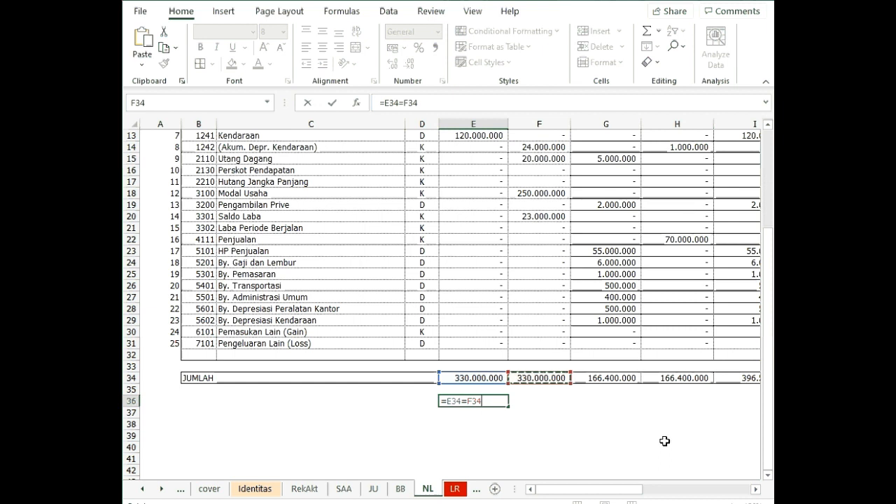
key(Return)
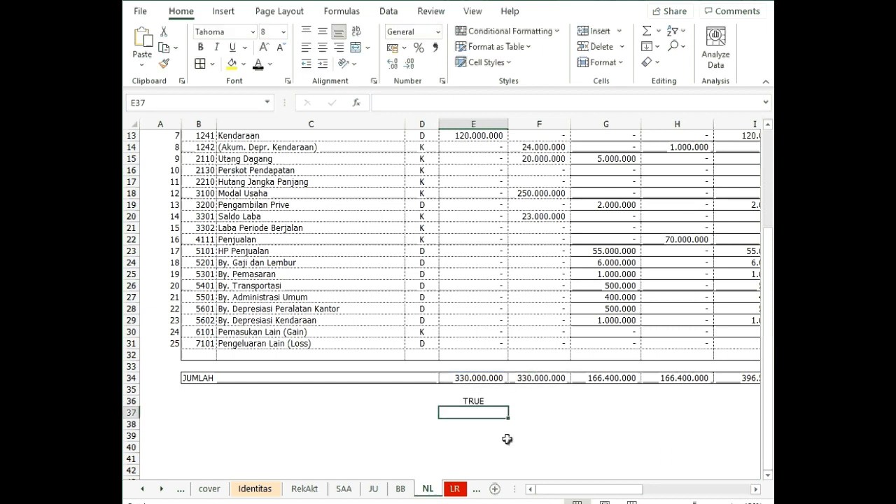
Step: Delete the total comparison formula from E36 and view the INDEX and MATCH formula in the Saldo Laba debit cell E20
key(Up)
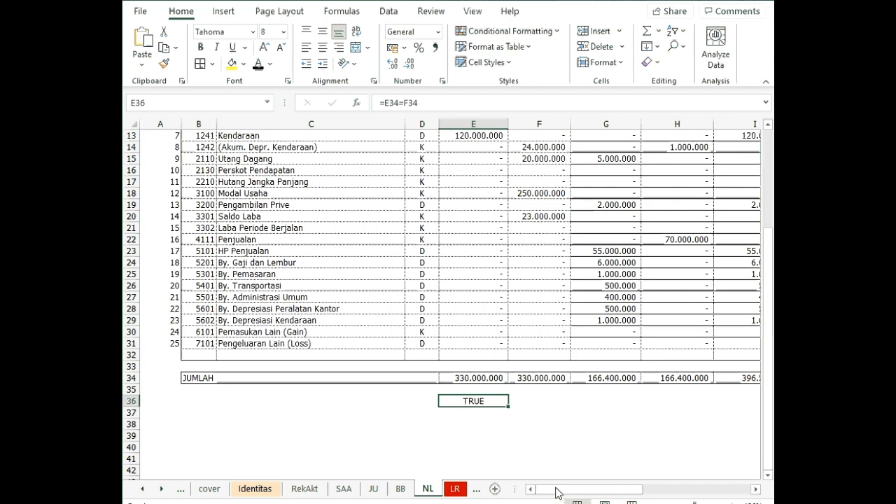
key(Delete)
scroll(544, 340, up, 4)
scroll(545, 341, down, 1)
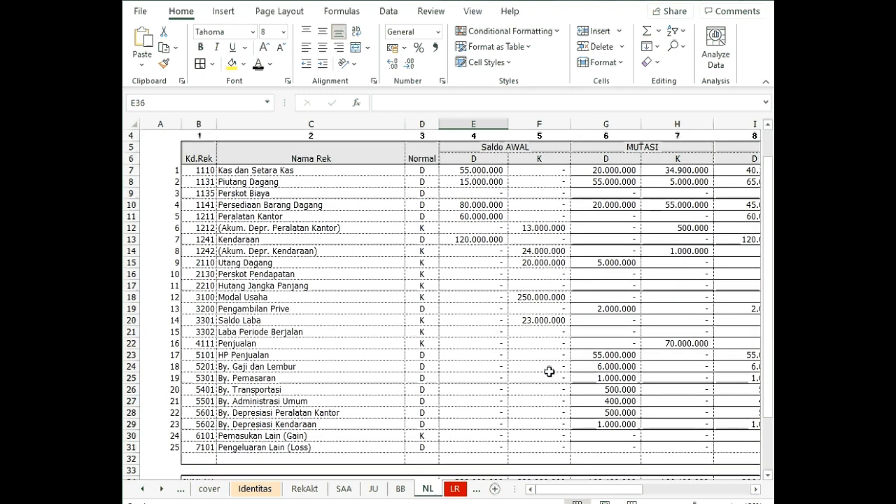
scroll(549, 372, up, 1)
click(473, 365)
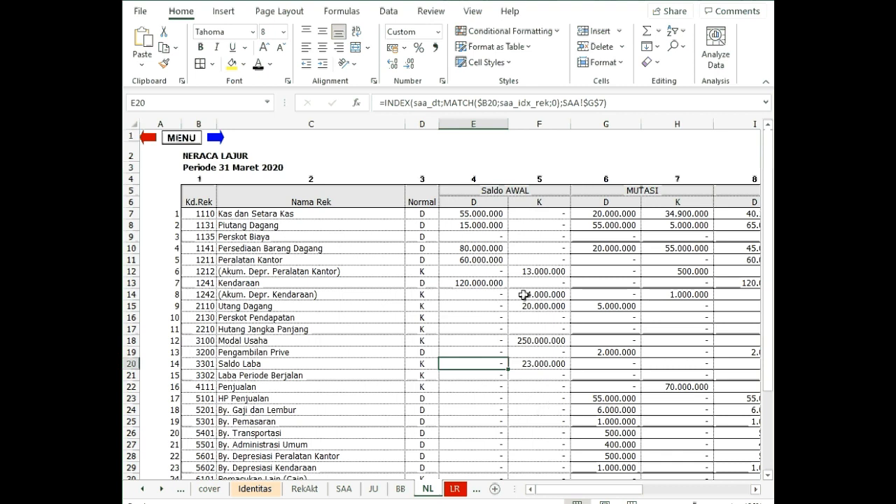
Step: Go to the cover sheet through the Neraca Lajur's MENU link and return to the NL sheet
click(485, 189)
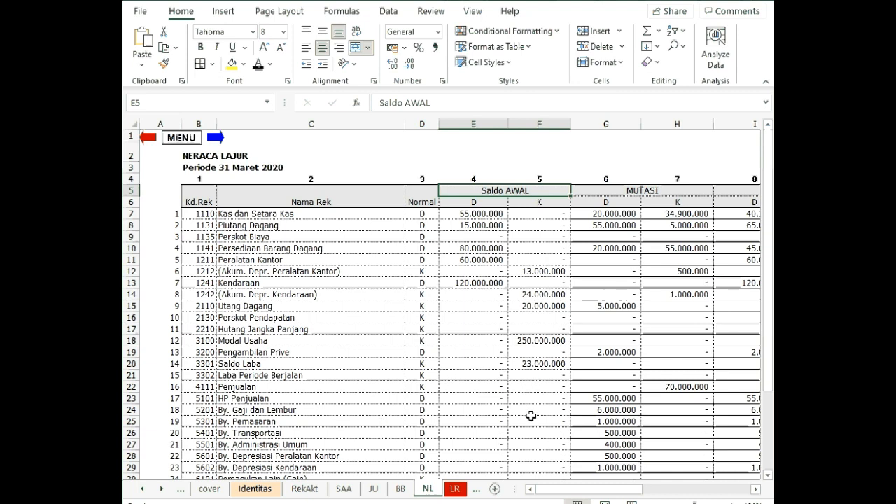
click(190, 140)
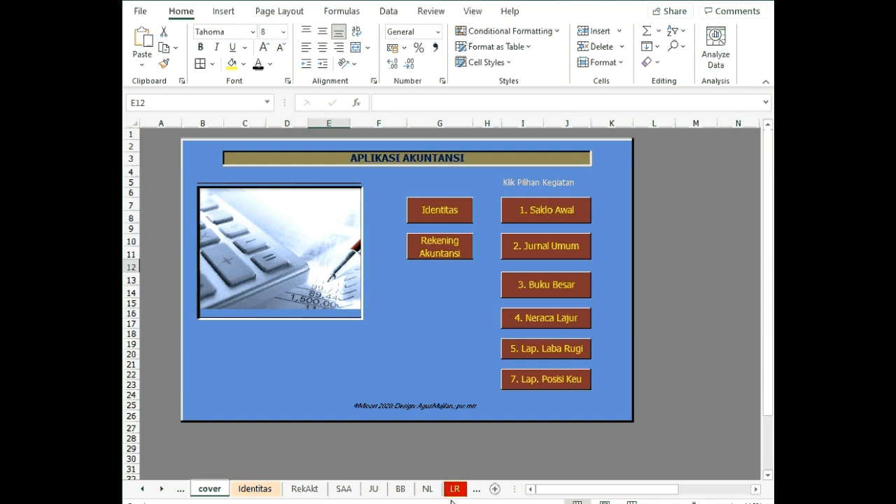
click(427, 488)
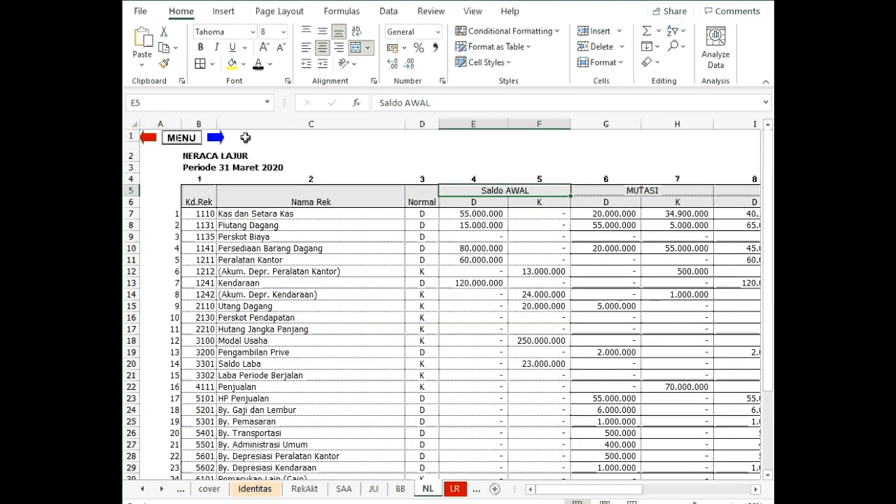